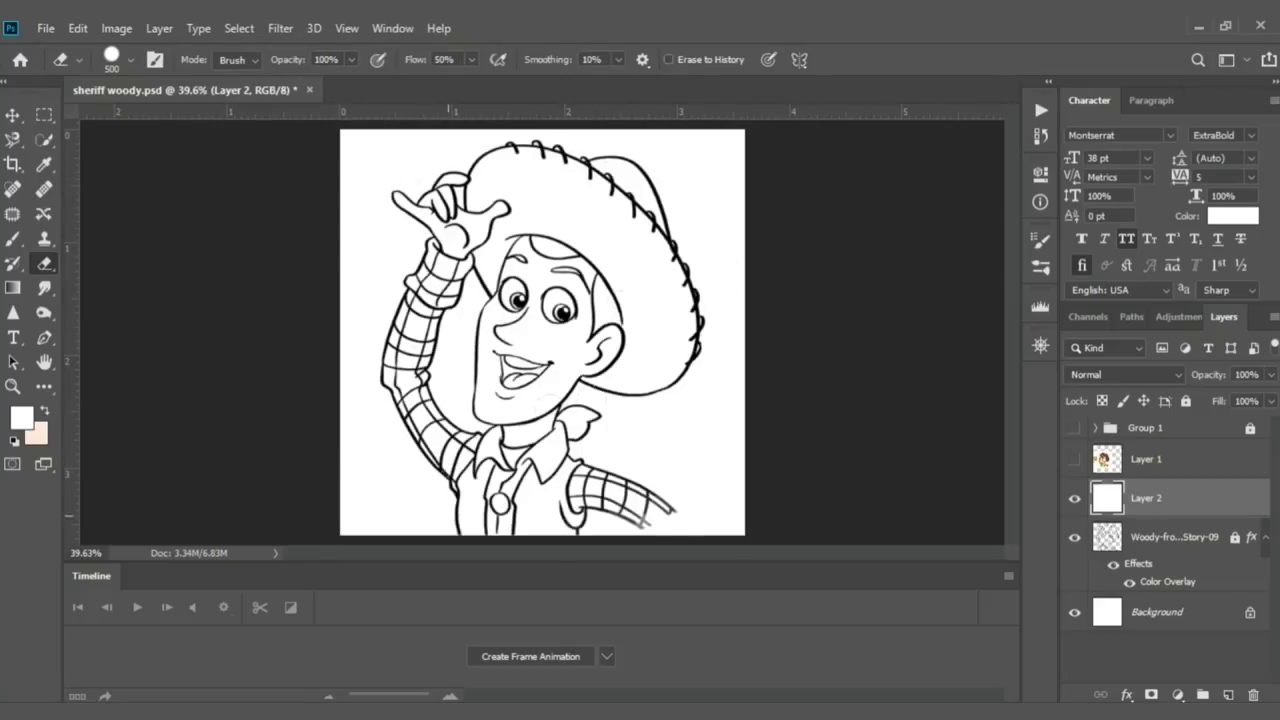
Step: Add a new empty layer above the Background and show the colour palette swatches
{"action": "key", "text": "v"}
{"action": "left_click", "coordinate": [1160, 612]}
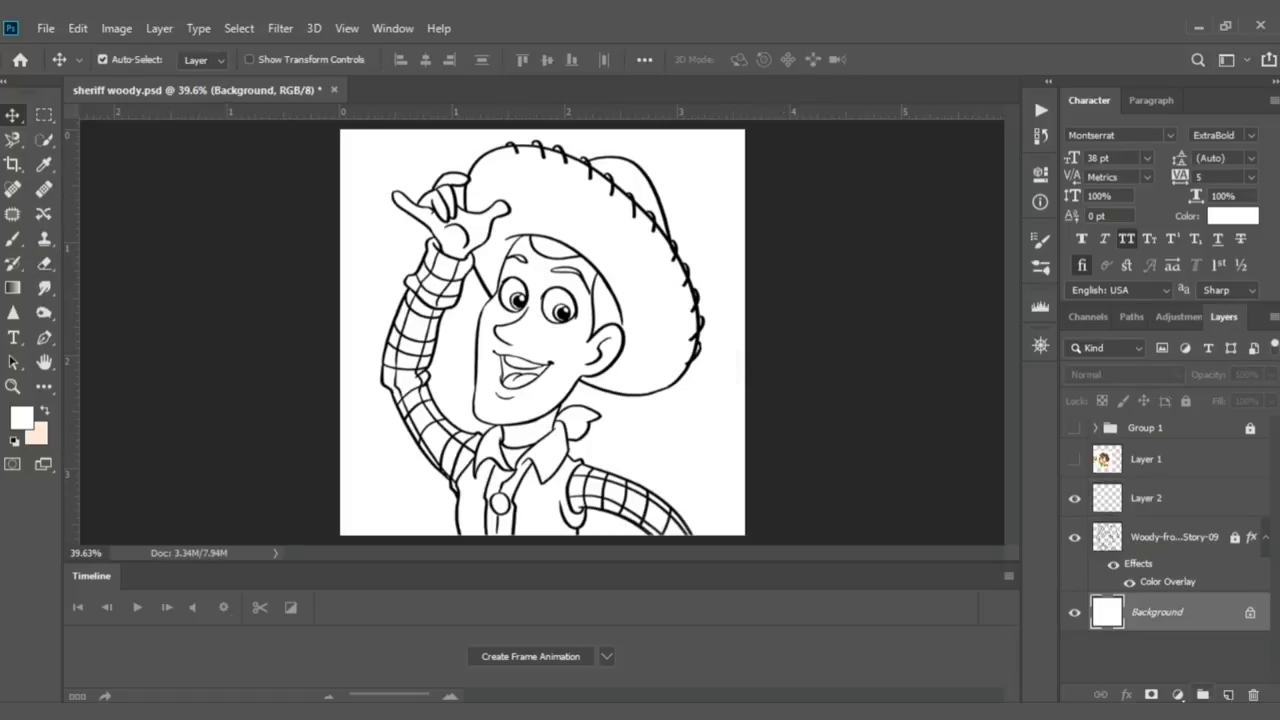
{"action": "left_click", "coordinate": [1228, 694]}
{"action": "left_click", "coordinate": [1074, 429]}
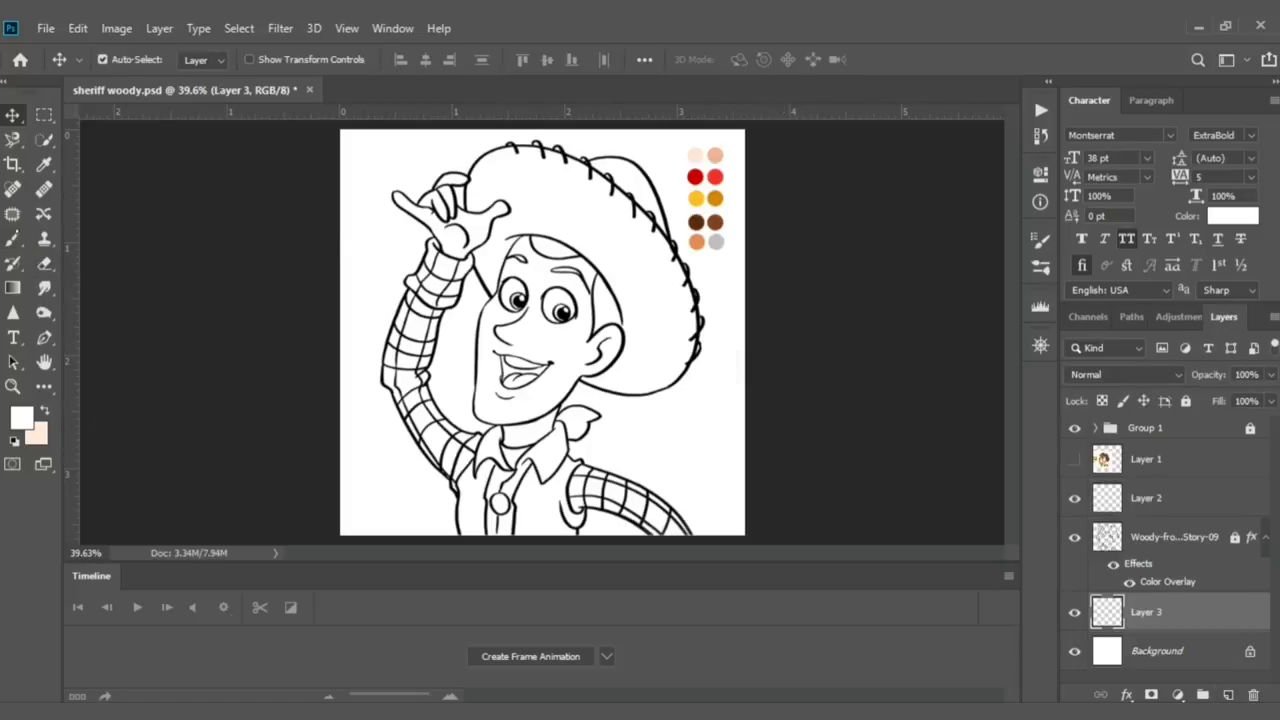
Step: Pick the light peach and paint Woody's nose, mouth, cheek and inner ear
{"action": "key", "text": "b"}
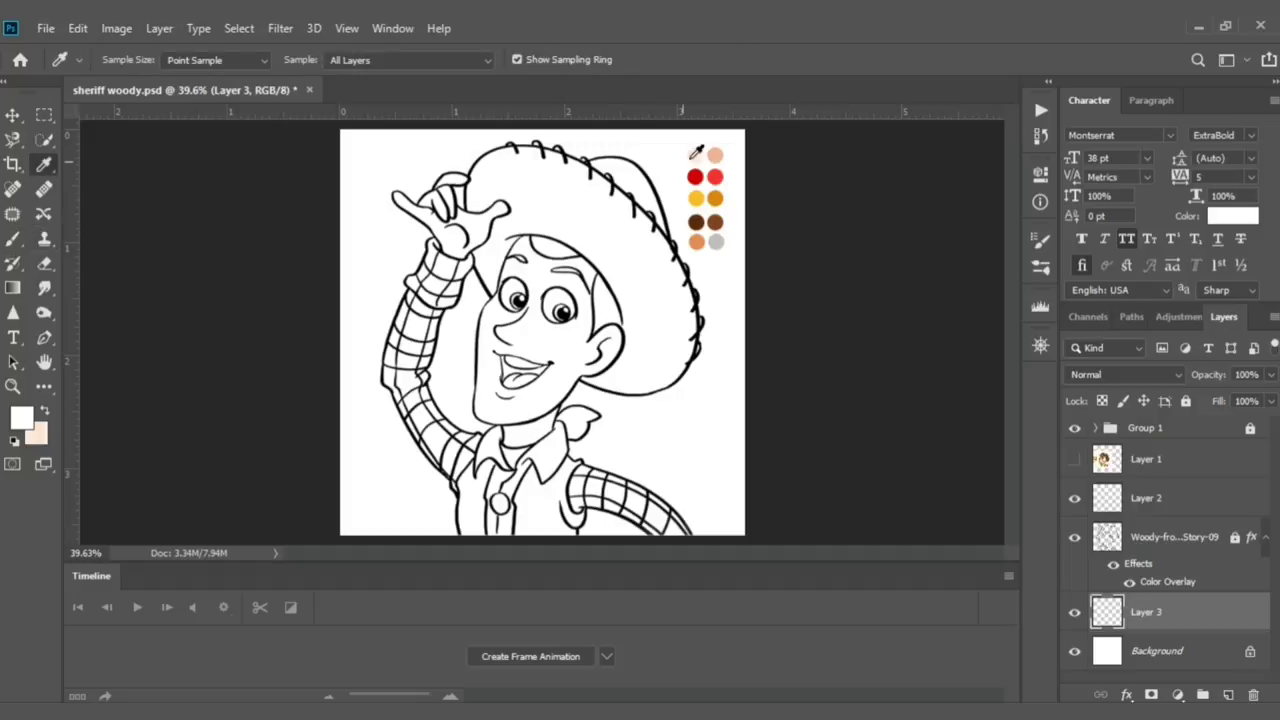
{"action": "left_click", "coordinate": [695, 155], "text": "alt"}
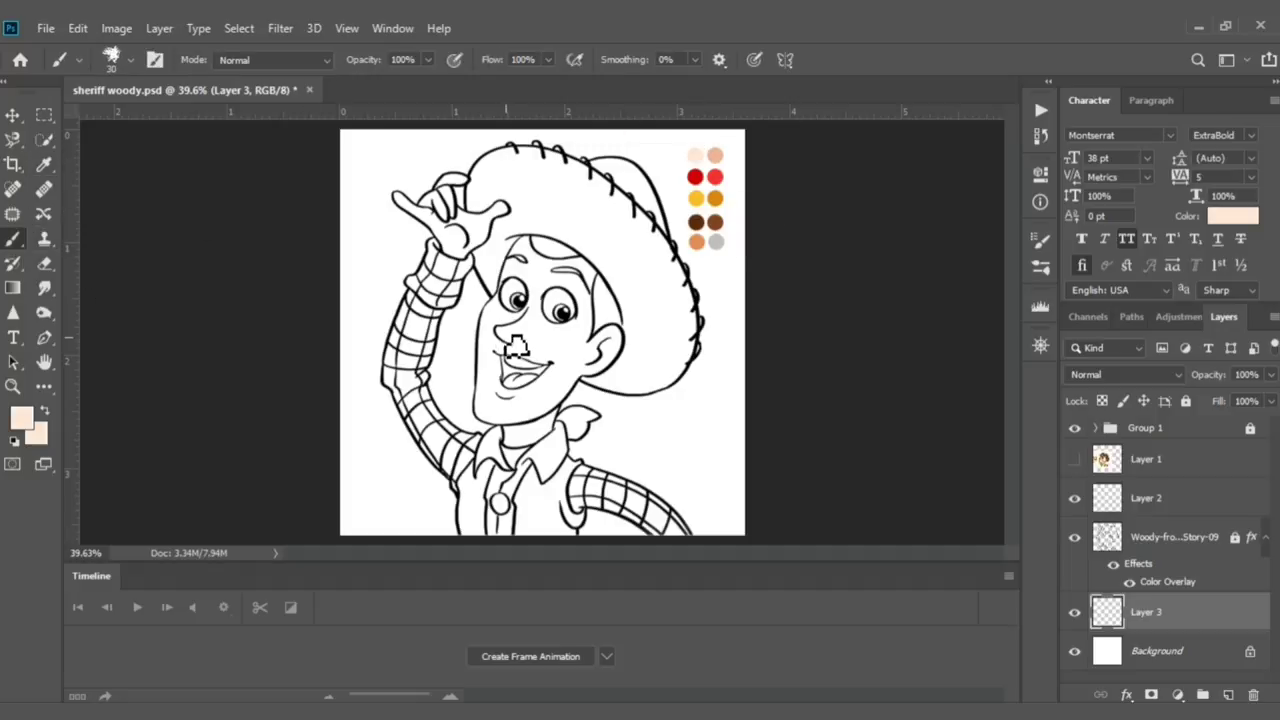
{"action": "left_click_drag", "start_coordinate": [515, 346], "coordinate": [597, 357]}
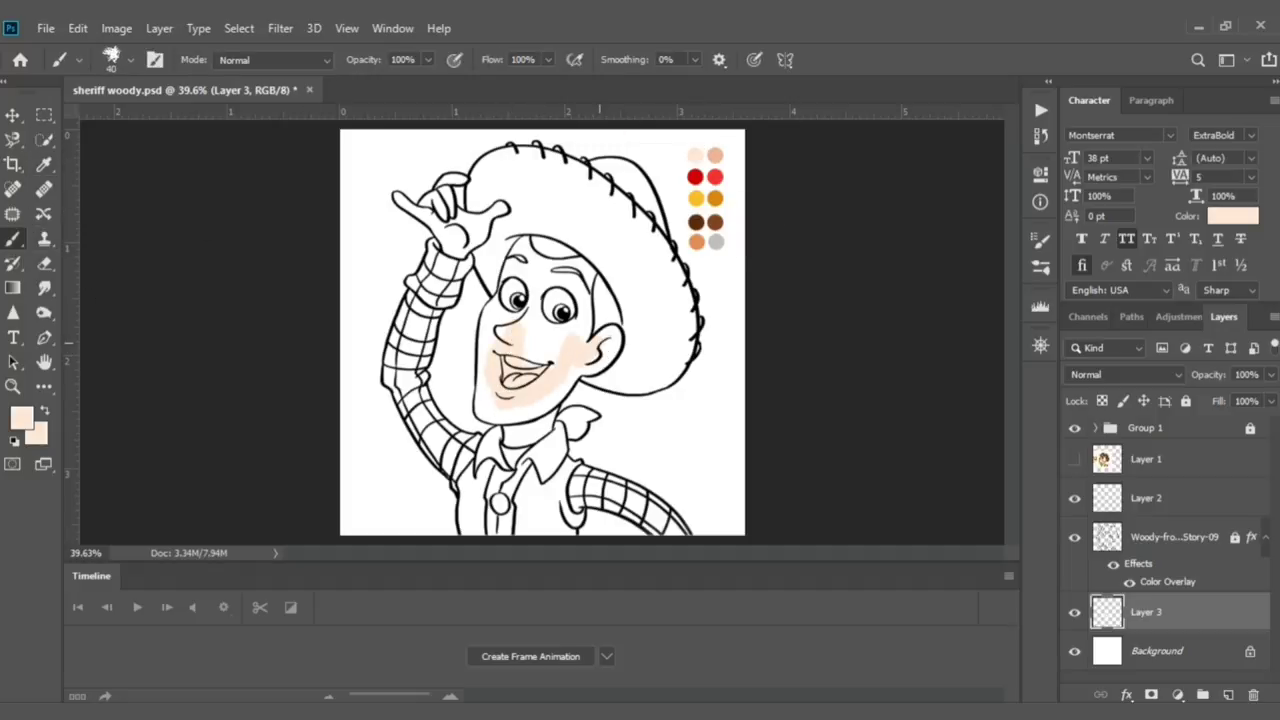
{"action": "key", "text": "bracketleft"}
{"action": "key", "text": "bracketleft"}
{"action": "key", "text": "bracketleft"}
{"action": "scroll", "coordinate": [547, 378], "scroll_direction": "up", "scroll_amount": 4}
{"action": "left_click_drag", "start_coordinate": [500, 300], "coordinate": [586, 357]}
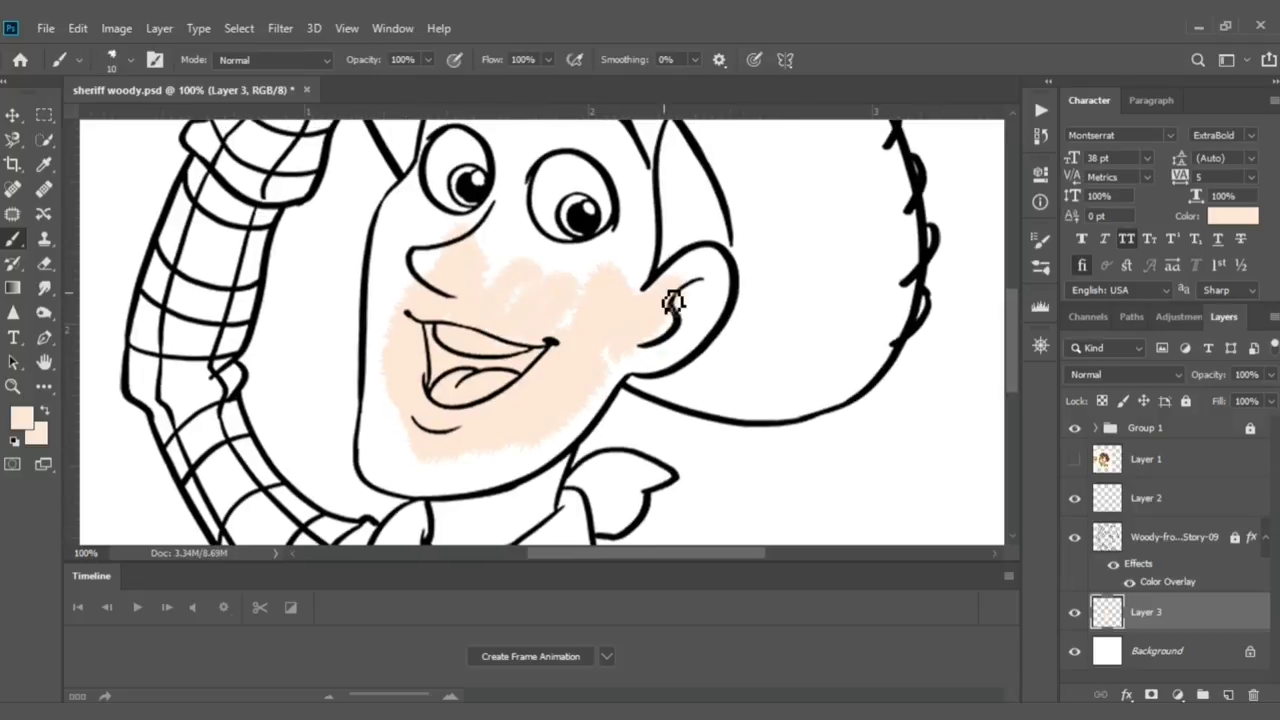
{"action": "key", "text": "bracketright"}
{"action": "key", "text": "bracketright"}
{"action": "key", "text": "bracketright"}
{"action": "mouse_move", "coordinate": [665, 300]}
{"action": "left_mouse_down"}
{"action": "mouse_move", "coordinate": [700, 263]}
{"action": "mouse_move", "coordinate": [714, 286]}
{"action": "mouse_move", "coordinate": [660, 355]}
{"action": "left_mouse_up"}
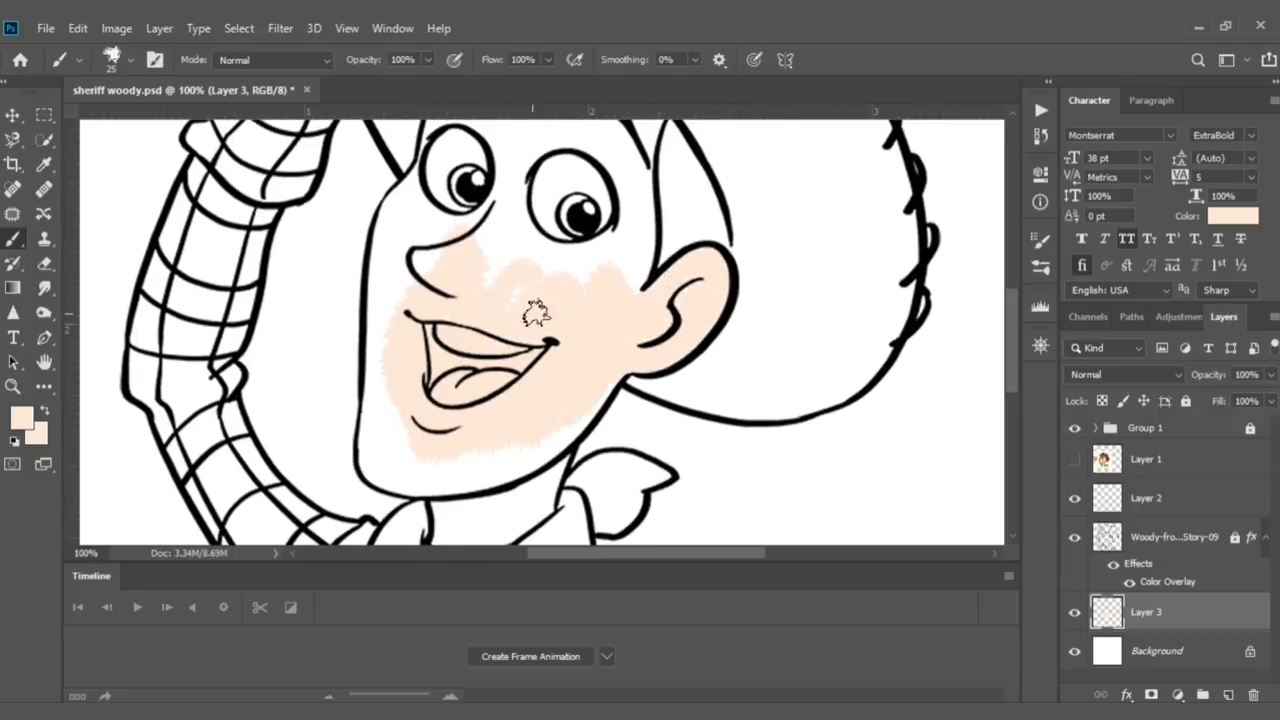
Step: Cover the cheeks, nose and the forehead below the hat with peach
{"action": "left_click_drag", "start_coordinate": [524, 310], "coordinate": [445, 435]}
{"action": "key", "text": "bracketright"}
{"action": "key", "text": "bracketright"}
{"action": "key", "text": "bracketright"}
{"action": "mouse_move", "coordinate": [445, 330]}
{"action": "left_mouse_down"}
{"action": "mouse_move", "coordinate": [471, 400]}
{"action": "mouse_move", "coordinate": [571, 300]}
{"action": "mouse_move", "coordinate": [553, 422]}
{"action": "left_mouse_up"}
{"action": "left_click_drag", "start_coordinate": [385, 458], "coordinate": [400, 300]}
{"action": "mouse_move", "coordinate": [470, 230]}
{"action": "left_mouse_down"}
{"action": "mouse_move", "coordinate": [430, 185]}
{"action": "mouse_move", "coordinate": [445, 155]}
{"action": "mouse_move", "coordinate": [423, 209]}
{"action": "mouse_move", "coordinate": [407, 212]}
{"action": "mouse_move", "coordinate": [580, 206]}
{"action": "mouse_move", "coordinate": [608, 229]}
{"action": "mouse_move", "coordinate": [591, 217]}
{"action": "left_mouse_up"}
{"action": "key", "text": "bracketleft"}
{"action": "key", "text": "bracketleft"}
{"action": "key", "text": "bracketleft"}
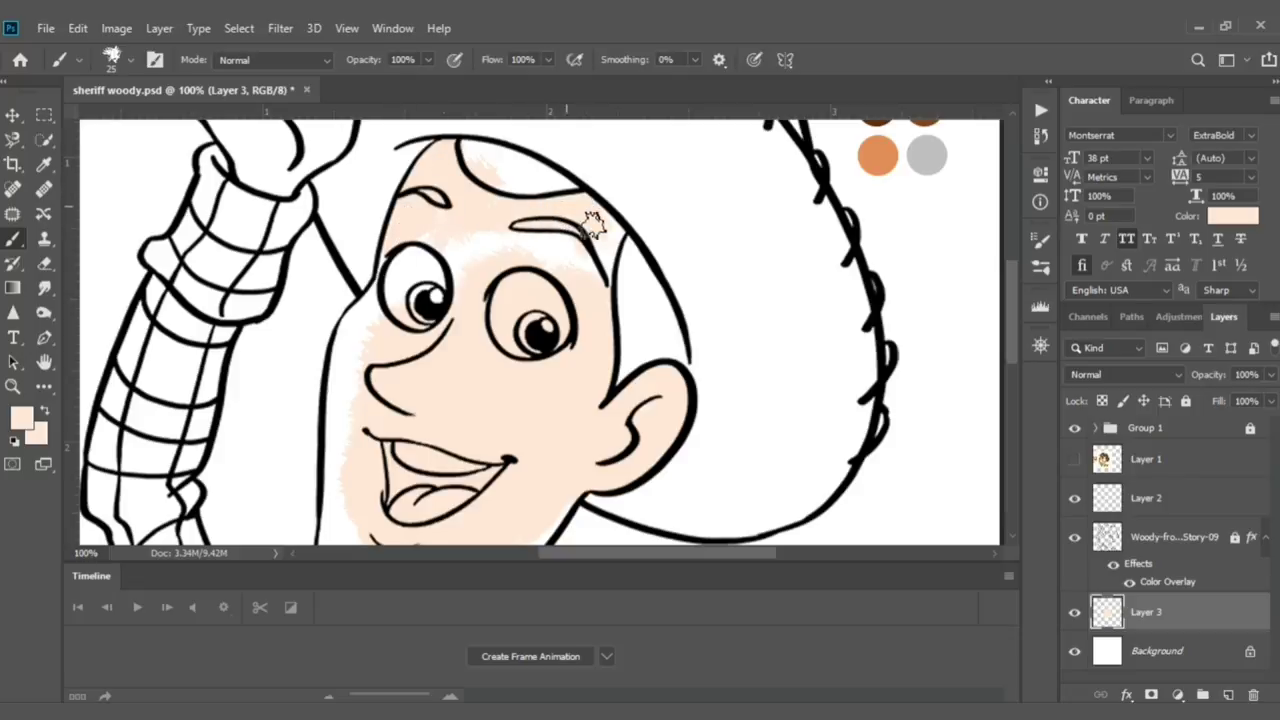
Step: Fill the area around the eyes, the lower left cheek and the patchy chin with peach
{"action": "mouse_move", "coordinate": [523, 277]}
{"action": "left_mouse_down"}
{"action": "mouse_move", "coordinate": [434, 251]}
{"action": "mouse_move", "coordinate": [377, 294]}
{"action": "mouse_move", "coordinate": [357, 370]}
{"action": "left_mouse_up"}
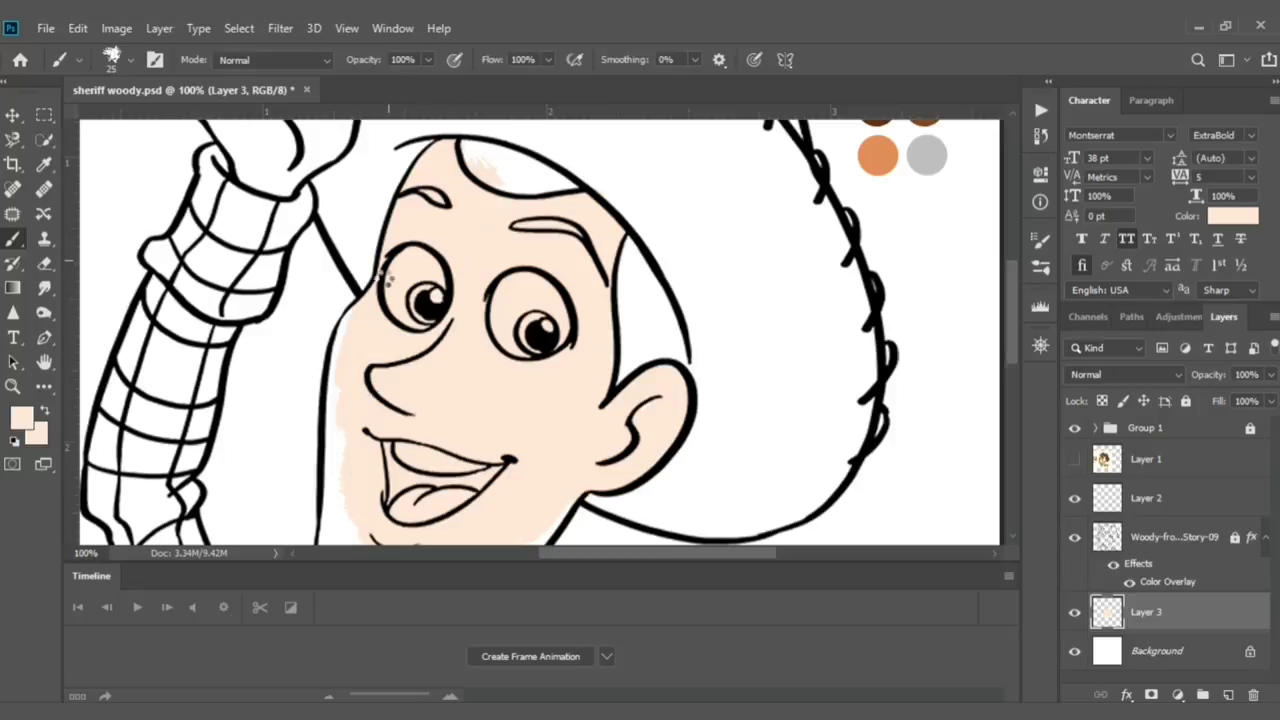
{"action": "mouse_move", "coordinate": [345, 352]}
{"action": "left_mouse_down"}
{"action": "mouse_move", "coordinate": [337, 423]}
{"action": "mouse_move", "coordinate": [436, 407]}
{"action": "left_mouse_up"}
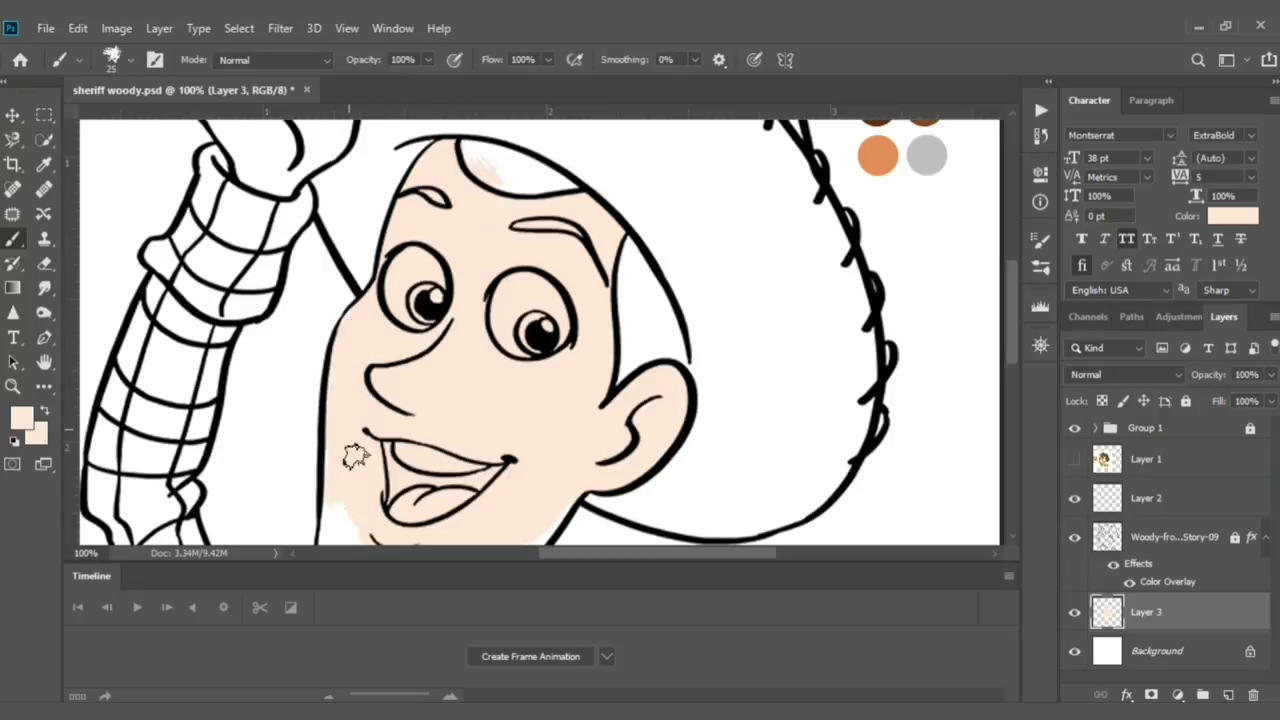
{"action": "left_click_drag", "start_coordinate": [355, 456], "coordinate": [373, 270]}
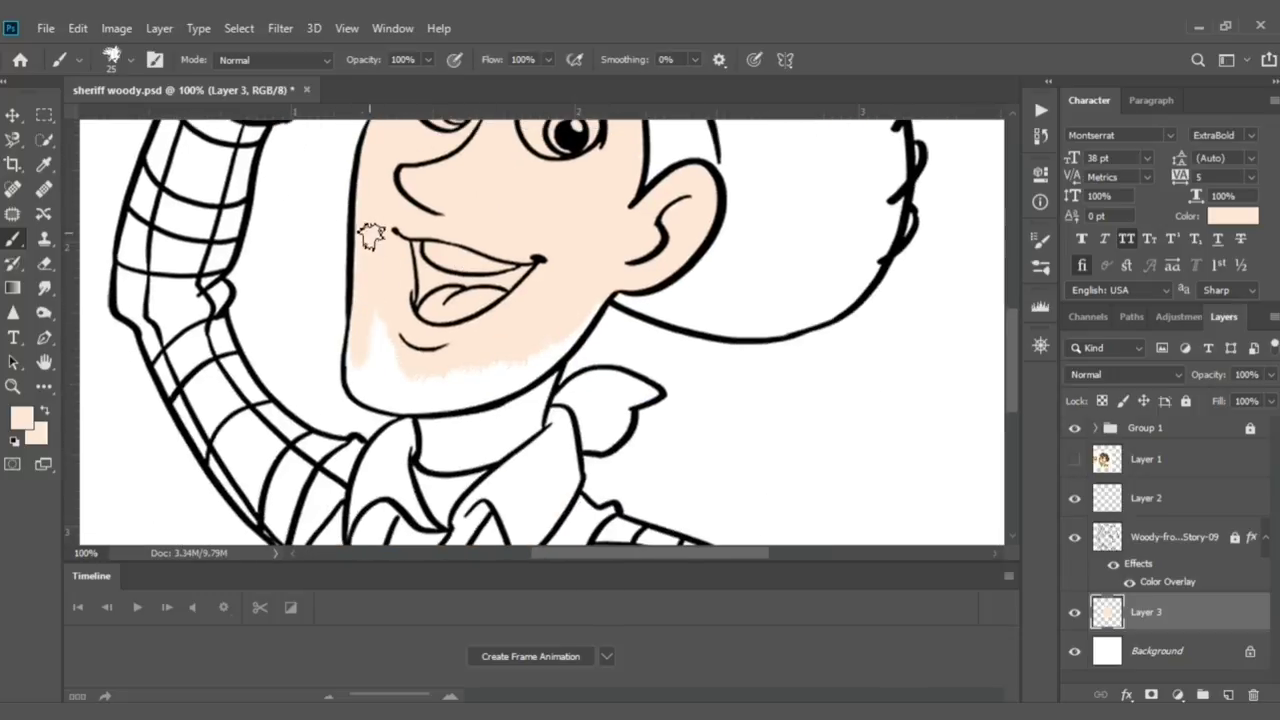
{"action": "mouse_move", "coordinate": [371, 386]}
{"action": "left_mouse_down"}
{"action": "mouse_move", "coordinate": [386, 320]}
{"action": "mouse_move", "coordinate": [394, 380]}
{"action": "mouse_move", "coordinate": [365, 390]}
{"action": "mouse_move", "coordinate": [429, 400]}
{"action": "mouse_move", "coordinate": [390, 404]}
{"action": "mouse_move", "coordinate": [549, 357]}
{"action": "left_mouse_up"}
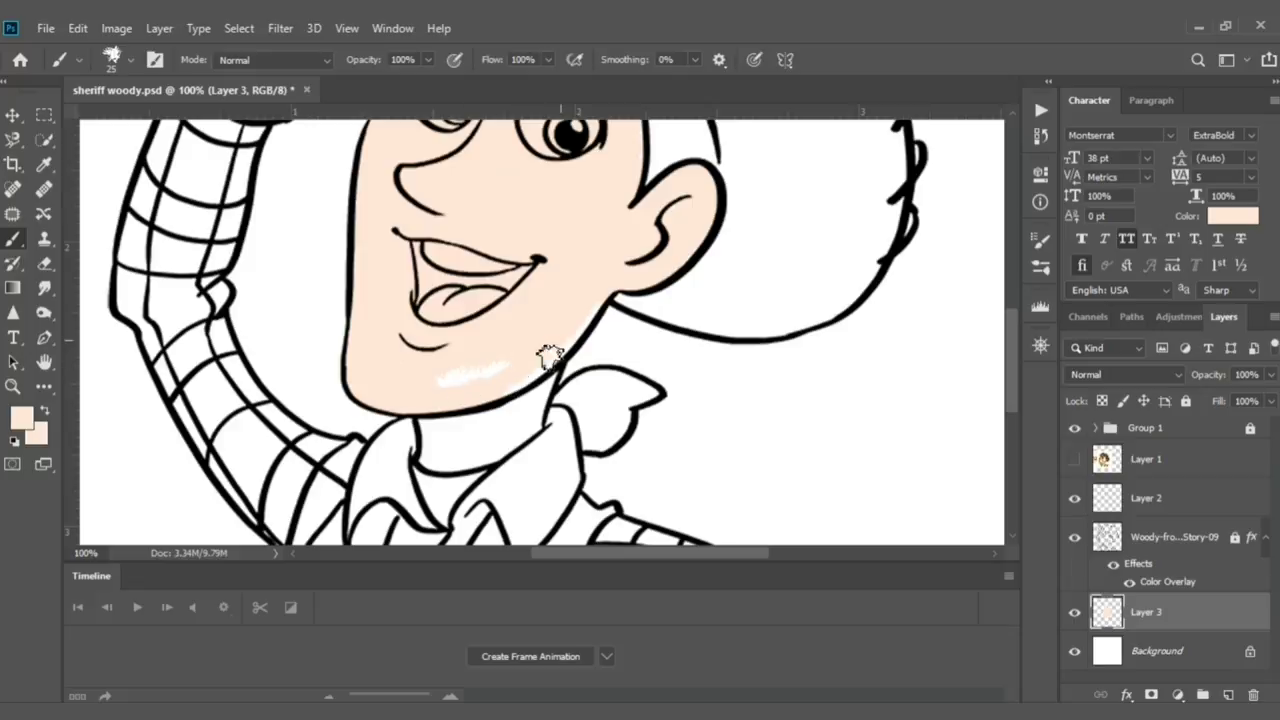
{"action": "left_click_drag", "start_coordinate": [470, 398], "coordinate": [490, 366]}
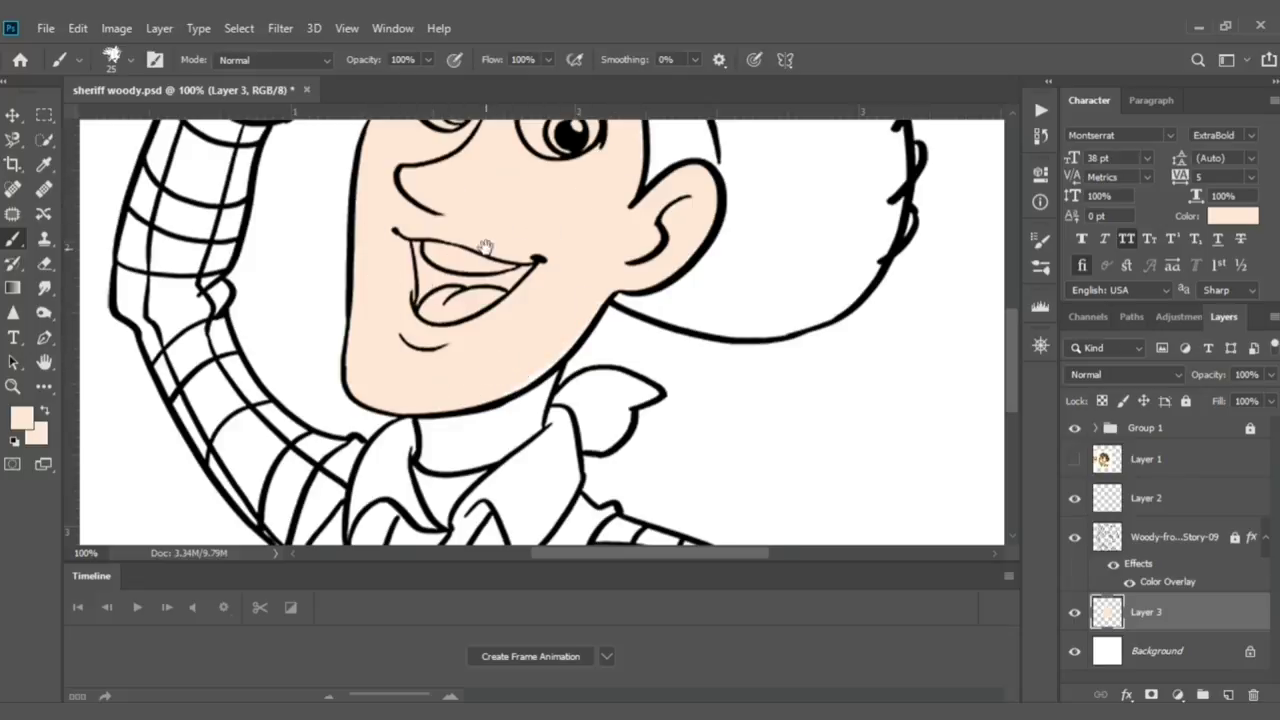
{"action": "left_click_drag", "start_coordinate": [485, 247], "coordinate": [368, 600]}
Step: Add a new layer and paint Woody's hair with the sampled brown swatch
{"action": "left_click", "coordinate": [1229, 695]}
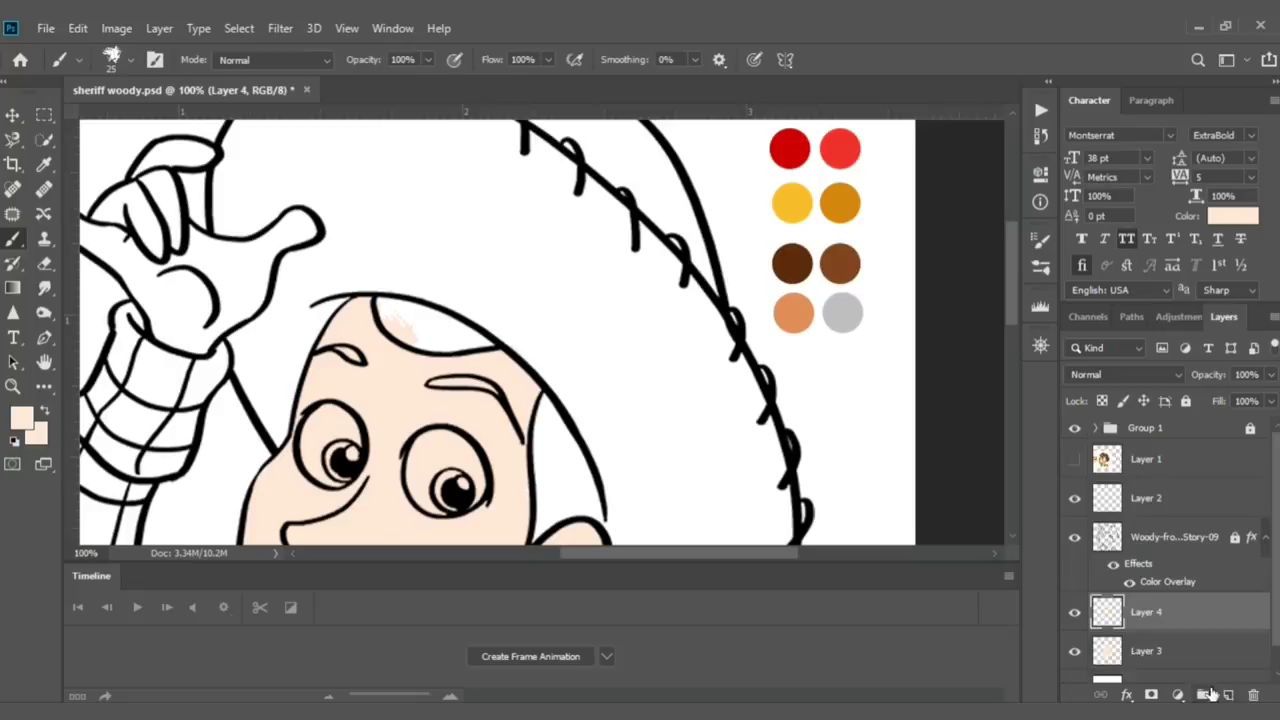
{"action": "key", "text": "i"}
{"action": "left_click", "coordinate": [750, 327]}
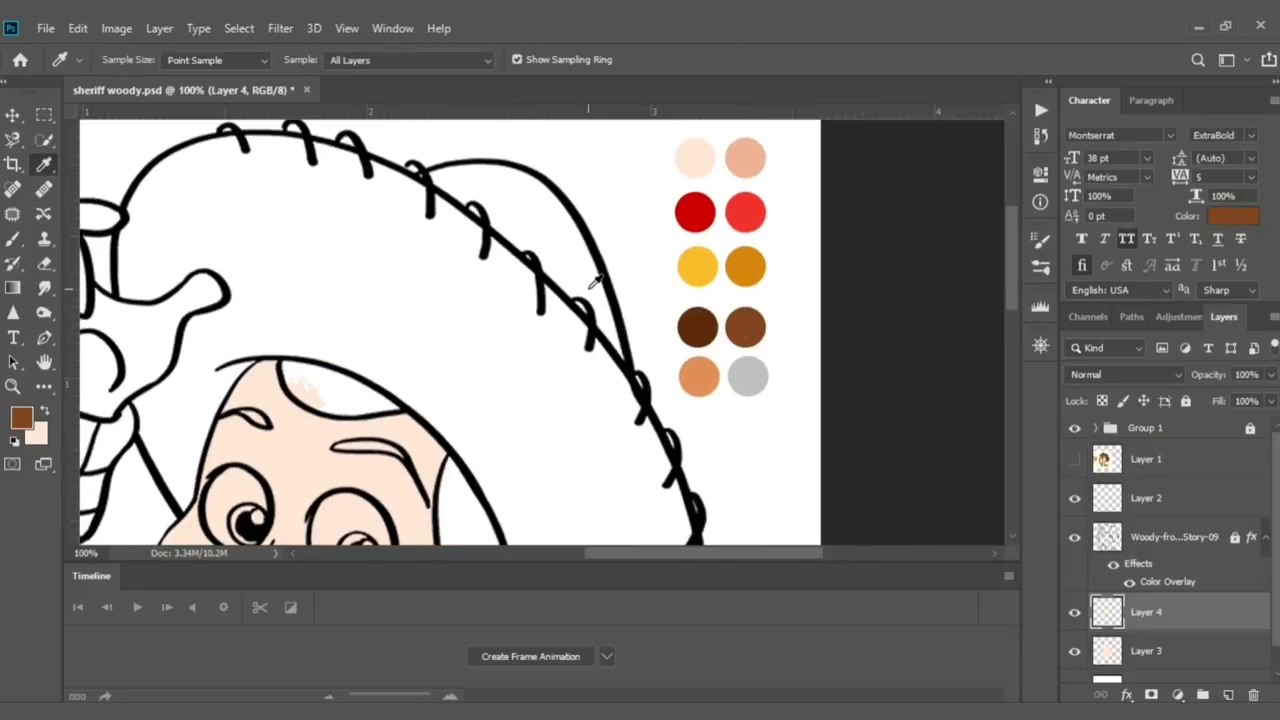
{"action": "key", "text": "b"}
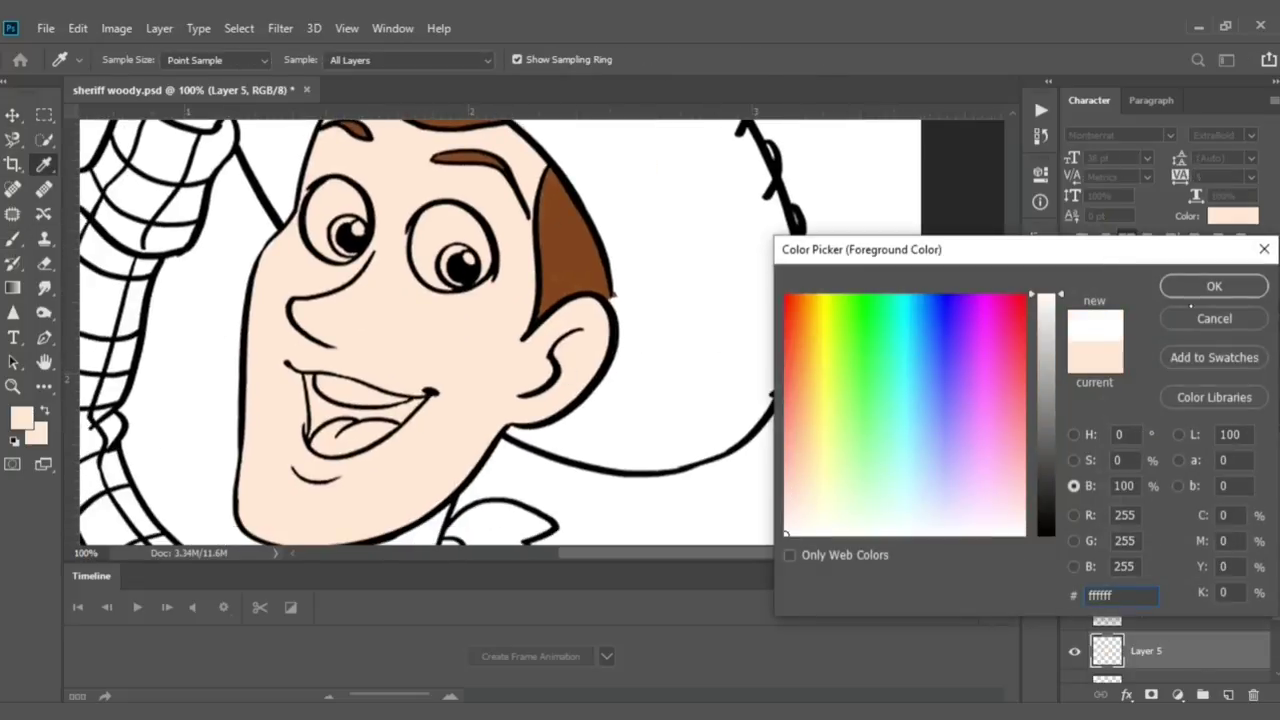
{"action": "key", "text": "b"}
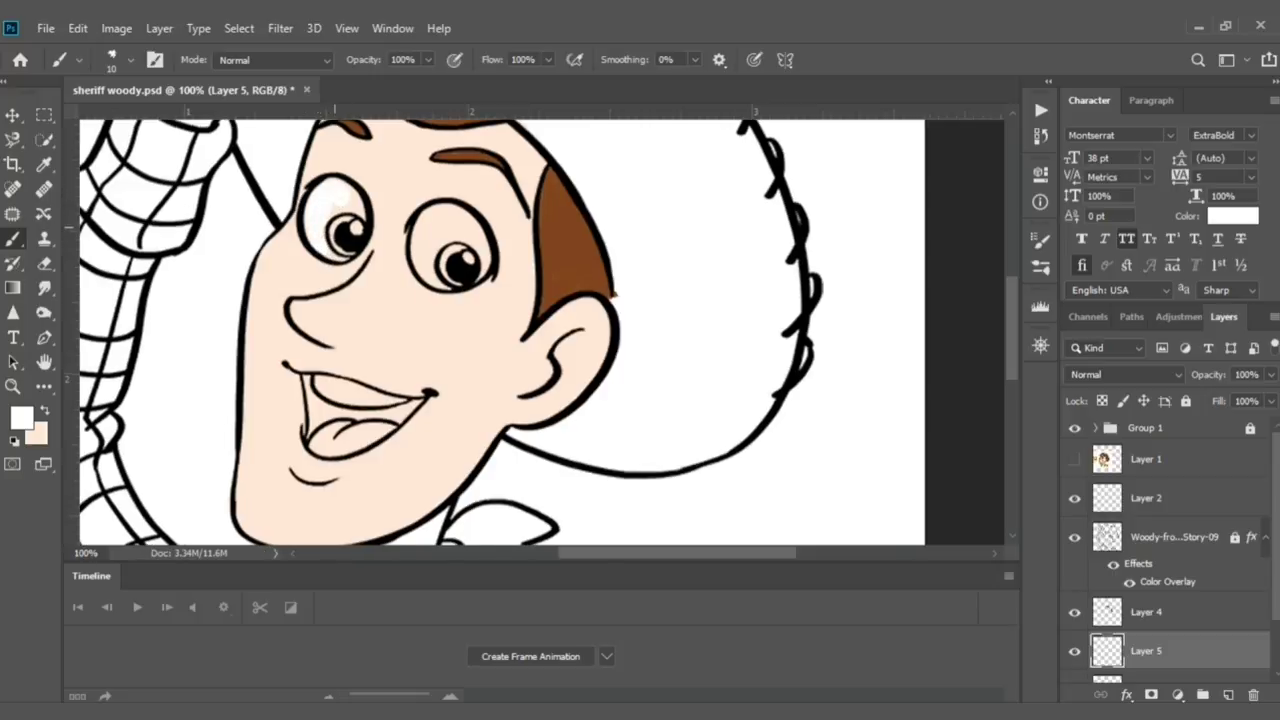
Step: Fill both of Woody's eye whites with white, then sample the dark brown swatch
{"action": "scroll", "coordinate": [322, 245], "scroll_direction": "up", "scroll_amount": 2}
{"action": "mouse_move", "coordinate": [410, 312]}
{"action": "left_mouse_down"}
{"action": "mouse_move", "coordinate": [391, 206]}
{"action": "mouse_move", "coordinate": [349, 306]}
{"action": "mouse_move", "coordinate": [350, 405]}
{"action": "mouse_move", "coordinate": [413, 420]}
{"action": "left_mouse_up"}
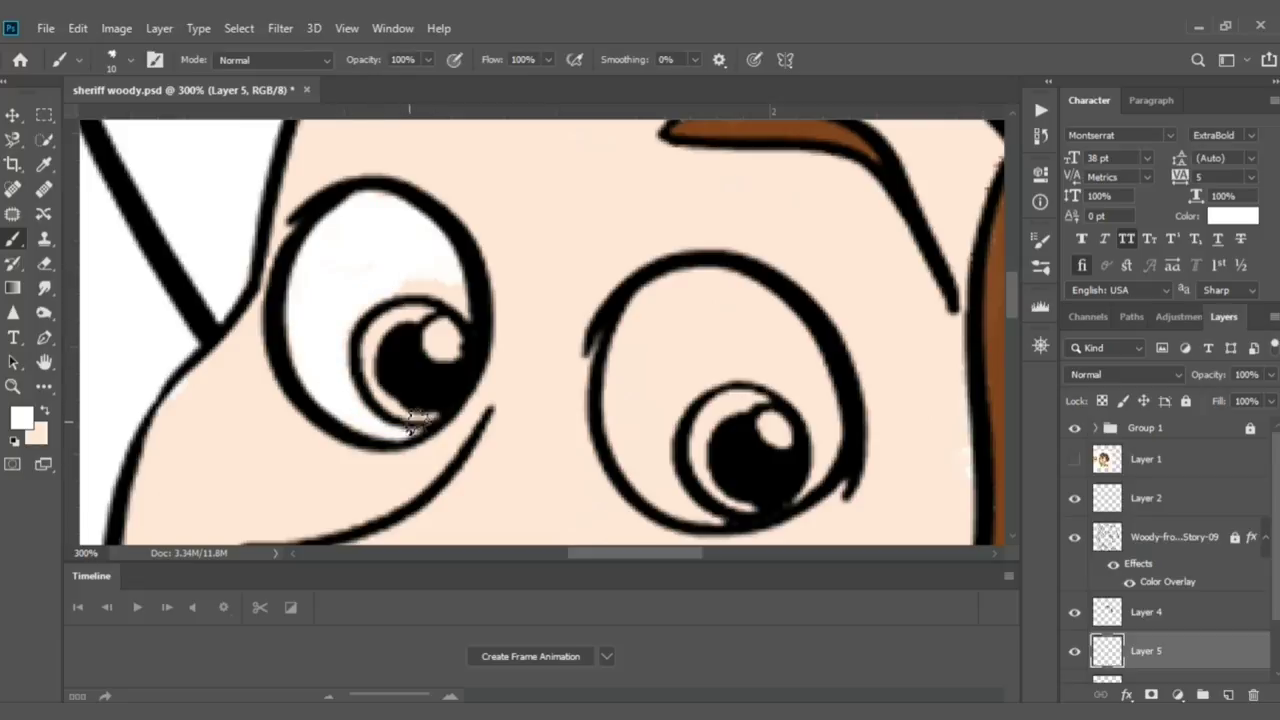
{"action": "left_click_drag", "start_coordinate": [425, 270], "coordinate": [366, 202]}
{"action": "left_click_drag", "start_coordinate": [377, 265], "coordinate": [470, 308]}
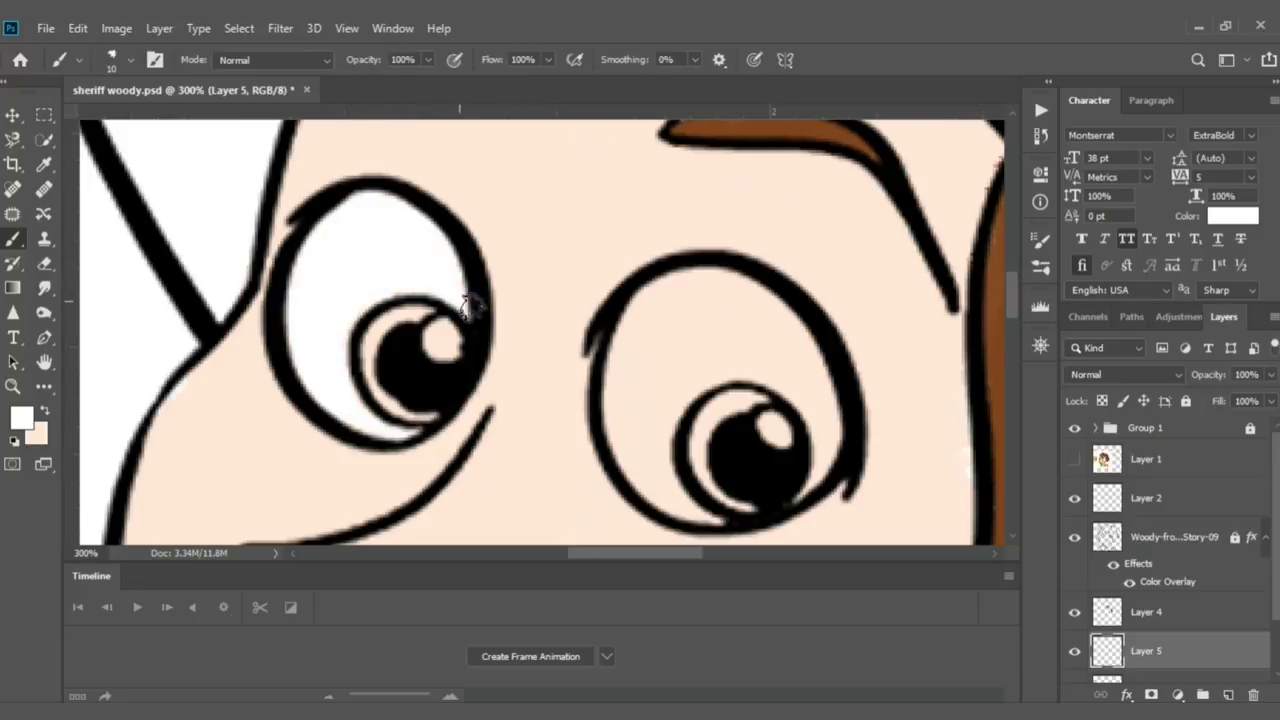
{"action": "left_click_drag", "start_coordinate": [720, 343], "coordinate": [634, 366]}
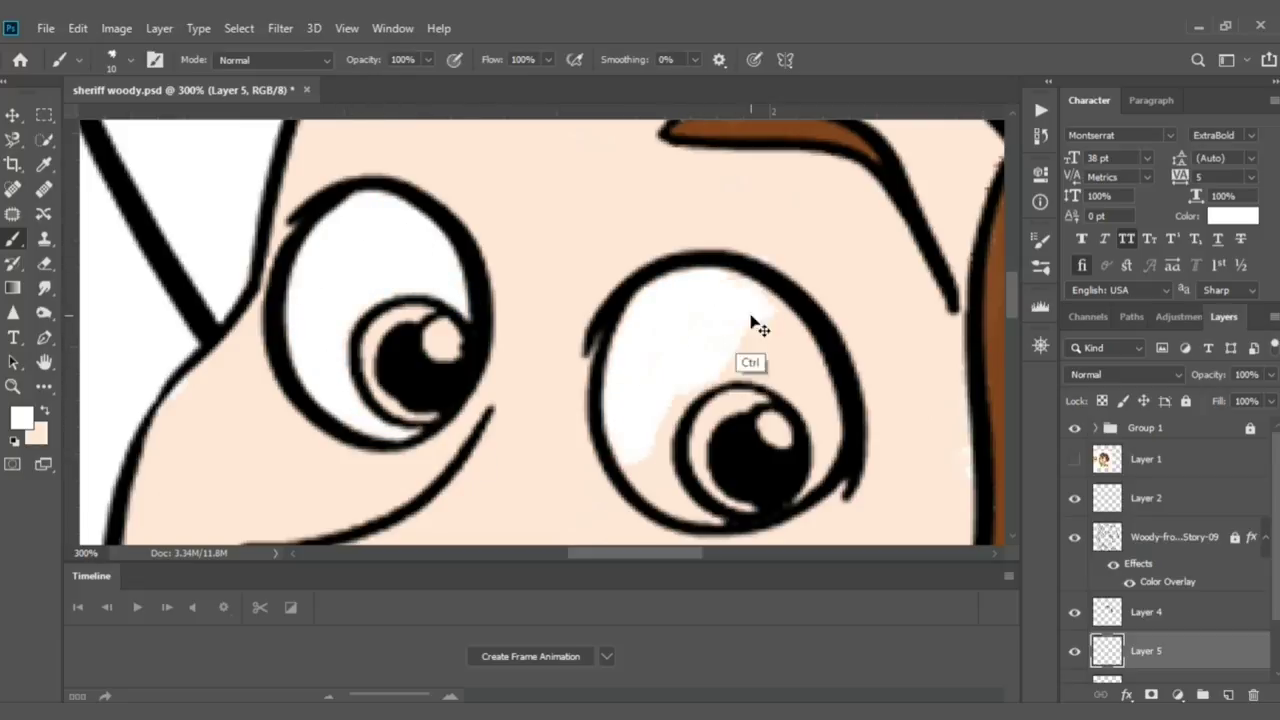
{"action": "key", "text": "ctrl+z"}
{"action": "mouse_move", "coordinate": [751, 323]}
{"action": "left_mouse_down"}
{"action": "mouse_move", "coordinate": [722, 288]}
{"action": "mouse_move", "coordinate": [623, 334]}
{"action": "mouse_move", "coordinate": [680, 391]}
{"action": "mouse_move", "coordinate": [729, 289]}
{"action": "mouse_move", "coordinate": [651, 471]}
{"action": "mouse_move", "coordinate": [655, 432]}
{"action": "mouse_move", "coordinate": [825, 412]}
{"action": "mouse_move", "coordinate": [820, 500]}
{"action": "mouse_move", "coordinate": [845, 425]}
{"action": "left_mouse_up"}
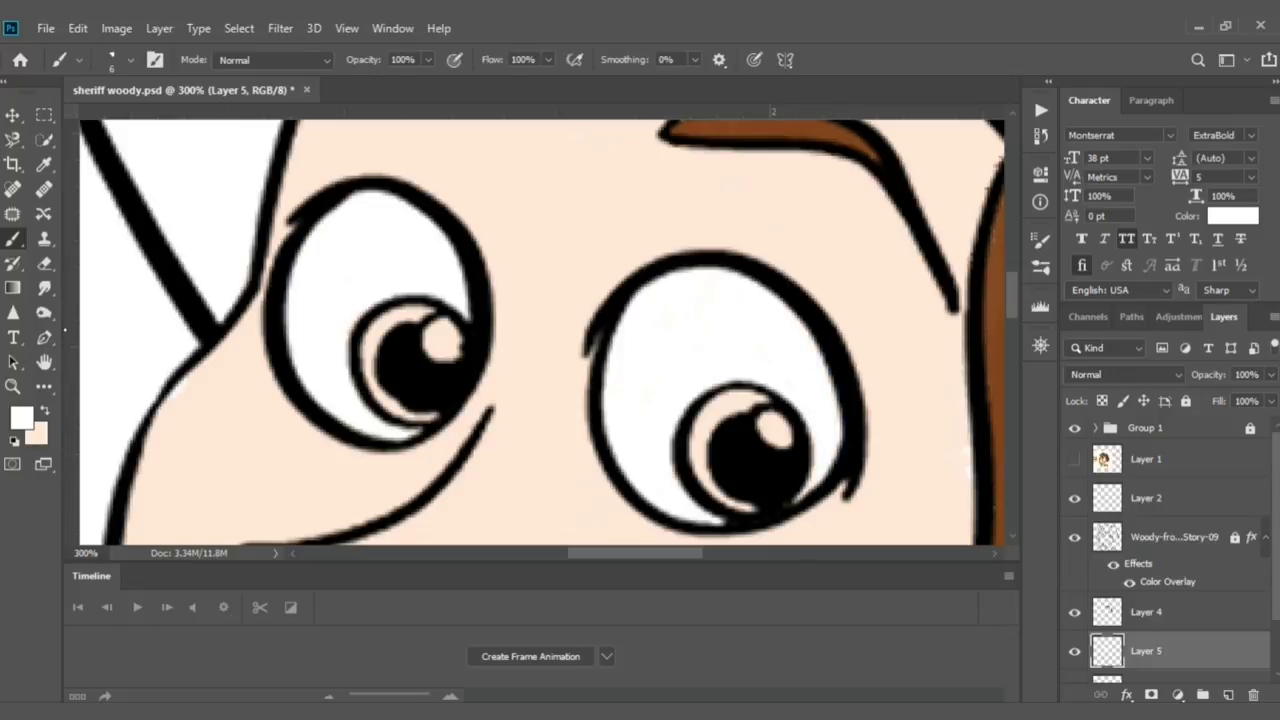
{"action": "key", "text": "i"}
{"action": "left_click", "coordinate": [728, 443]}
Step: Paint dark brown iris rims around both pupils, then sample white from the eye highlight
{"action": "key", "text": "v"}
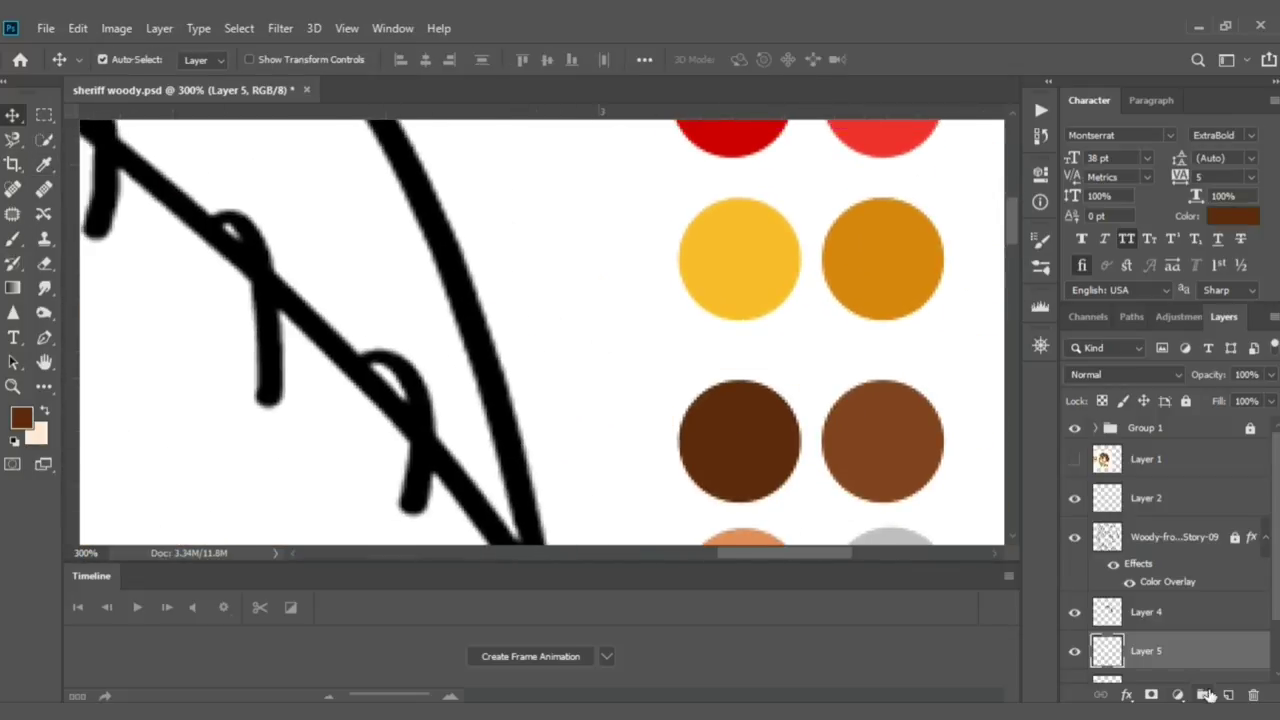
{"action": "left_click_drag", "start_coordinate": [373, 463], "coordinate": [760, 380]}
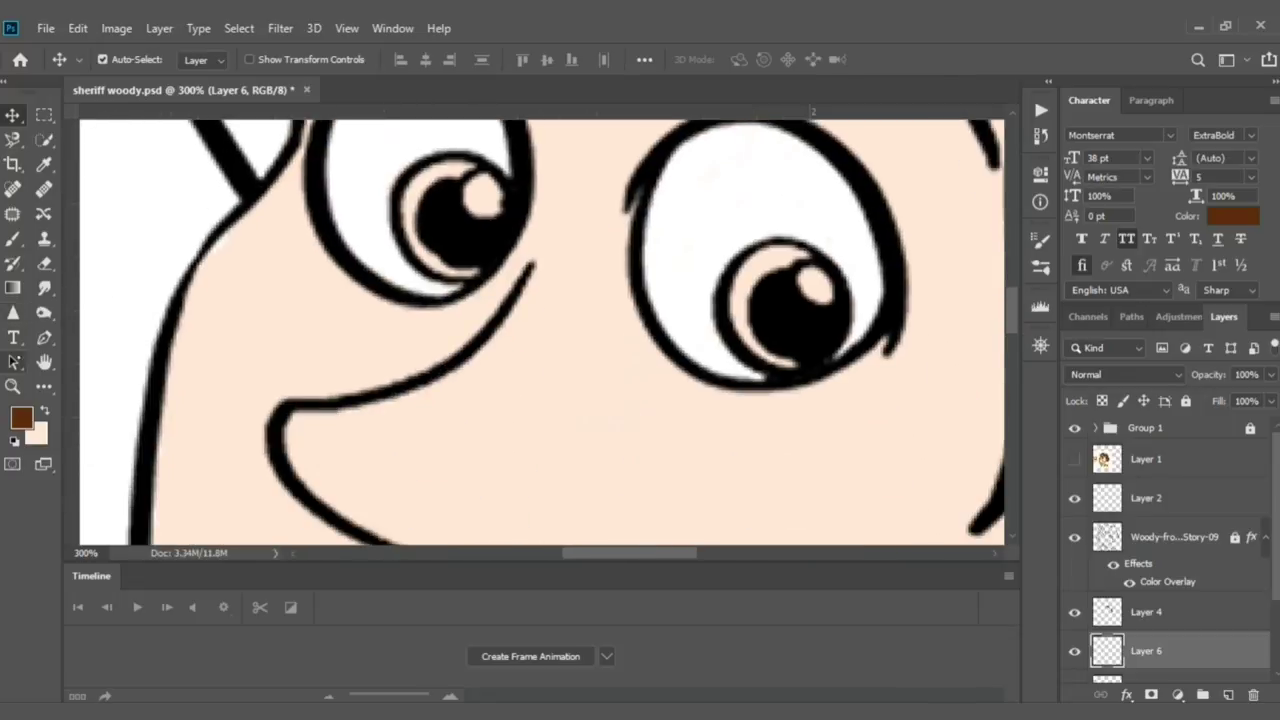
{"action": "key", "text": "b"}
{"action": "mouse_move", "coordinate": [478, 163]}
{"action": "left_mouse_down"}
{"action": "mouse_move", "coordinate": [408, 206]}
{"action": "mouse_move", "coordinate": [423, 251]}
{"action": "mouse_move", "coordinate": [465, 274]}
{"action": "left_mouse_up"}
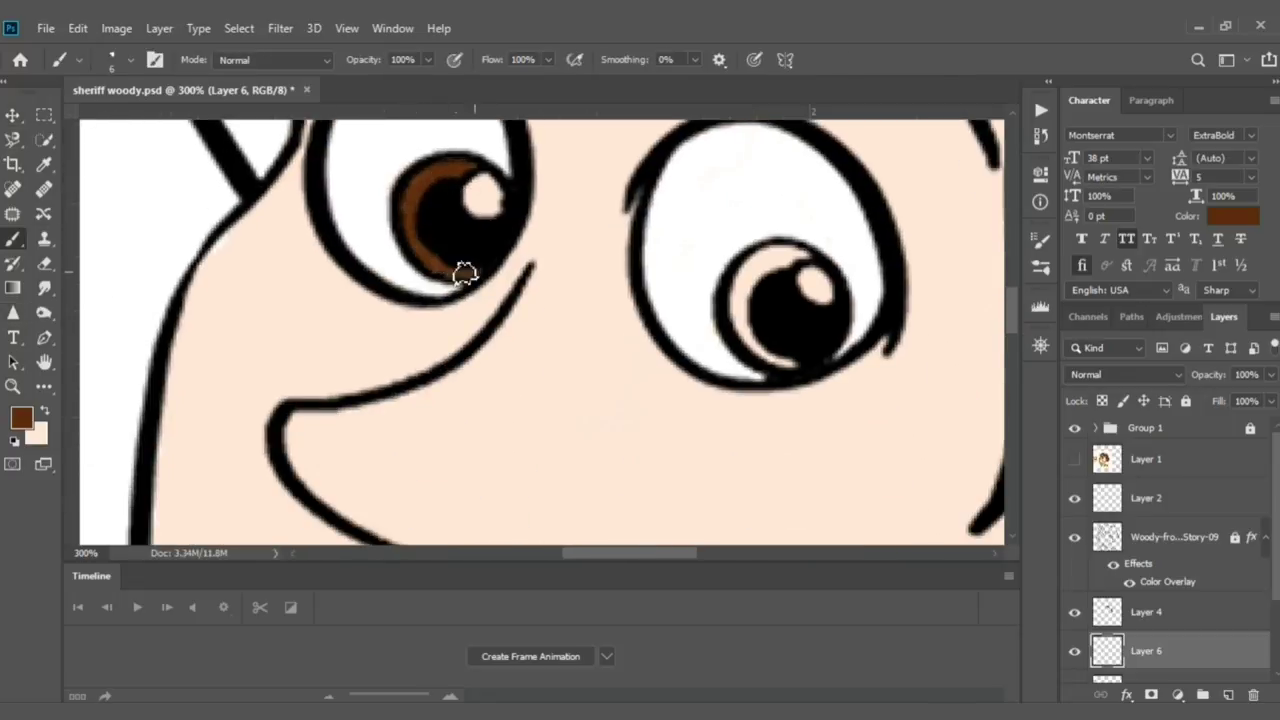
{"action": "mouse_move", "coordinate": [806, 260]}
{"action": "left_mouse_down"}
{"action": "mouse_move", "coordinate": [749, 294]}
{"action": "mouse_move", "coordinate": [743, 326]}
{"action": "mouse_move", "coordinate": [757, 303]}
{"action": "mouse_move", "coordinate": [760, 334]}
{"action": "left_mouse_up"}
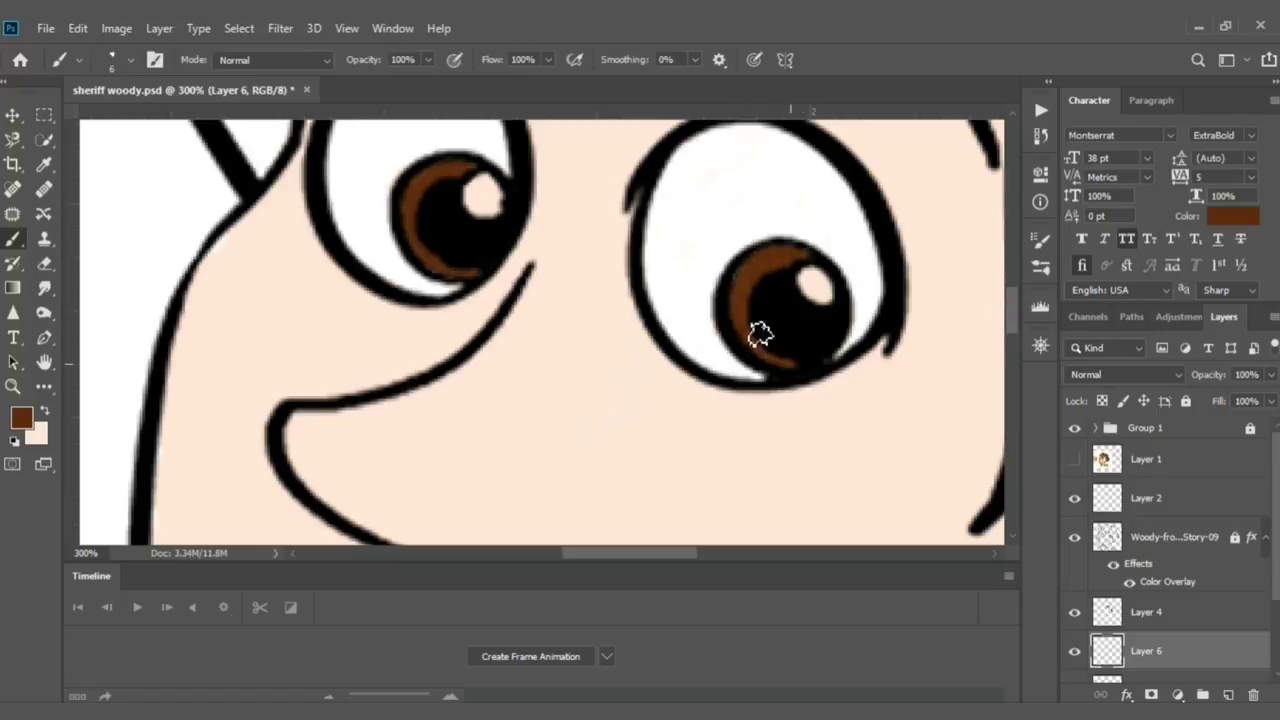
{"action": "left_click", "coordinate": [481, 195], "text": "alt"}
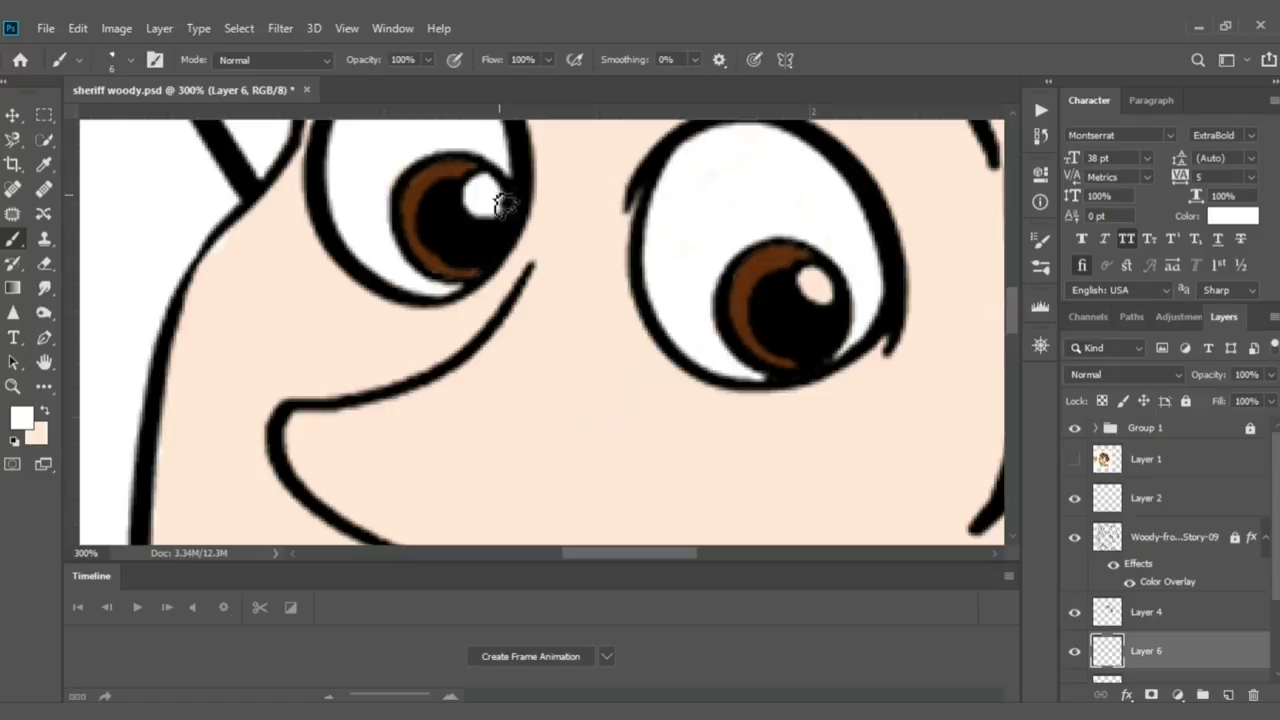
Step: Sample red from the palette and paint the inside of Woody's mouth with it
{"action": "key", "text": "ctrl+0"}
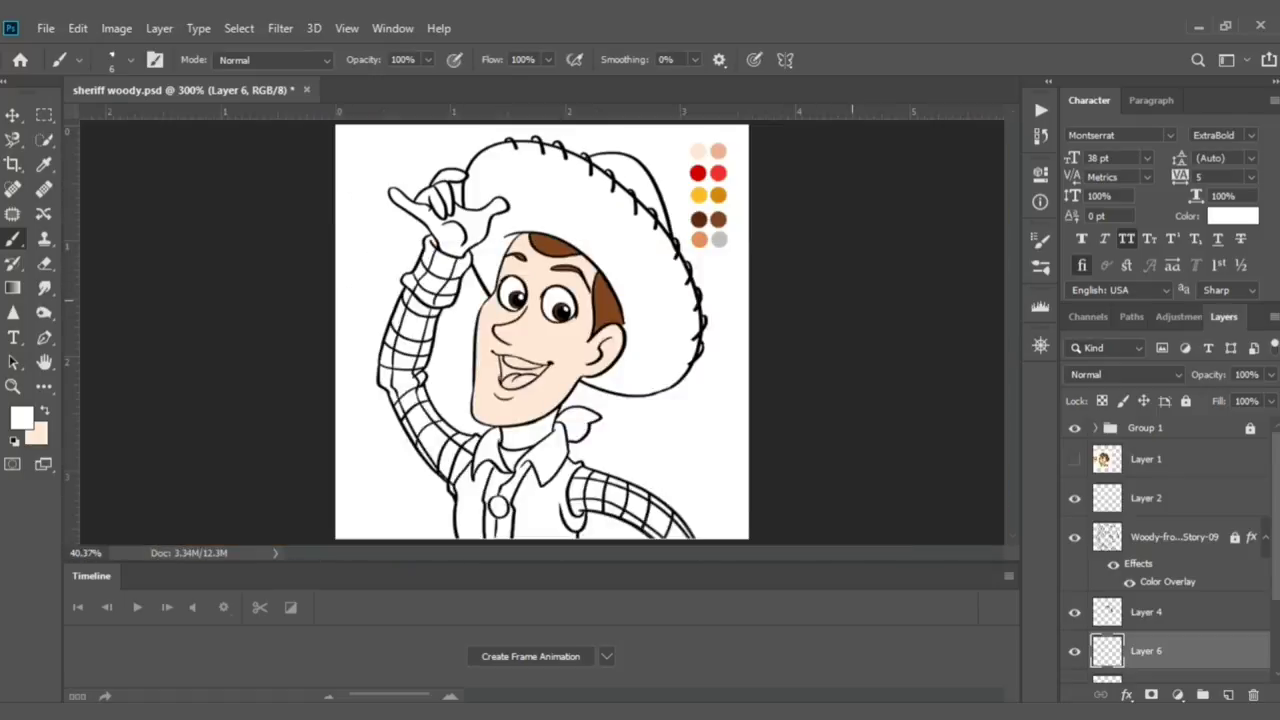
{"action": "key", "text": "i"}
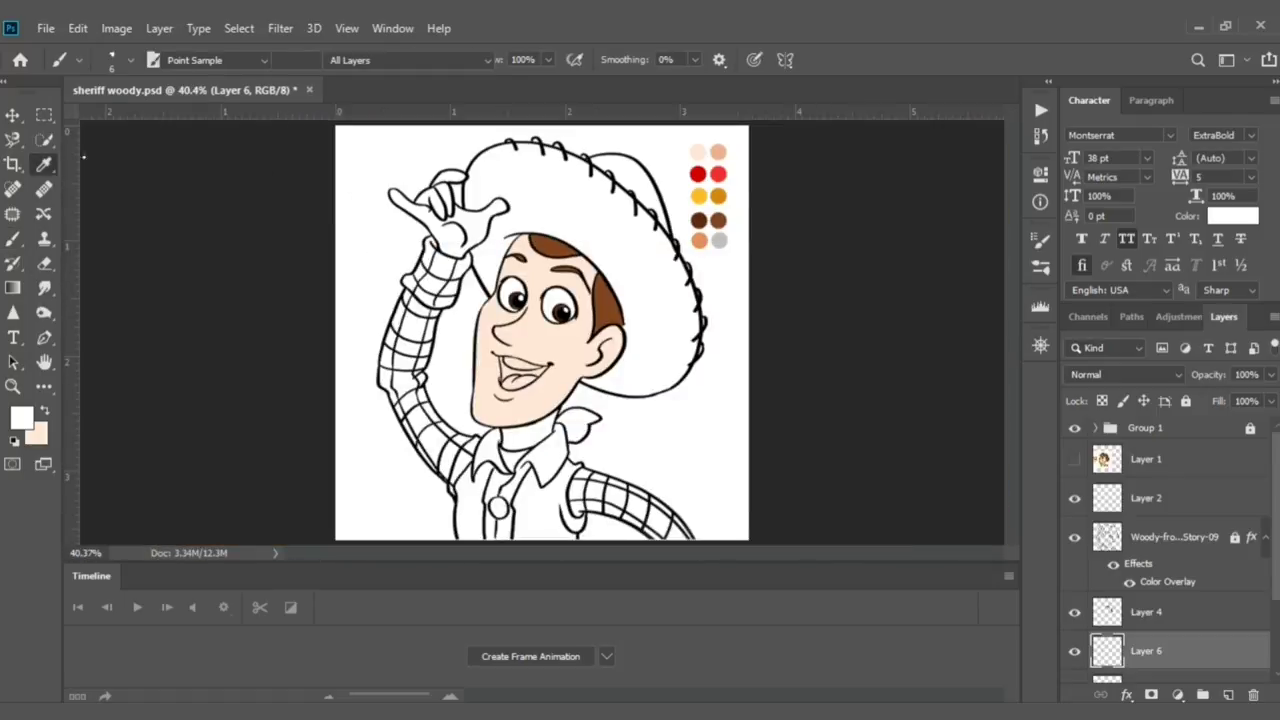
{"action": "left_click", "coordinate": [697, 174]}
{"action": "key", "text": "b"}
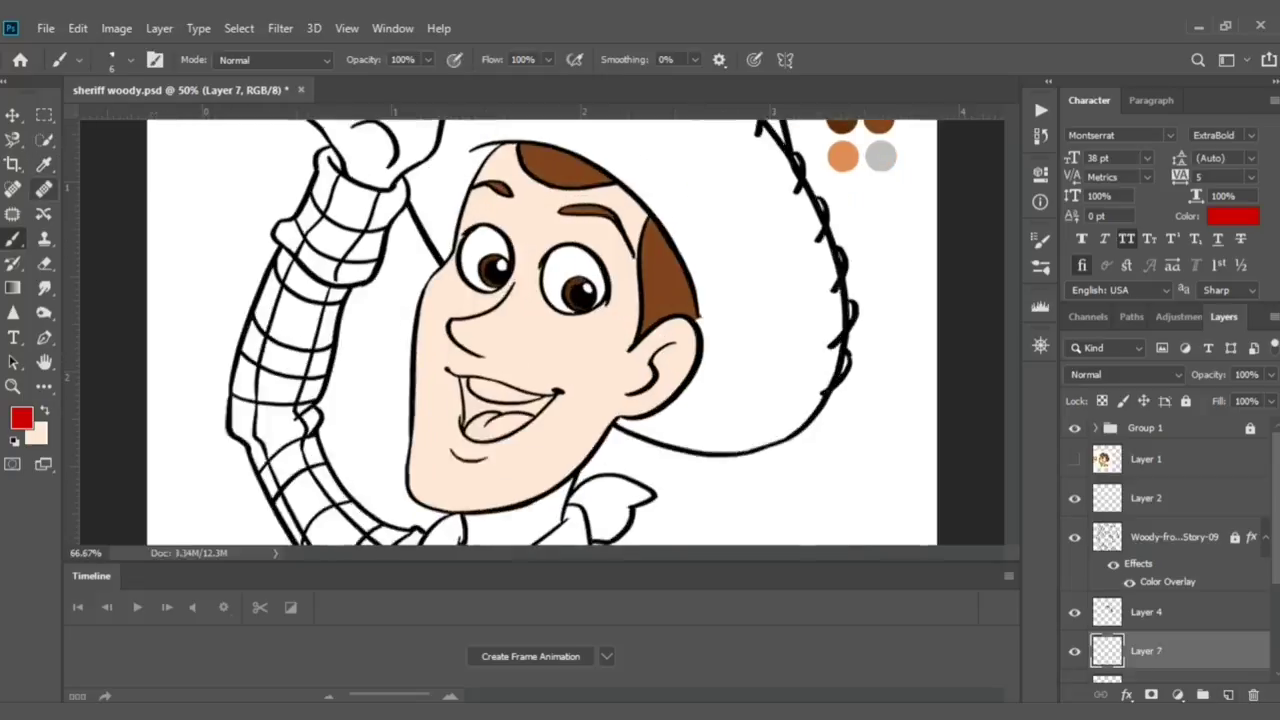
{"action": "scroll", "coordinate": [372, 285], "scroll_direction": "up", "scroll_amount": 5}
{"action": "mouse_move", "coordinate": [372, 285]}
{"action": "left_mouse_down"}
{"action": "mouse_move", "coordinate": [367, 270]}
{"action": "mouse_move", "coordinate": [377, 312]}
{"action": "mouse_move", "coordinate": [352, 362]}
{"action": "mouse_move", "coordinate": [418, 345]}
{"action": "mouse_move", "coordinate": [400, 323]}
{"action": "mouse_move", "coordinate": [434, 343]}
{"action": "mouse_move", "coordinate": [429, 329]}
{"action": "mouse_move", "coordinate": [488, 342]}
{"action": "mouse_move", "coordinate": [580, 315]}
{"action": "mouse_move", "coordinate": [536, 345]}
{"action": "mouse_move", "coordinate": [570, 325]}
{"action": "mouse_move", "coordinate": [558, 350]}
{"action": "left_mouse_up"}
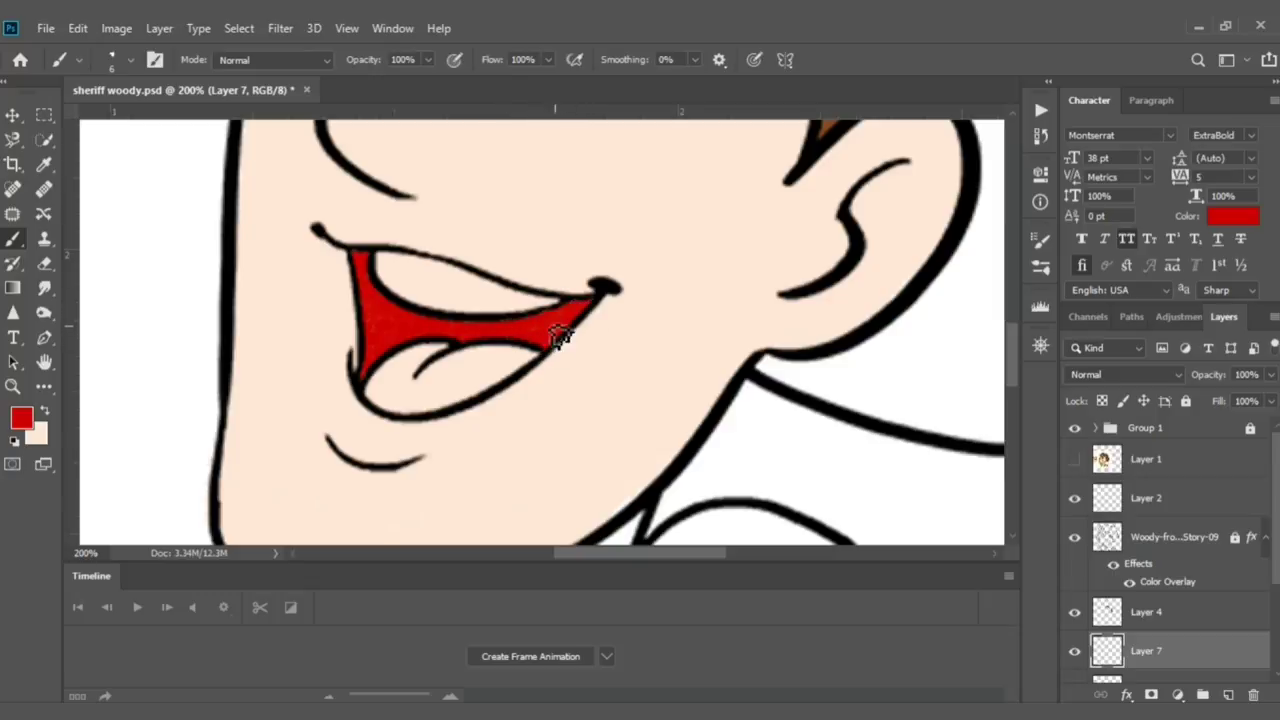
Step: Paint Woody's upper teeth white using white sampled from the canvas
{"action": "key", "text": "i"}
{"action": "left_click", "coordinate": [200, 194]}
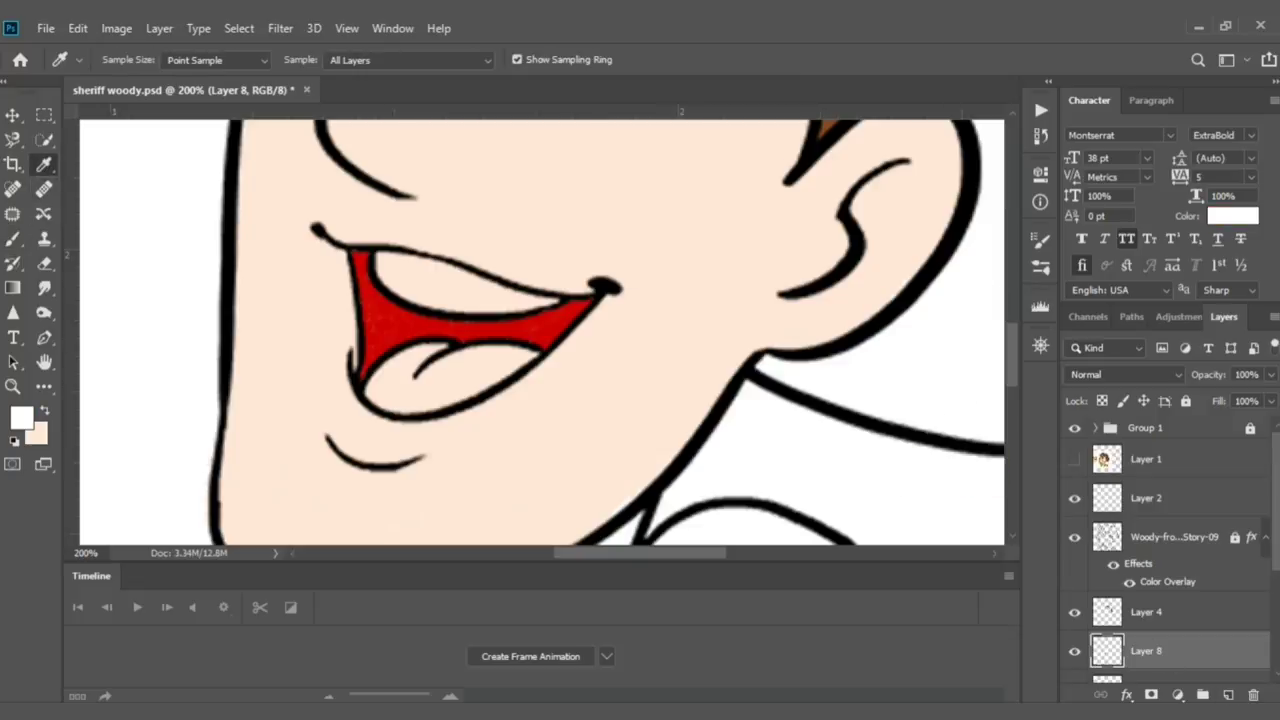
{"action": "key", "text": "b"}
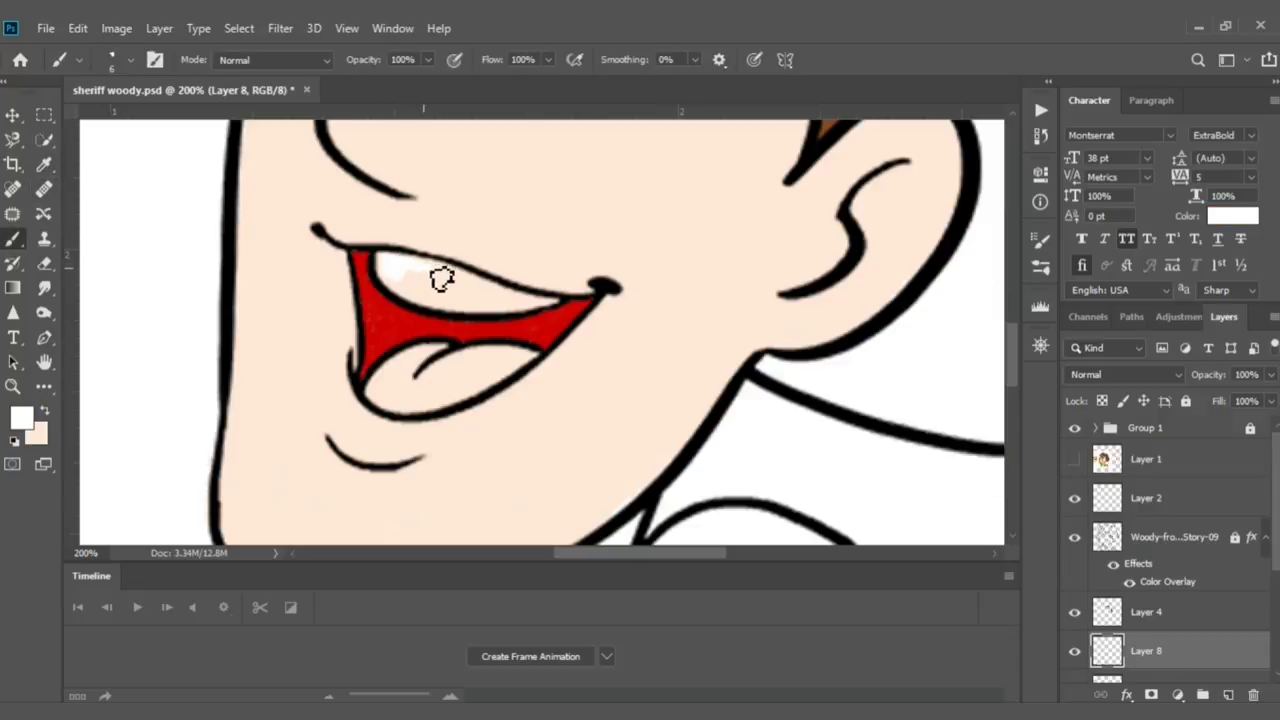
{"action": "mouse_move", "coordinate": [476, 291]}
{"action": "left_mouse_down"}
{"action": "mouse_move", "coordinate": [432, 289]}
{"action": "mouse_move", "coordinate": [537, 310]}
{"action": "left_mouse_up"}
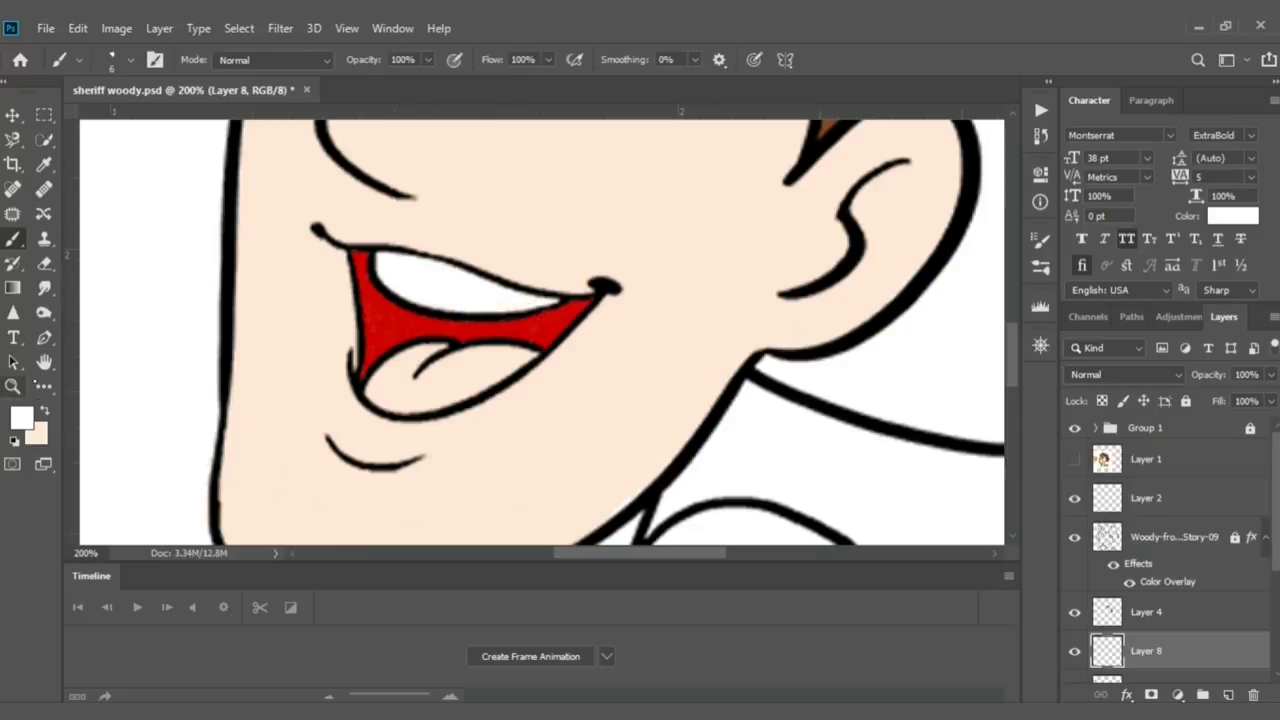
Step: Set a salmon pink colour and paint the tongue on a new layer
{"action": "key", "text": "i"}
{"action": "left_click", "coordinate": [21, 418]}
{"action": "left_click", "coordinate": [800, 465]}
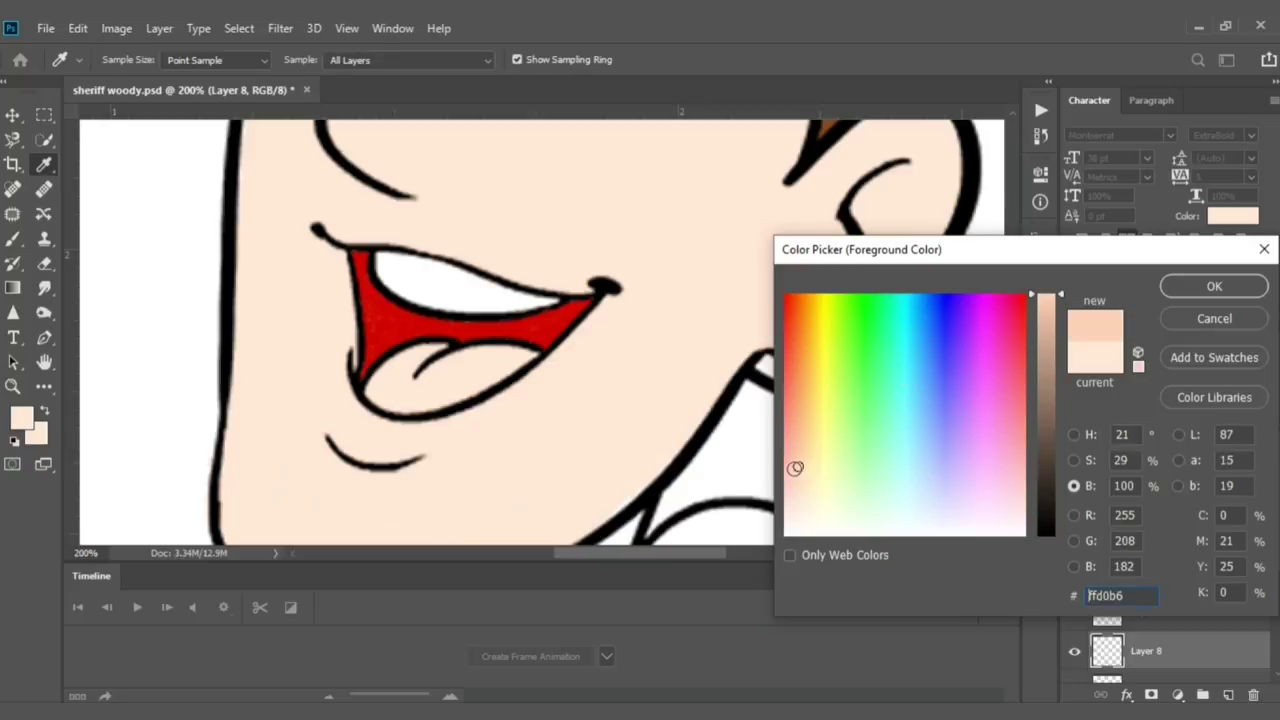
{"action": "key", "text": "Return"}
{"action": "key", "text": "b"}
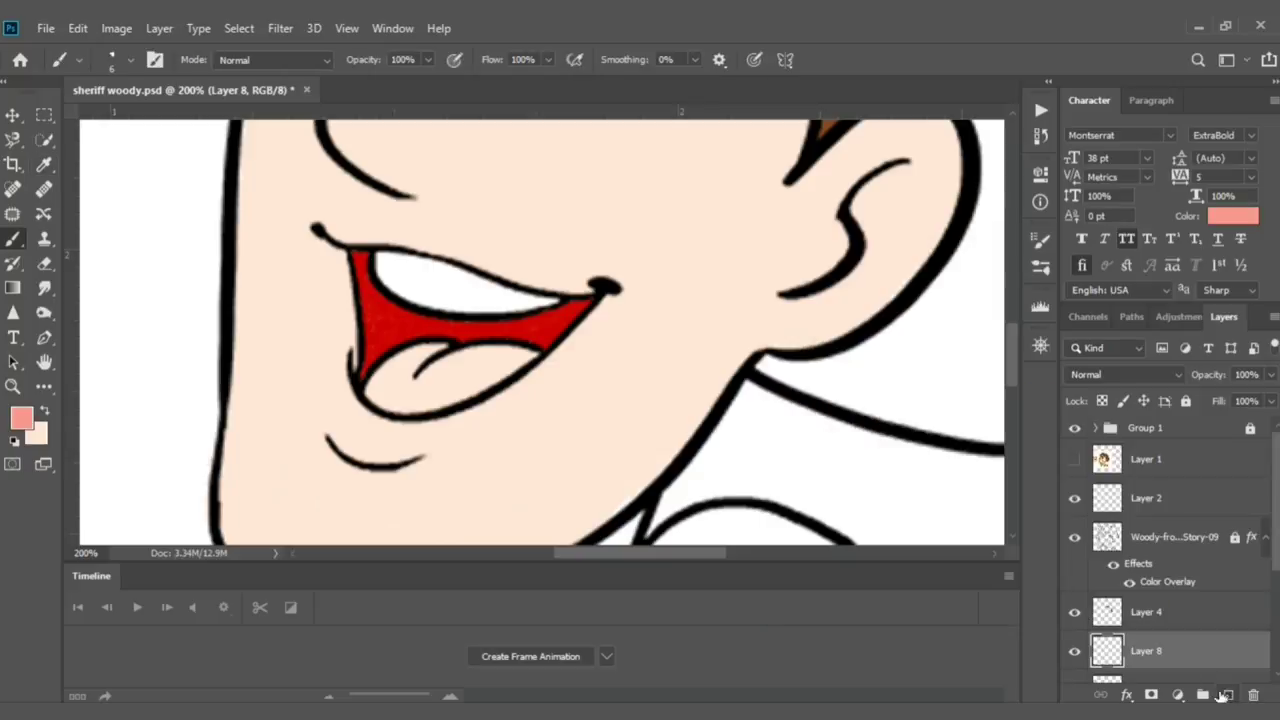
{"action": "left_click", "coordinate": [1226, 694]}
{"action": "scroll", "coordinate": [443, 263], "scroll_direction": "down", "scroll_amount": 3}
{"action": "mouse_move", "coordinate": [443, 263]}
{"action": "left_mouse_down"}
{"action": "mouse_move", "coordinate": [457, 257]}
{"action": "mouse_move", "coordinate": [429, 251]}
{"action": "mouse_move", "coordinate": [425, 288]}
{"action": "mouse_move", "coordinate": [449, 257]}
{"action": "mouse_move", "coordinate": [477, 271]}
{"action": "mouse_move", "coordinate": [506, 246]}
{"action": "mouse_move", "coordinate": [541, 241]}
{"action": "mouse_move", "coordinate": [435, 290]}
{"action": "mouse_move", "coordinate": [514, 257]}
{"action": "mouse_move", "coordinate": [471, 286]}
{"action": "mouse_move", "coordinate": [438, 253]}
{"action": "left_mouse_up"}
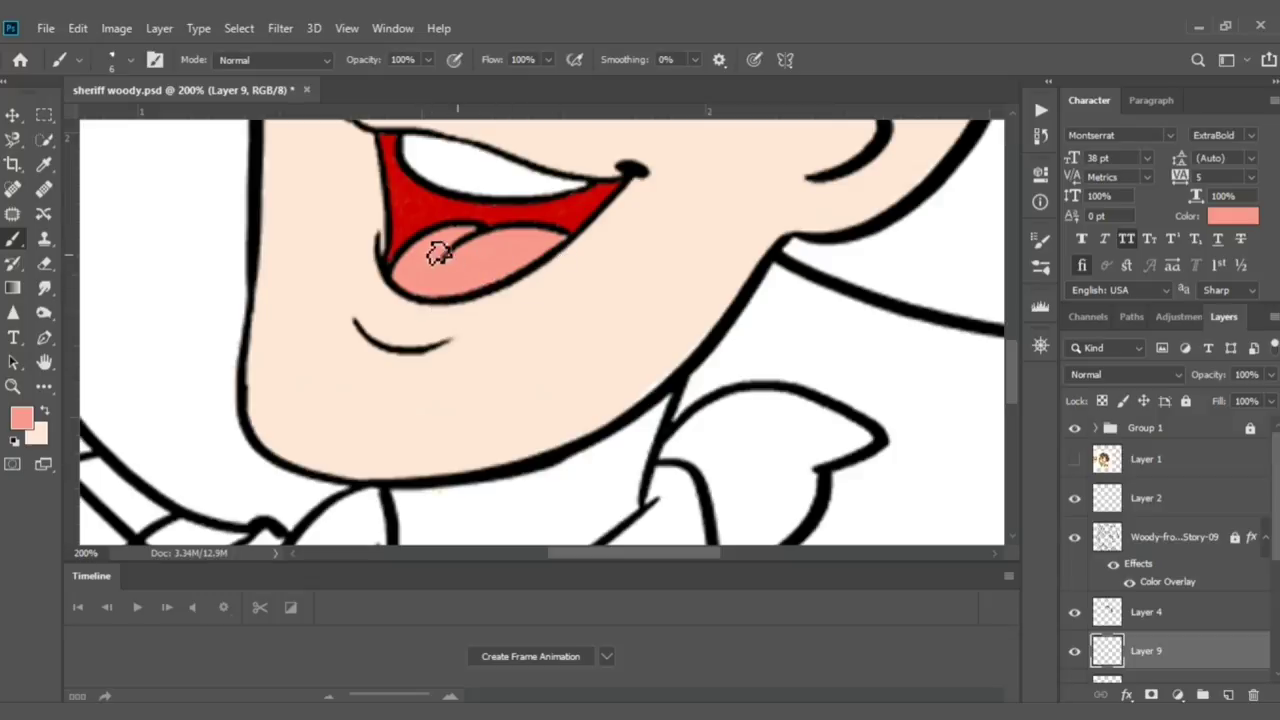
{"action": "key", "text": "ctrl+0"}
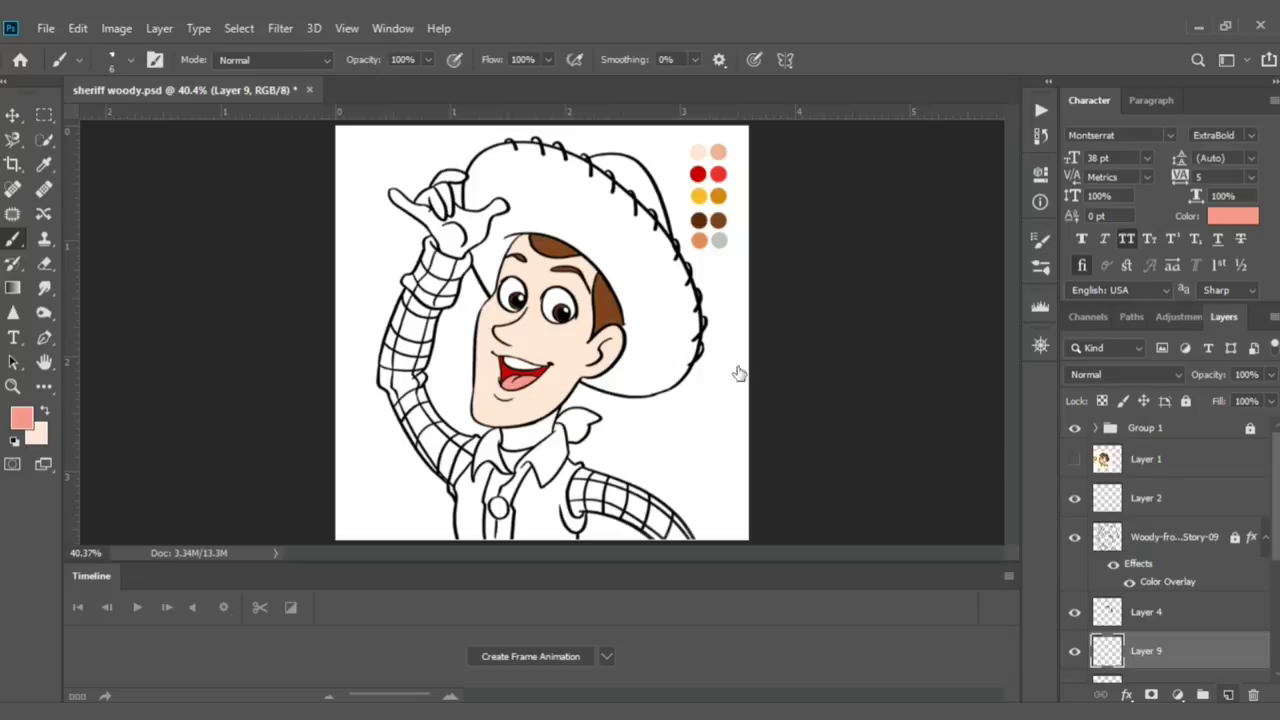
Step: On a new layer, paint the top, right edge and crown of the hat dark brown
{"action": "key", "text": "ctrl+shift+alt+n"}
{"action": "left_click", "coordinate": [698, 222], "text": "alt"}
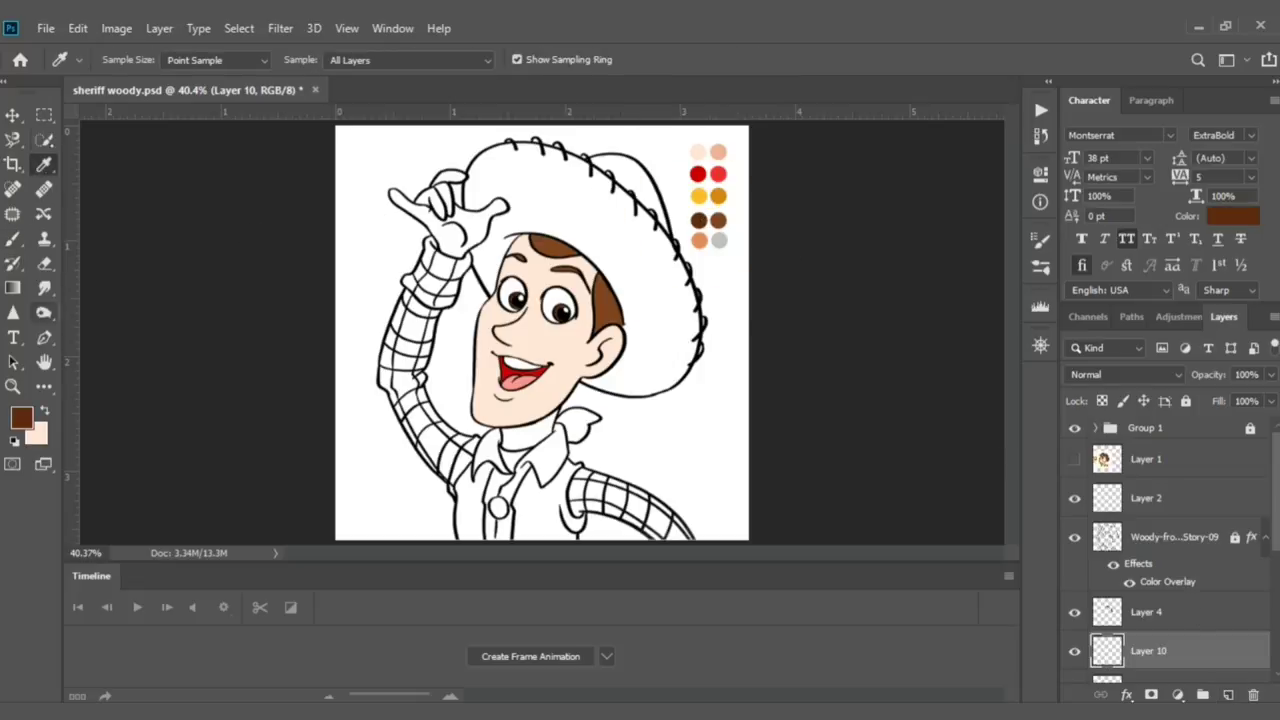
{"action": "key", "text": "ctrl+plus"}
{"action": "key", "text": "ctrl+plus"}
{"action": "scroll", "coordinate": [700, 250], "scroll_direction": "up", "scroll_amount": 2}
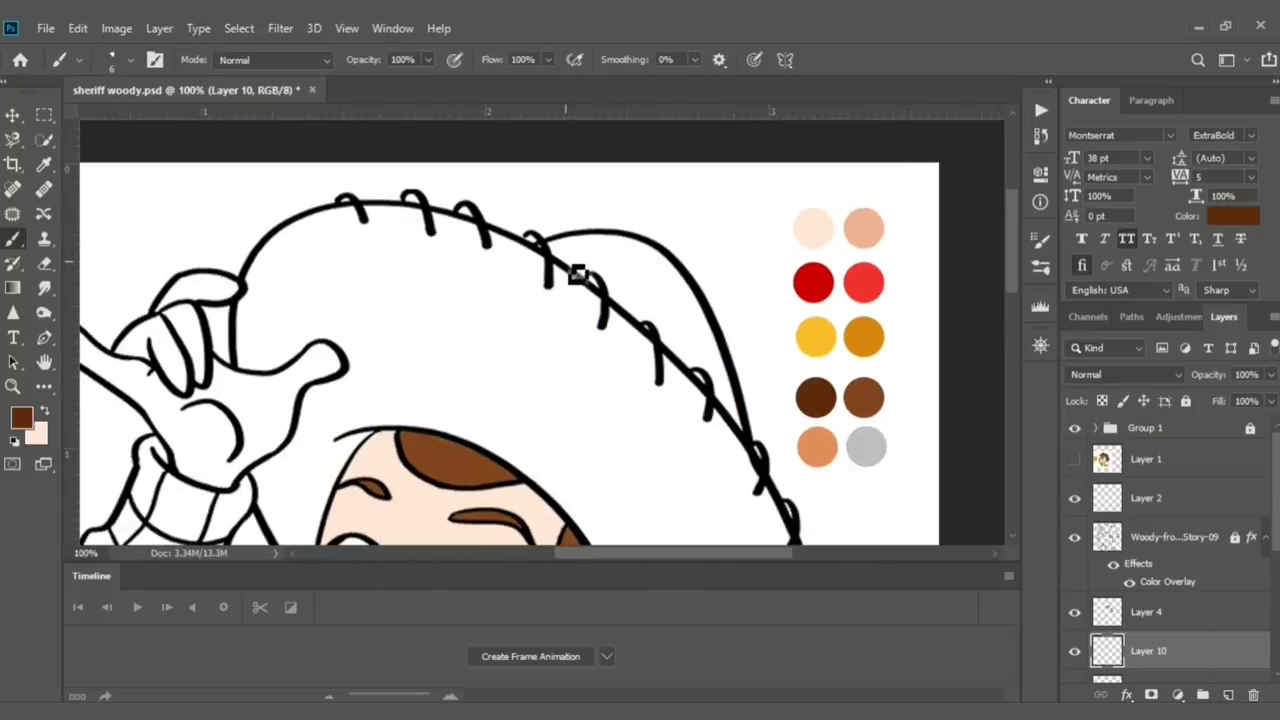
{"action": "mouse_move", "coordinate": [535, 265]}
{"action": "left_mouse_down"}
{"action": "mouse_move", "coordinate": [615, 262]}
{"action": "mouse_move", "coordinate": [595, 250]}
{"action": "mouse_move", "coordinate": [571, 300]}
{"action": "mouse_move", "coordinate": [390, 252]}
{"action": "mouse_move", "coordinate": [514, 251]}
{"action": "mouse_move", "coordinate": [503, 294]}
{"action": "mouse_move", "coordinate": [471, 277]}
{"action": "mouse_move", "coordinate": [390, 295]}
{"action": "mouse_move", "coordinate": [580, 314]}
{"action": "mouse_move", "coordinate": [580, 289]}
{"action": "mouse_move", "coordinate": [523, 274]}
{"action": "mouse_move", "coordinate": [563, 325]}
{"action": "mouse_move", "coordinate": [634, 366]}
{"action": "mouse_move", "coordinate": [550, 258]}
{"action": "mouse_move", "coordinate": [660, 265]}
{"action": "mouse_move", "coordinate": [601, 293]}
{"action": "mouse_move", "coordinate": [698, 318]}
{"action": "mouse_move", "coordinate": [716, 360]}
{"action": "mouse_move", "coordinate": [712, 400]}
{"action": "left_mouse_up"}
{"action": "mouse_move", "coordinate": [698, 335]}
{"action": "left_mouse_down"}
{"action": "mouse_move", "coordinate": [726, 440]}
{"action": "mouse_move", "coordinate": [736, 400]}
{"action": "left_mouse_up"}
{"action": "mouse_move", "coordinate": [302, 248]}
{"action": "left_mouse_down"}
{"action": "mouse_move", "coordinate": [455, 200]}
{"action": "mouse_move", "coordinate": [577, 212]}
{"action": "mouse_move", "coordinate": [432, 232]}
{"action": "mouse_move", "coordinate": [477, 205]}
{"action": "mouse_move", "coordinate": [449, 274]}
{"action": "left_mouse_up"}
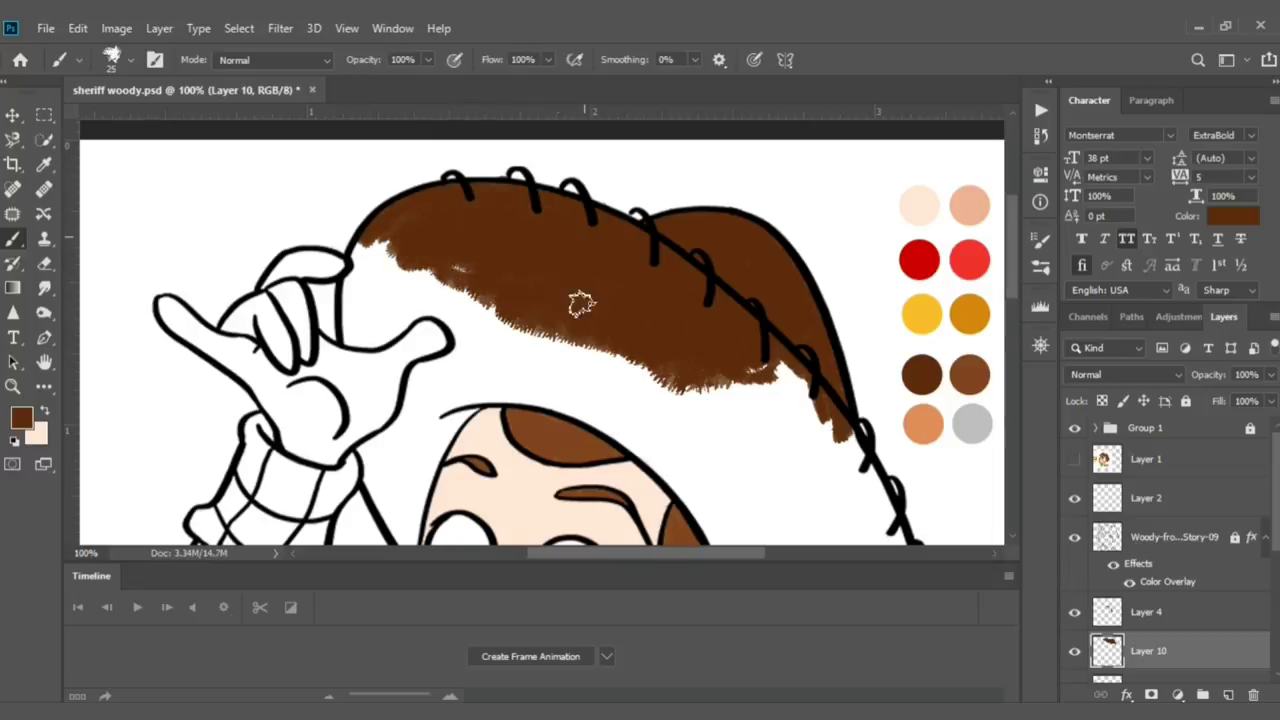
{"action": "mouse_move", "coordinate": [581, 304]}
{"action": "left_mouse_down"}
{"action": "mouse_move", "coordinate": [729, 423]}
{"action": "mouse_move", "coordinate": [814, 429]}
{"action": "mouse_move", "coordinate": [757, 363]}
{"action": "mouse_move", "coordinate": [797, 458]}
{"action": "left_mouse_up"}
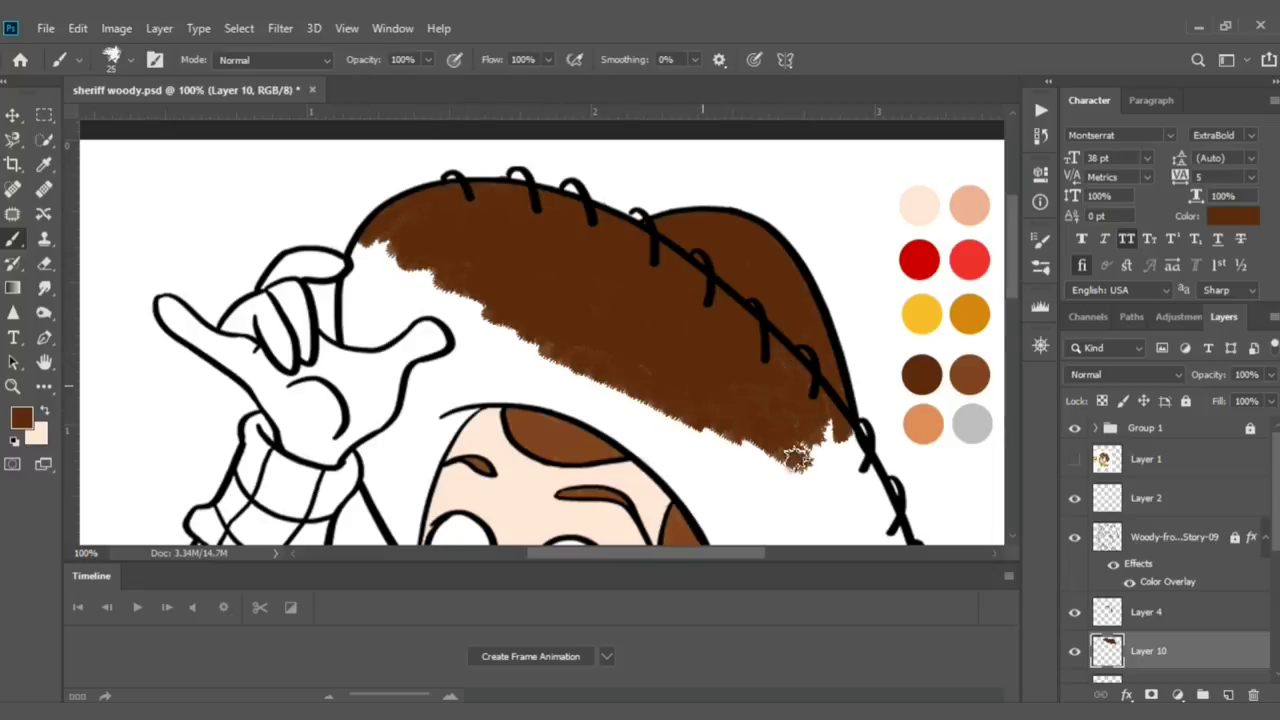
Step: Paint the hat area beside the ear and the back along the brim brown
{"action": "scroll", "coordinate": [797, 458], "scroll_direction": "down", "scroll_amount": 5}
{"action": "scroll", "coordinate": [700, 380], "scroll_direction": "down", "scroll_amount": 5}
{"action": "mouse_move", "coordinate": [643, 306]}
{"action": "left_mouse_down"}
{"action": "mouse_move", "coordinate": [610, 437]}
{"action": "mouse_move", "coordinate": [630, 250]}
{"action": "mouse_move", "coordinate": [565, 205]}
{"action": "mouse_move", "coordinate": [622, 378]}
{"action": "mouse_move", "coordinate": [700, 320]}
{"action": "mouse_move", "coordinate": [650, 450]}
{"action": "left_mouse_up"}
{"action": "scroll", "coordinate": [650, 450], "scroll_direction": "down", "scroll_amount": 3}
{"action": "scroll", "coordinate": [600, 380], "scroll_direction": "down", "scroll_amount": 2}
{"action": "mouse_move", "coordinate": [540, 312]}
{"action": "left_mouse_down"}
{"action": "mouse_move", "coordinate": [614, 343]}
{"action": "mouse_move", "coordinate": [580, 320]}
{"action": "mouse_move", "coordinate": [598, 342]}
{"action": "mouse_move", "coordinate": [720, 334]}
{"action": "left_mouse_up"}
{"action": "key", "text": "bracketright"}
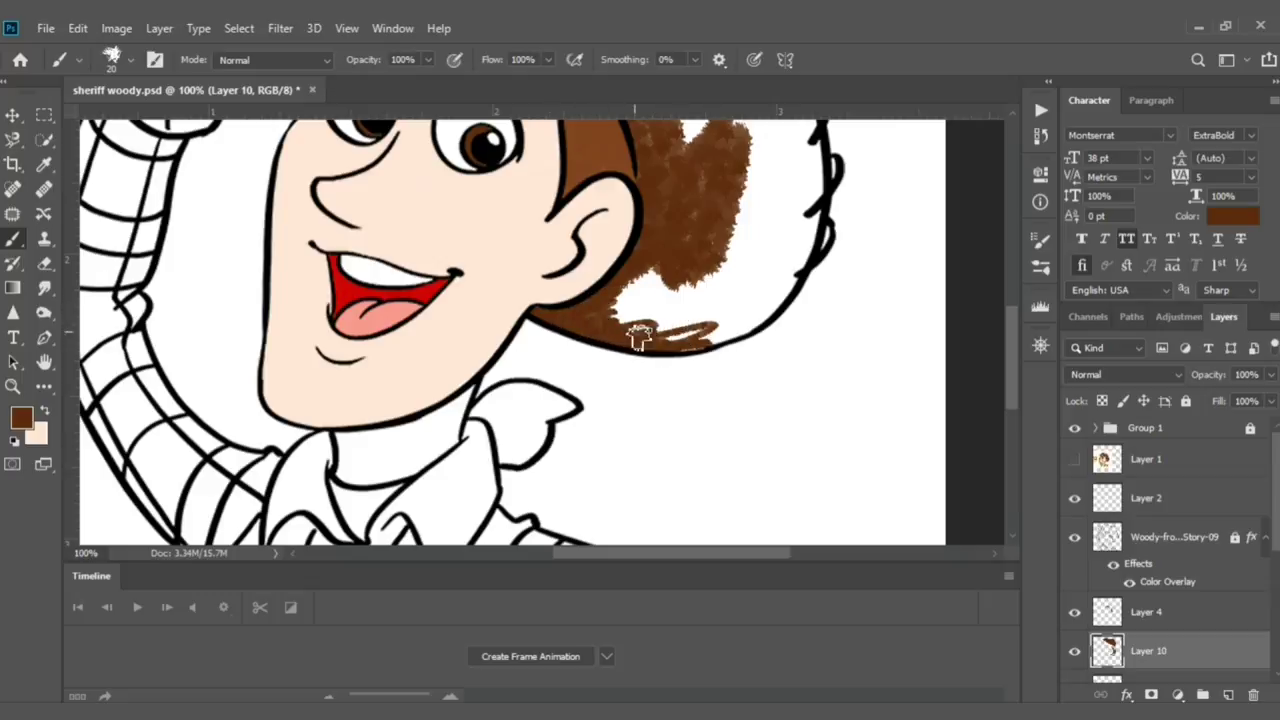
{"action": "mouse_move", "coordinate": [640, 334]}
{"action": "left_mouse_down"}
{"action": "mouse_move", "coordinate": [590, 325]}
{"action": "mouse_move", "coordinate": [703, 343]}
{"action": "mouse_move", "coordinate": [709, 294]}
{"action": "mouse_move", "coordinate": [650, 310]}
{"action": "mouse_move", "coordinate": [709, 337]}
{"action": "mouse_move", "coordinate": [757, 329]}
{"action": "mouse_move", "coordinate": [725, 326]}
{"action": "mouse_move", "coordinate": [766, 200]}
{"action": "mouse_move", "coordinate": [702, 318]}
{"action": "mouse_move", "coordinate": [740, 260]}
{"action": "mouse_move", "coordinate": [812, 230]}
{"action": "mouse_move", "coordinate": [736, 283]}
{"action": "mouse_move", "coordinate": [729, 257]}
{"action": "left_mouse_up"}
Step: Cover the remaining white behind the ear, at the top right and beside the raised hand
{"action": "scroll", "coordinate": [623, 209], "scroll_direction": "up", "scroll_amount": 3}
{"action": "scroll", "coordinate": [623, 209], "scroll_direction": "right", "scroll_amount": 2}
{"action": "mouse_move", "coordinate": [623, 209]}
{"action": "left_mouse_down"}
{"action": "mouse_move", "coordinate": [571, 286]}
{"action": "mouse_move", "coordinate": [541, 200]}
{"action": "mouse_move", "coordinate": [558, 294]}
{"action": "mouse_move", "coordinate": [630, 402]}
{"action": "mouse_move", "coordinate": [713, 332]}
{"action": "mouse_move", "coordinate": [706, 388]}
{"action": "left_mouse_up"}
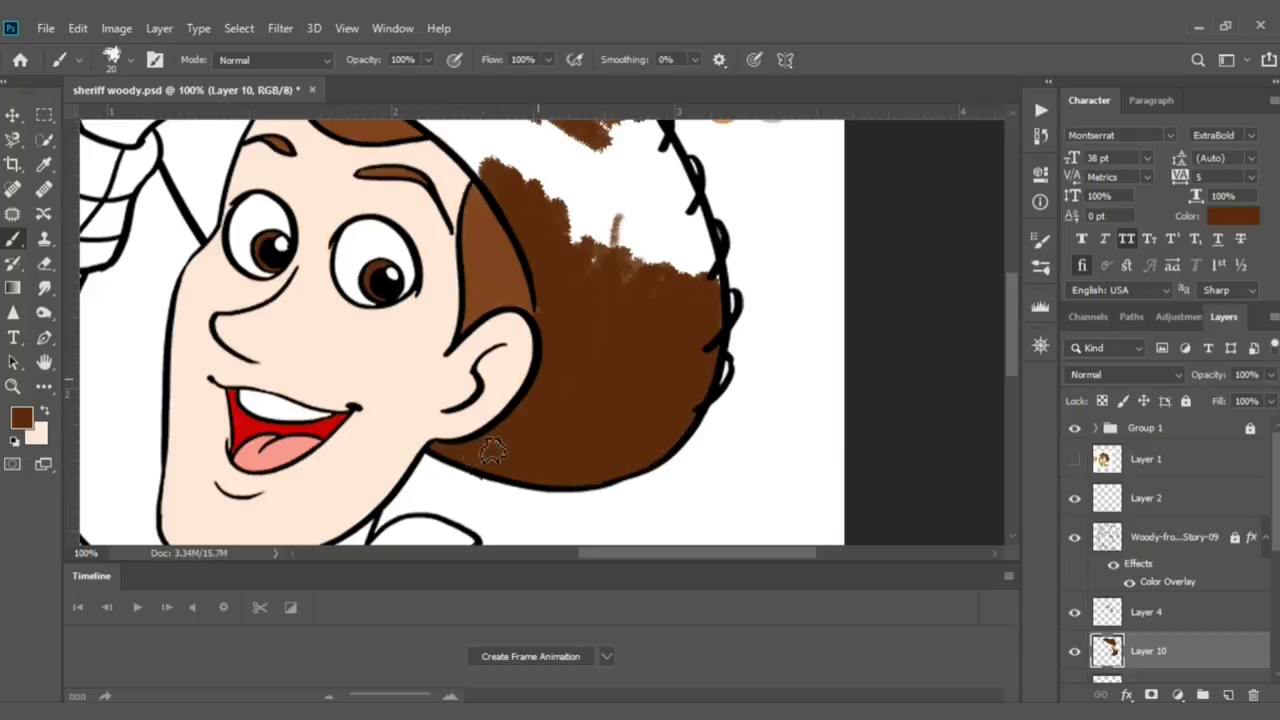
{"action": "left_click_drag", "start_coordinate": [570, 373], "coordinate": [653, 284]}
{"action": "mouse_move", "coordinate": [698, 370]}
{"action": "left_mouse_down"}
{"action": "mouse_move", "coordinate": [705, 265]}
{"action": "mouse_move", "coordinate": [655, 270]}
{"action": "mouse_move", "coordinate": [705, 232]}
{"action": "mouse_move", "coordinate": [651, 229]}
{"action": "mouse_move", "coordinate": [646, 163]}
{"action": "mouse_move", "coordinate": [674, 251]}
{"action": "mouse_move", "coordinate": [605, 258]}
{"action": "mouse_move", "coordinate": [540, 160]}
{"action": "left_mouse_up"}
{"action": "scroll", "coordinate": [540, 160], "scroll_direction": "up", "scroll_amount": 3}
{"action": "mouse_move", "coordinate": [575, 260]}
{"action": "left_mouse_down"}
{"action": "mouse_move", "coordinate": [571, 228]}
{"action": "mouse_move", "coordinate": [630, 196]}
{"action": "mouse_move", "coordinate": [688, 272]}
{"action": "left_mouse_up"}
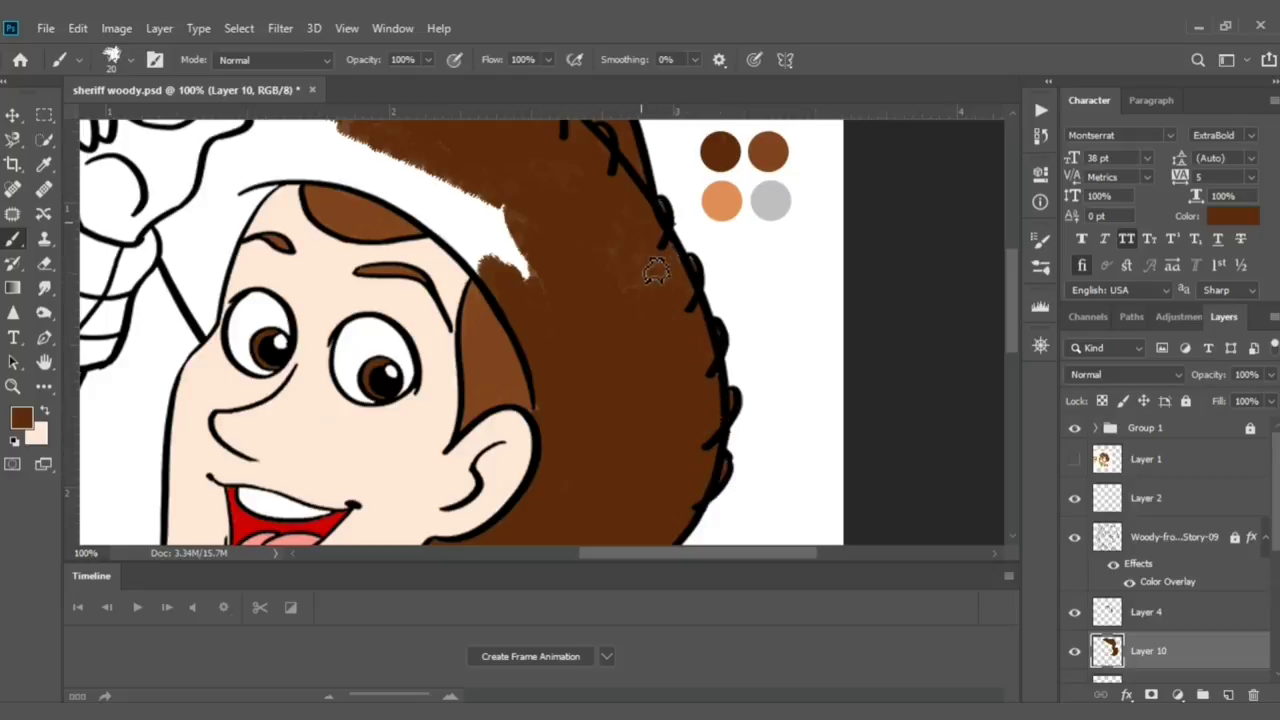
{"action": "mouse_move", "coordinate": [650, 289]}
{"action": "left_mouse_down"}
{"action": "mouse_move", "coordinate": [491, 266]}
{"action": "mouse_move", "coordinate": [560, 200]}
{"action": "left_mouse_up"}
{"action": "scroll", "coordinate": [471, 166], "scroll_direction": "up", "scroll_amount": 3}
{"action": "mouse_move", "coordinate": [355, 345]}
{"action": "left_mouse_down"}
{"action": "mouse_move", "coordinate": [405, 245]}
{"action": "mouse_move", "coordinate": [345, 340]}
{"action": "mouse_move", "coordinate": [430, 262]}
{"action": "mouse_move", "coordinate": [540, 267]}
{"action": "left_mouse_up"}
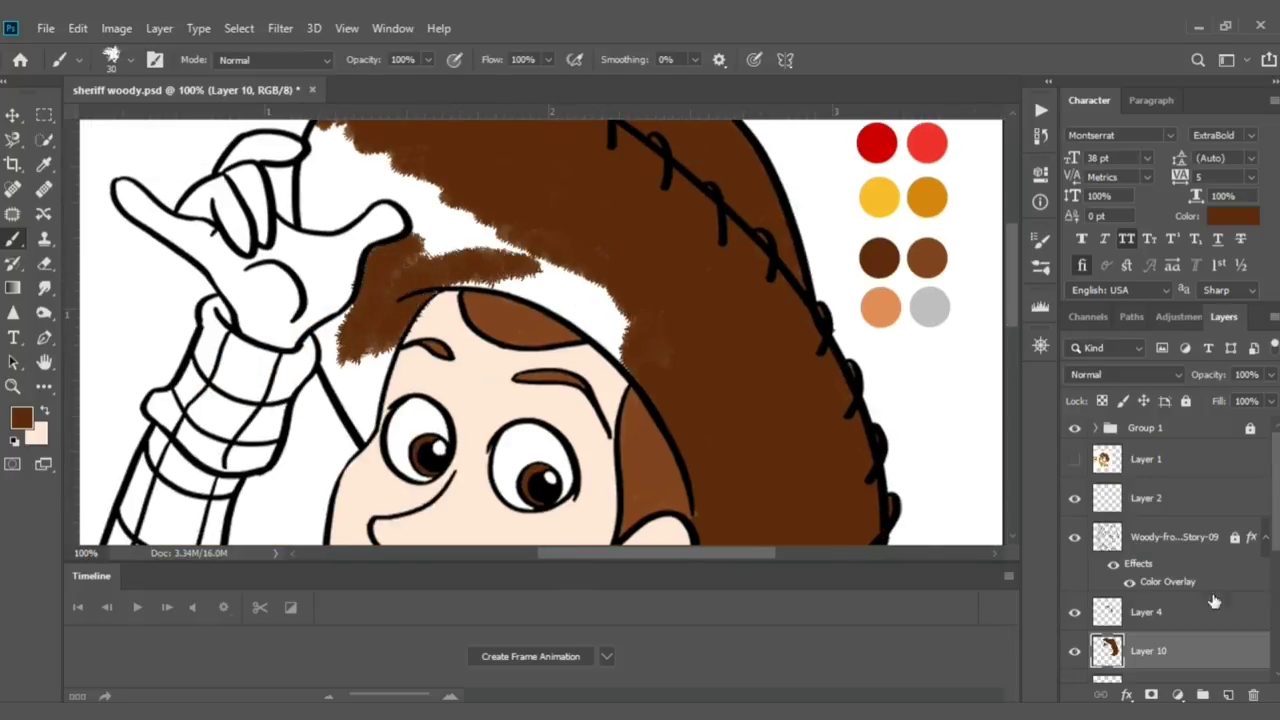
{"action": "scroll", "coordinate": [1214, 600], "scroll_direction": "down", "scroll_amount": 5}
{"action": "scroll", "coordinate": [1214, 650], "scroll_direction": "down", "scroll_amount": 1}
Step: Place the hat layer just above Background and fill the white gaps around the brim
{"action": "left_click_drag", "start_coordinate": [1150, 547], "coordinate": [1128, 614]}
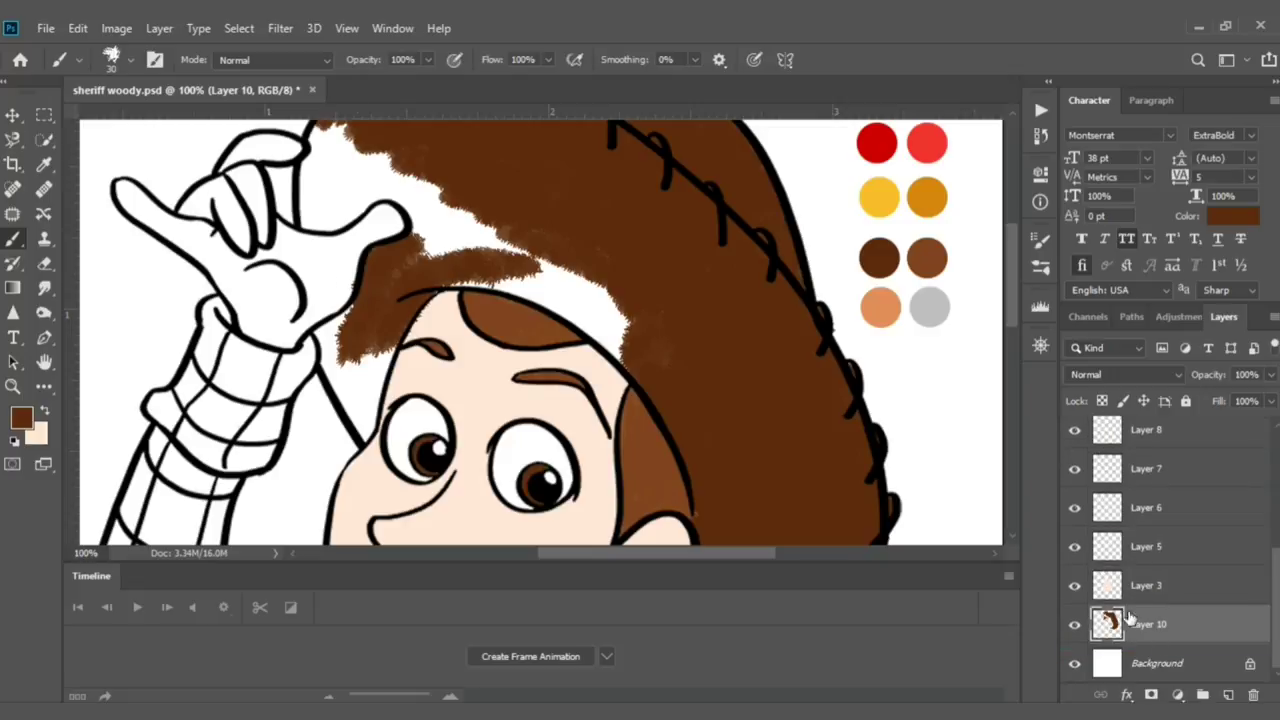
{"action": "mouse_move", "coordinate": [398, 292]}
{"action": "left_mouse_down"}
{"action": "mouse_move", "coordinate": [408, 306]}
{"action": "mouse_move", "coordinate": [466, 266]}
{"action": "mouse_move", "coordinate": [520, 287]}
{"action": "mouse_move", "coordinate": [451, 271]}
{"action": "mouse_move", "coordinate": [591, 314]}
{"action": "mouse_move", "coordinate": [760, 323]}
{"action": "left_mouse_up"}
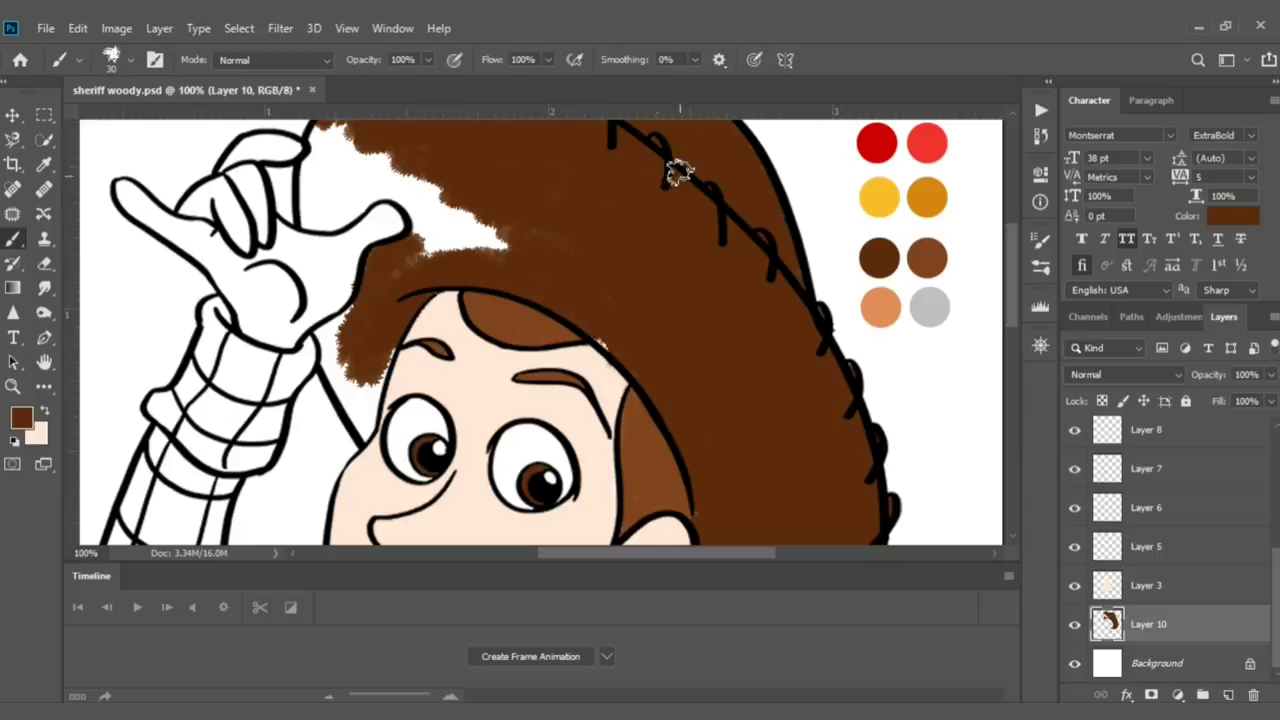
{"action": "key", "text": "bracketleft"}
{"action": "key", "text": "bracketleft"}
{"action": "key", "text": "bracketleft"}
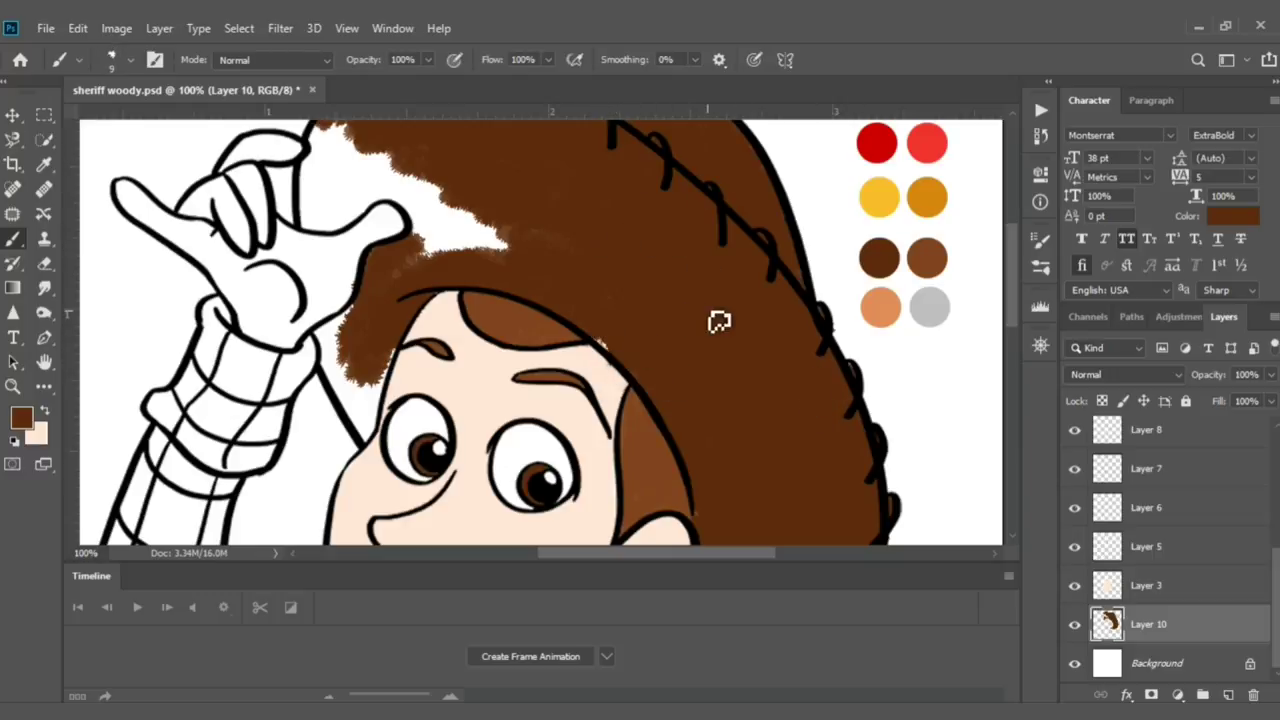
{"action": "mouse_move", "coordinate": [703, 289]}
{"action": "left_mouse_down"}
{"action": "mouse_move", "coordinate": [455, 240]}
{"action": "mouse_move", "coordinate": [600, 308]}
{"action": "left_mouse_up"}
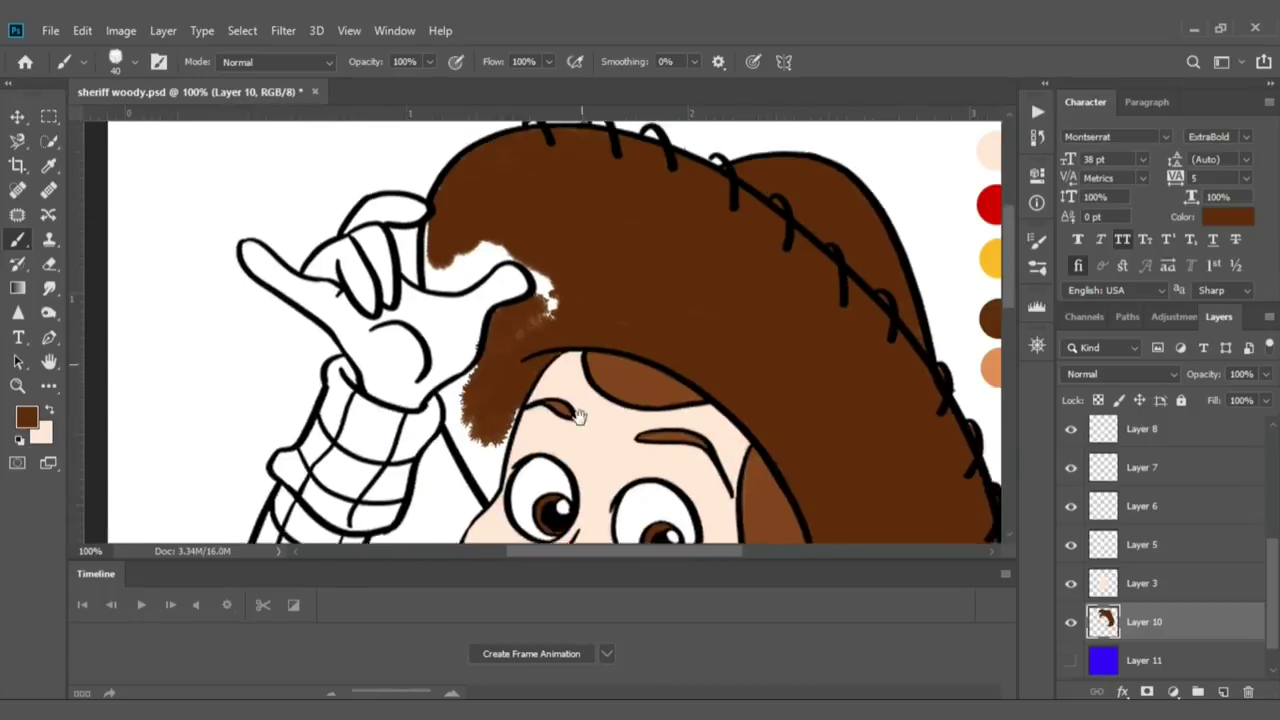
{"action": "left_click_drag", "start_coordinate": [495, 201], "coordinate": [456, 206]}
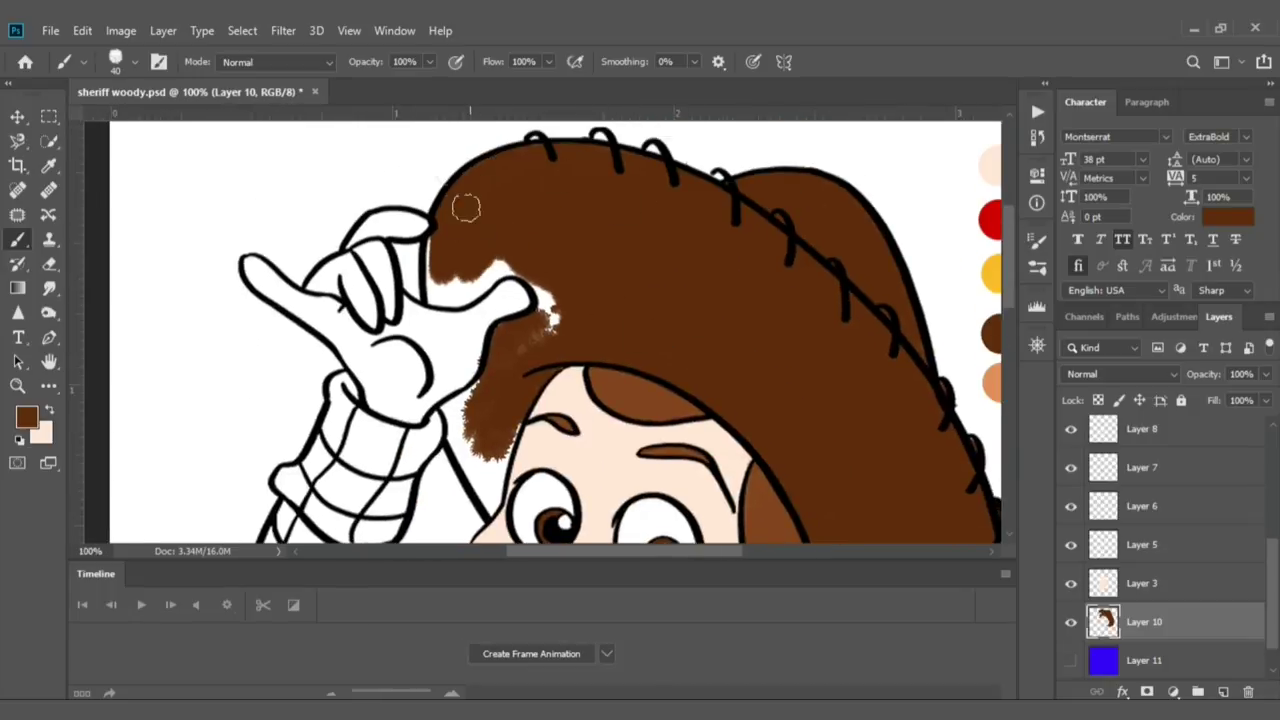
{"action": "mouse_move", "coordinate": [439, 249]}
{"action": "left_mouse_down"}
{"action": "mouse_move", "coordinate": [445, 297]}
{"action": "mouse_move", "coordinate": [519, 276]}
{"action": "mouse_move", "coordinate": [537, 348]}
{"action": "mouse_move", "coordinate": [481, 404]}
{"action": "left_mouse_up"}
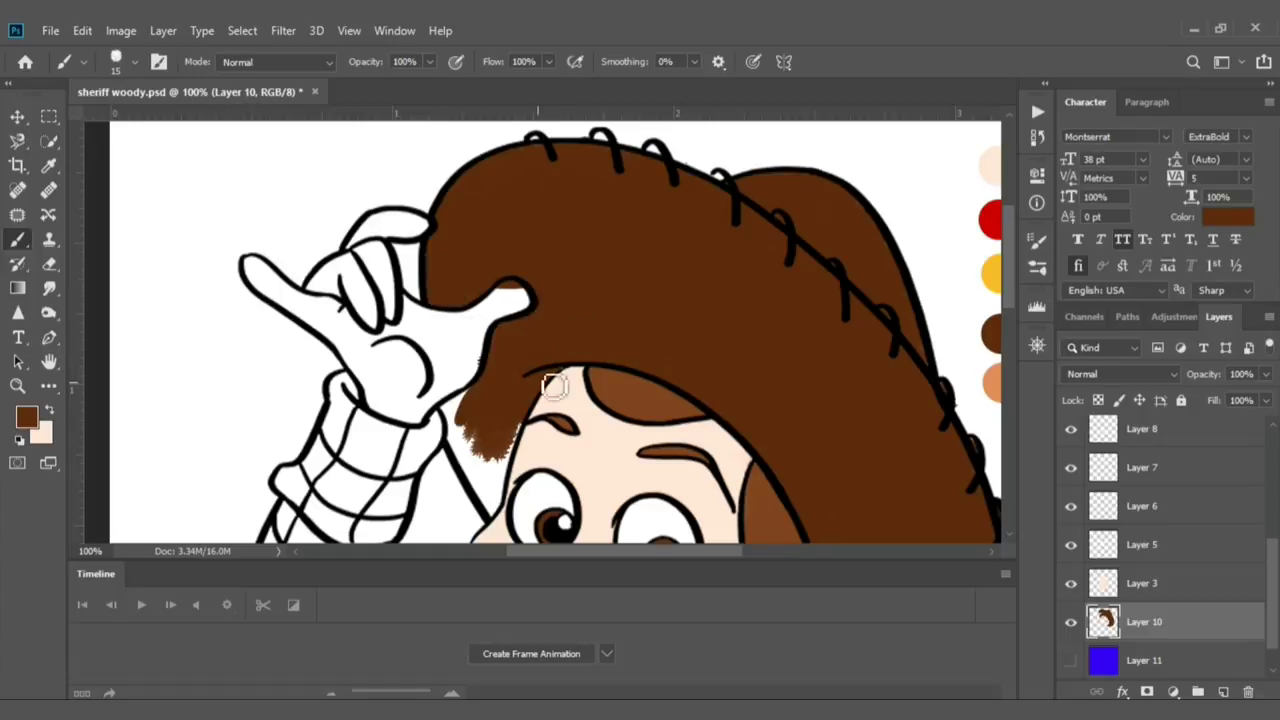
{"action": "mouse_move", "coordinate": [554, 386]}
{"action": "left_mouse_down"}
{"action": "mouse_move", "coordinate": [520, 423]}
{"action": "mouse_move", "coordinate": [471, 410]}
{"action": "mouse_move", "coordinate": [463, 449]}
{"action": "mouse_move", "coordinate": [490, 505]}
{"action": "mouse_move", "coordinate": [490, 491]}
{"action": "left_mouse_up"}
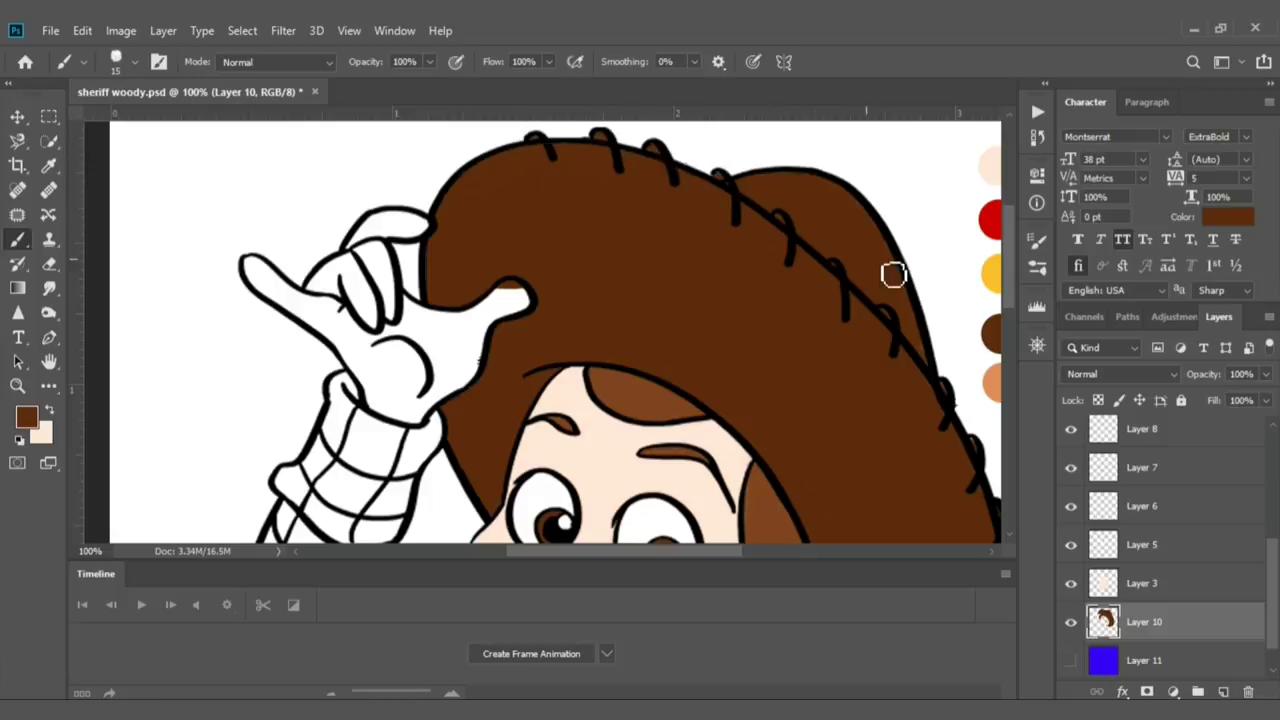
{"action": "scroll", "coordinate": [790, 442], "scroll_direction": "down", "scroll_amount": 5}
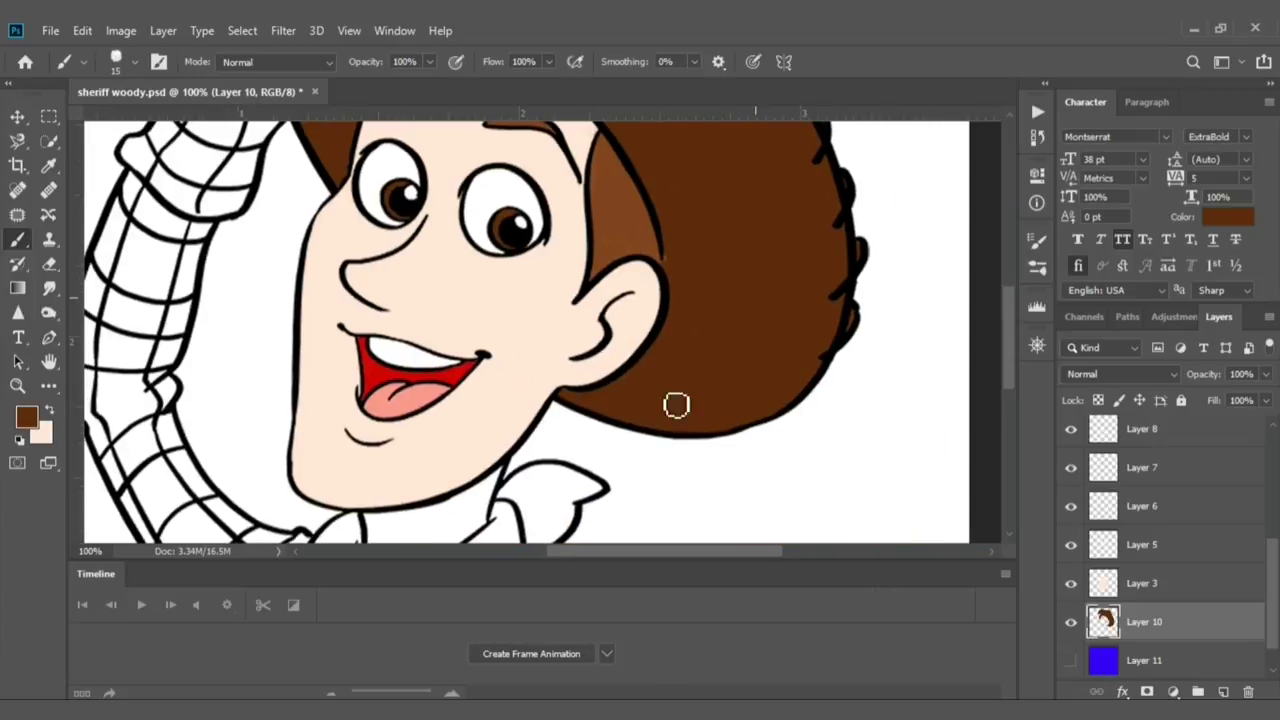
{"action": "scroll", "coordinate": [676, 404], "scroll_direction": "down", "scroll_amount": 3}
{"action": "scroll", "coordinate": [676, 404], "scroll_direction": "down", "scroll_amount": 2}
{"action": "scroll", "coordinate": [676, 404], "scroll_direction": "down", "scroll_amount": 2}
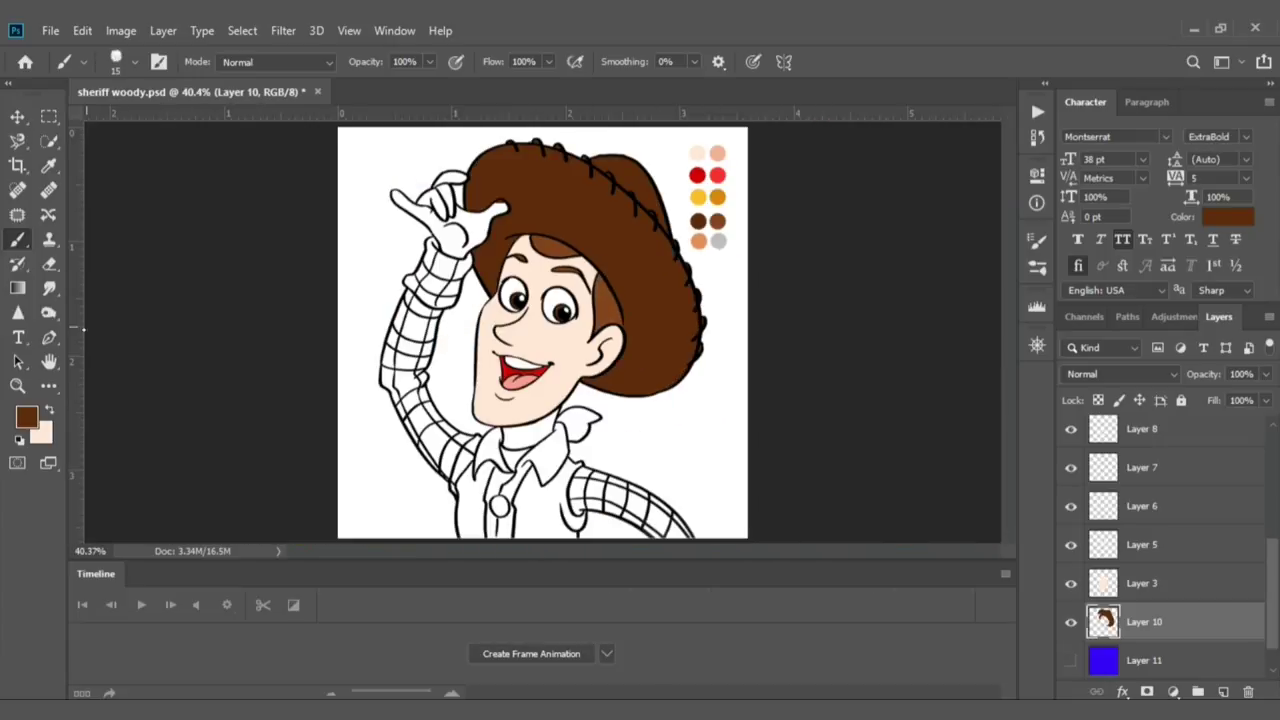
Step: Sample the light peach swatch and add a new layer beneath Layer 10
{"action": "key", "text": "i"}
{"action": "left_click", "coordinate": [708, 150]}
{"action": "left_click", "coordinate": [1223, 691]}
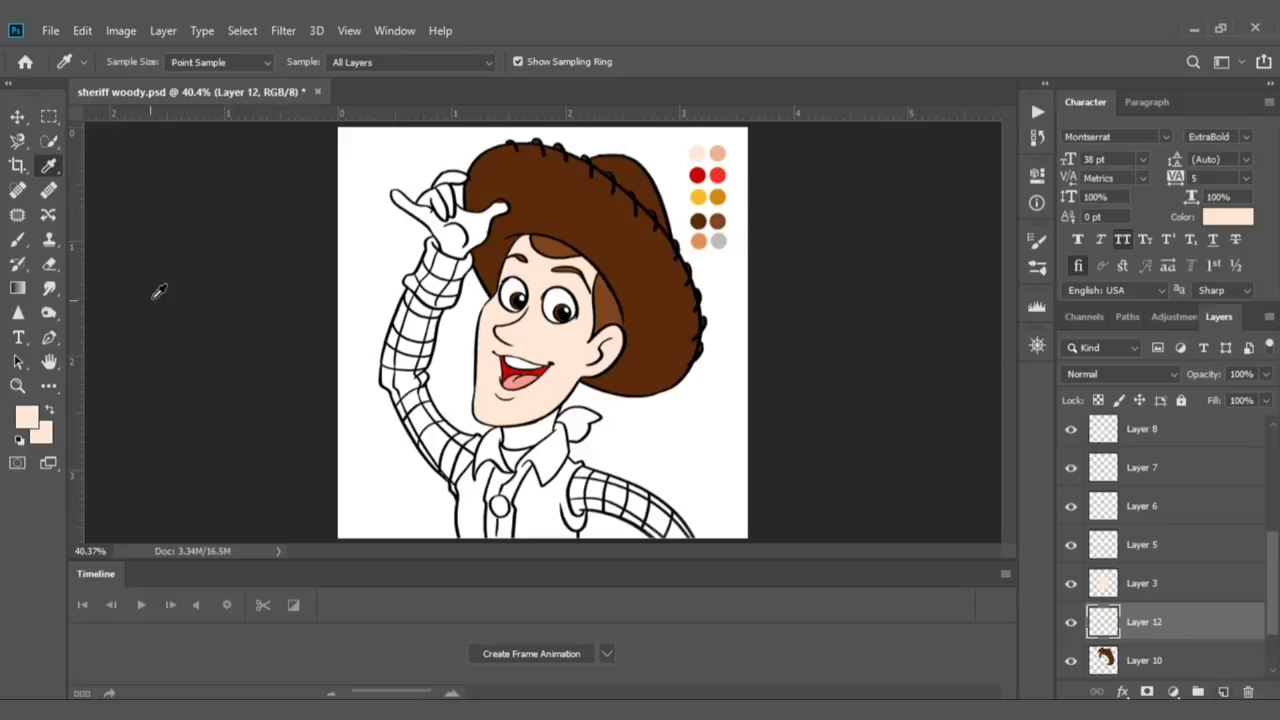
{"action": "key", "text": "b"}
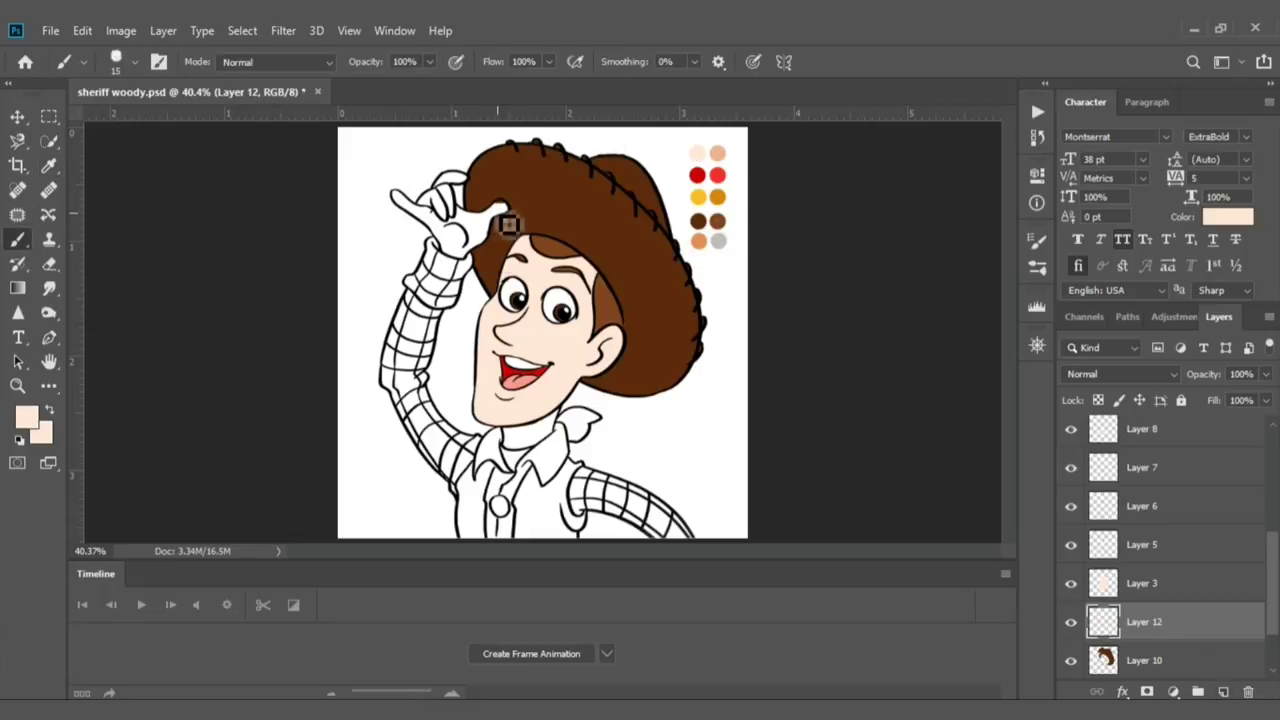
{"action": "left_click_drag", "start_coordinate": [1168, 671], "coordinate": [1168, 675]}
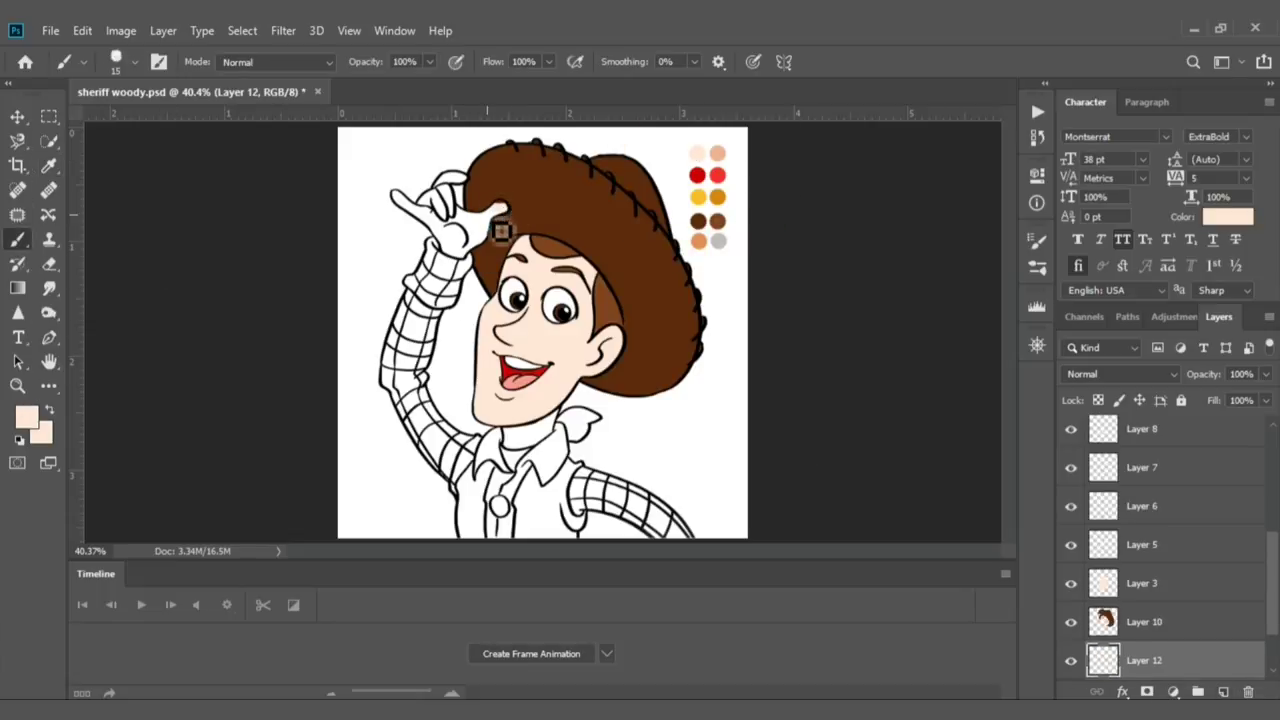
{"action": "key", "text": "ctrl+1"}
{"action": "left_click", "coordinate": [1143, 621]}
Step: Paint peach over the raised hand's knuckles, fingers, thumb and palm
{"action": "key", "text": "e"}
{"action": "scroll", "coordinate": [492, 300], "scroll_direction": "up", "scroll_amount": 3}
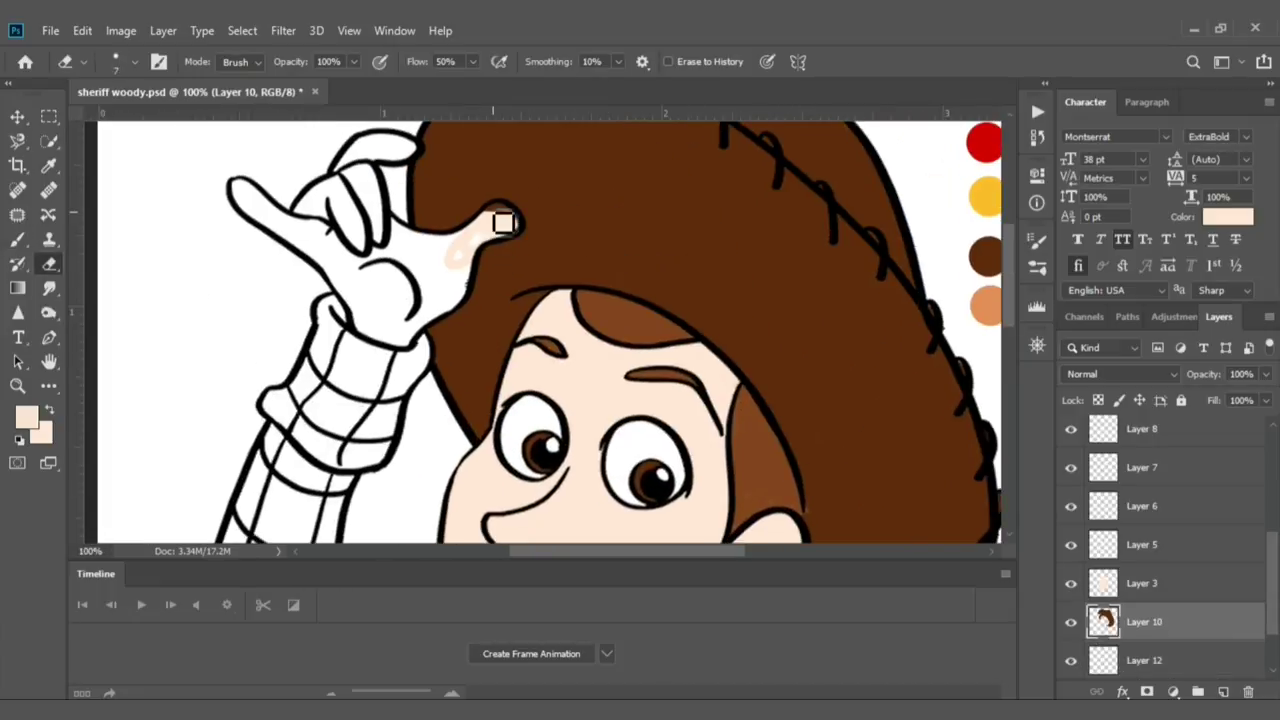
{"action": "key", "text": "b"}
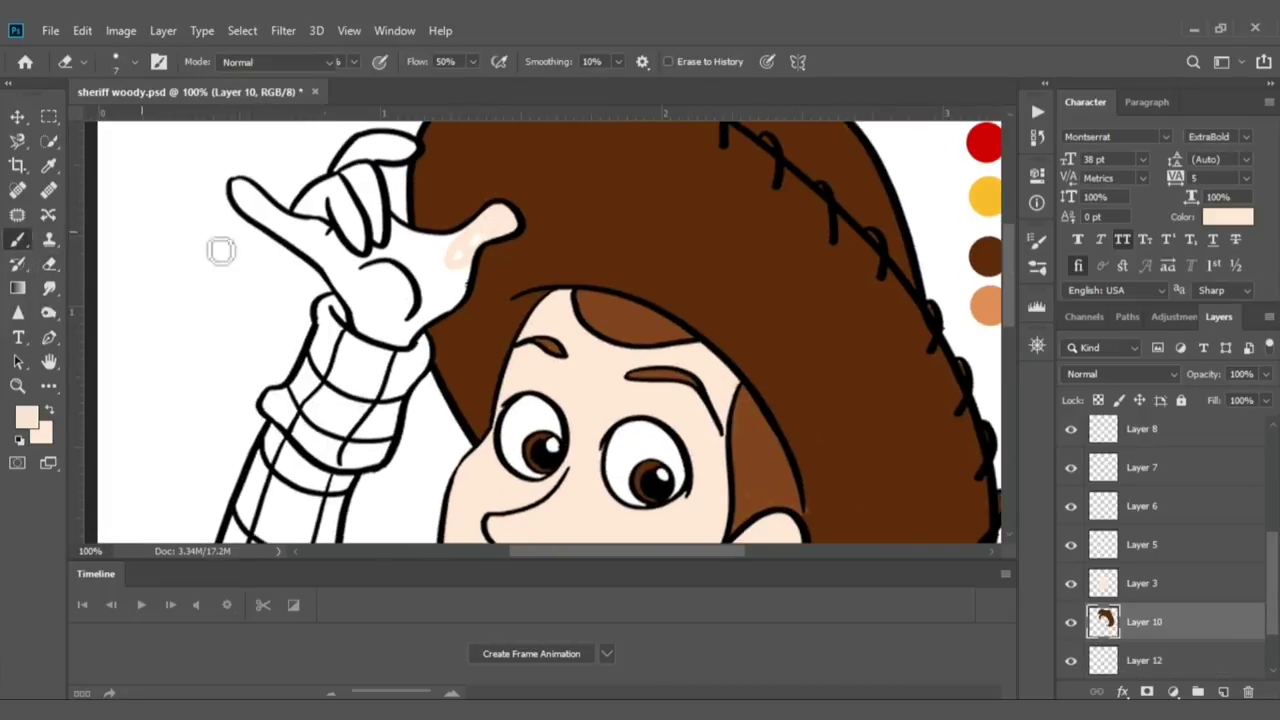
{"action": "left_click_drag", "start_coordinate": [355, 260], "coordinate": [405, 295]}
{"action": "mouse_move", "coordinate": [345, 210]}
{"action": "left_mouse_down"}
{"action": "mouse_move", "coordinate": [355, 240]}
{"action": "mouse_move", "coordinate": [323, 205]}
{"action": "mouse_move", "coordinate": [345, 222]}
{"action": "mouse_move", "coordinate": [390, 150]}
{"action": "mouse_move", "coordinate": [395, 170]}
{"action": "left_mouse_up"}
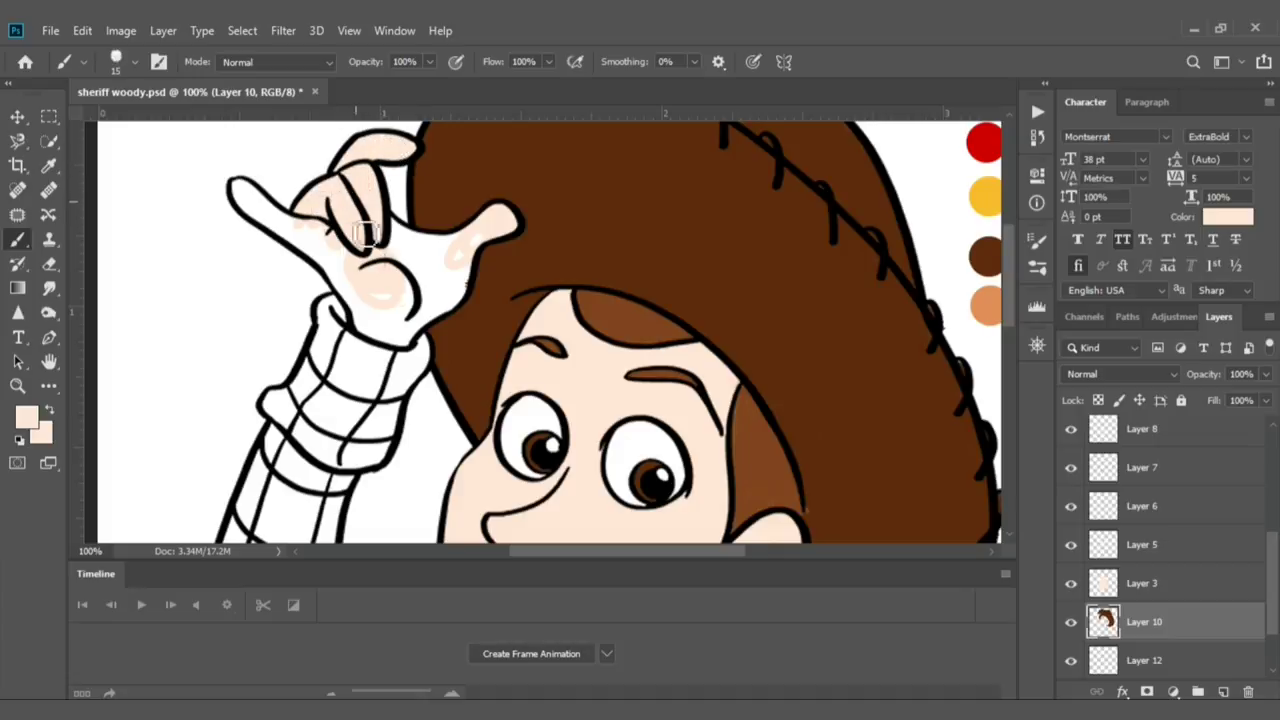
{"action": "mouse_move", "coordinate": [365, 234]}
{"action": "left_mouse_down"}
{"action": "mouse_move", "coordinate": [445, 265]}
{"action": "mouse_move", "coordinate": [466, 291]}
{"action": "mouse_move", "coordinate": [409, 323]}
{"action": "mouse_move", "coordinate": [423, 276]}
{"action": "mouse_move", "coordinate": [366, 310]}
{"action": "mouse_move", "coordinate": [410, 335]}
{"action": "mouse_move", "coordinate": [357, 303]}
{"action": "mouse_move", "coordinate": [320, 240]}
{"action": "mouse_move", "coordinate": [250, 196]}
{"action": "mouse_move", "coordinate": [276, 211]}
{"action": "left_mouse_up"}
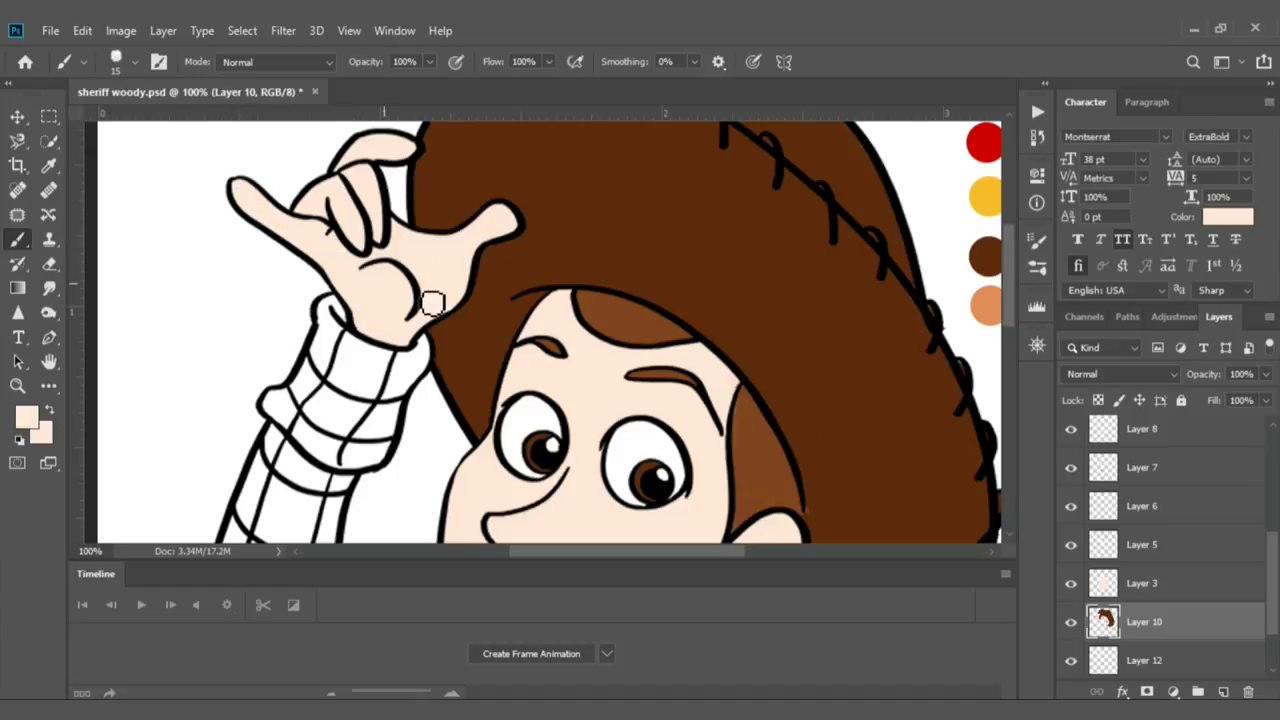
{"action": "scroll", "coordinate": [429, 291], "scroll_direction": "down", "scroll_amount": 5}
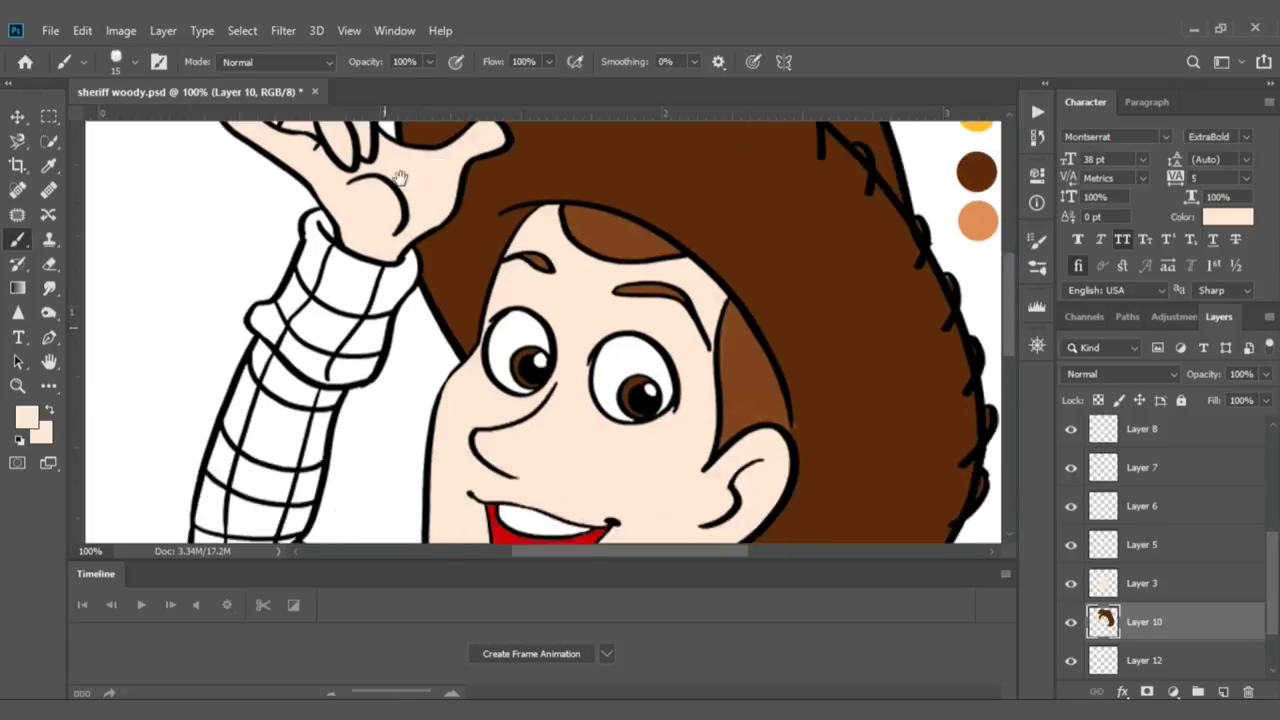
{"action": "scroll", "coordinate": [429, 291], "scroll_direction": "down", "scroll_amount": 5}
{"action": "key", "text": "ctrl+shift+alt+n"}
Step: Fill Woody's neck under the chin with peach skin tone and add another empty layer
{"action": "mouse_move", "coordinate": [418, 190]}
{"action": "left_mouse_down"}
{"action": "mouse_move", "coordinate": [533, 172]}
{"action": "mouse_move", "coordinate": [473, 200]}
{"action": "left_mouse_up"}
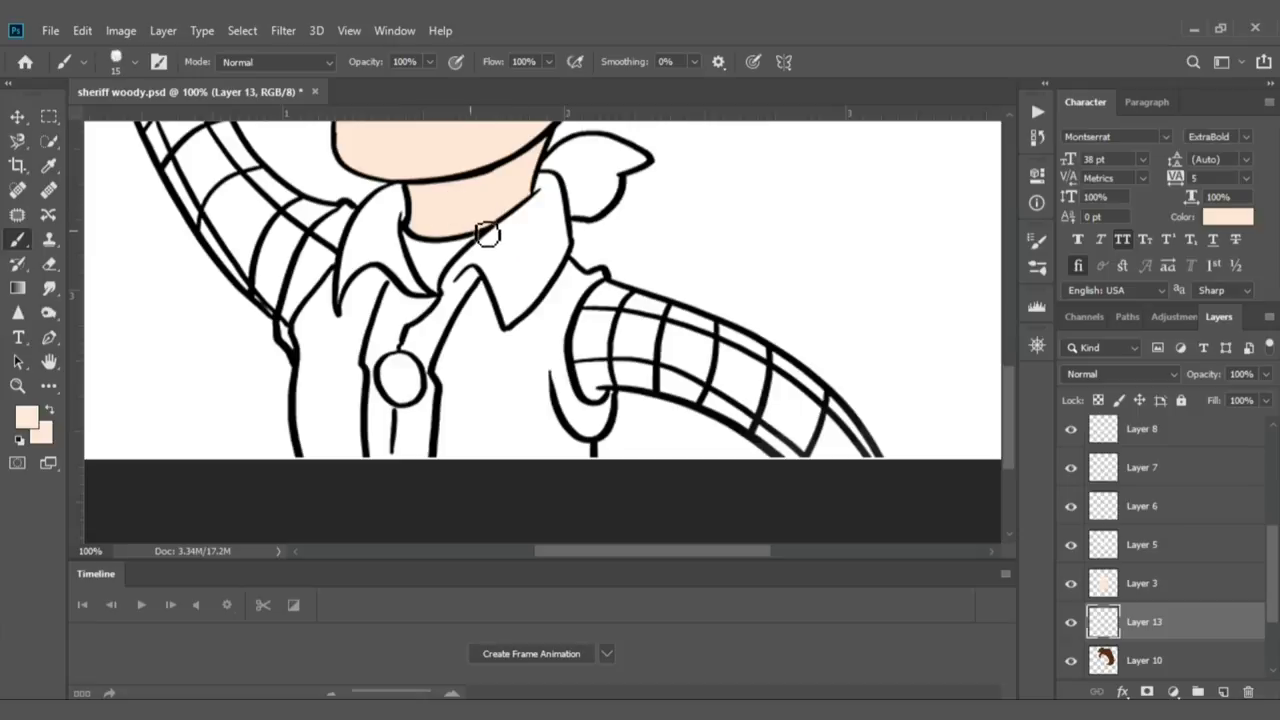
{"action": "key", "text": "ctrl+minus"}
{"action": "key", "text": "ctrl+minus"}
{"action": "key", "text": "ctrl+minus"}
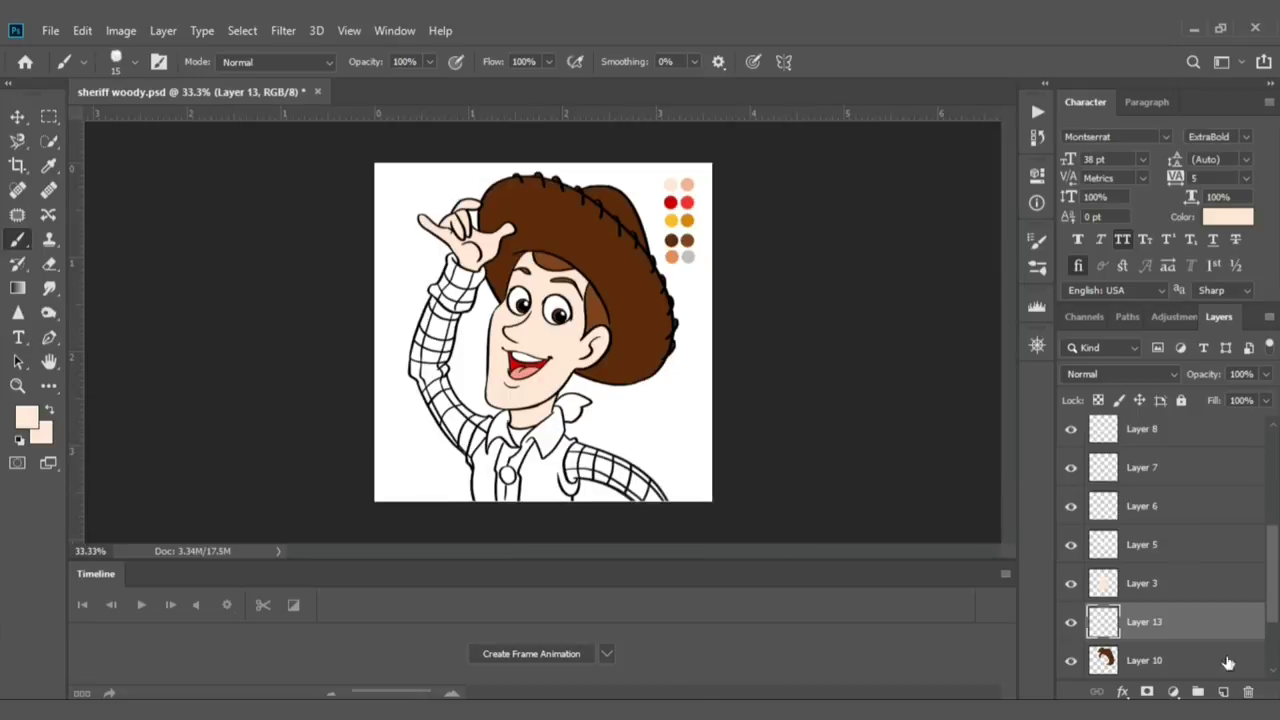
{"action": "left_click", "coordinate": [1223, 691]}
Step: Paint the bandana tip solid red from the red swatch, then sample the yellow swatch
{"action": "key", "text": "i"}
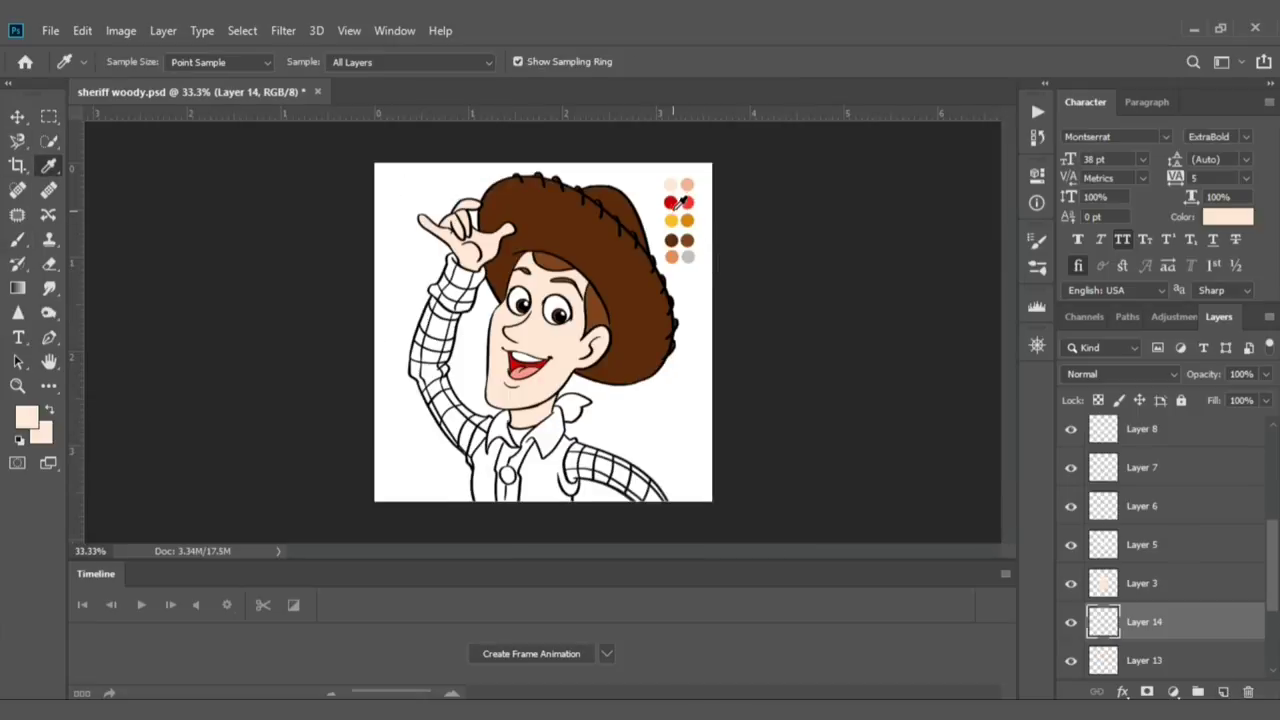
{"action": "left_click", "coordinate": [676, 206]}
{"action": "key", "text": "b"}
{"action": "key", "text": "ctrl+plus"}
{"action": "key", "text": "ctrl+plus"}
{"action": "key", "text": "ctrl+plus"}
{"action": "left_click_drag", "start_coordinate": [583, 527], "coordinate": [535, 262]}
{"action": "mouse_move", "coordinate": [558, 252]}
{"action": "left_mouse_down"}
{"action": "mouse_move", "coordinate": [530, 265]}
{"action": "mouse_move", "coordinate": [553, 246]}
{"action": "mouse_move", "coordinate": [586, 251]}
{"action": "mouse_move", "coordinate": [535, 270]}
{"action": "mouse_move", "coordinate": [560, 292]}
{"action": "left_mouse_up"}
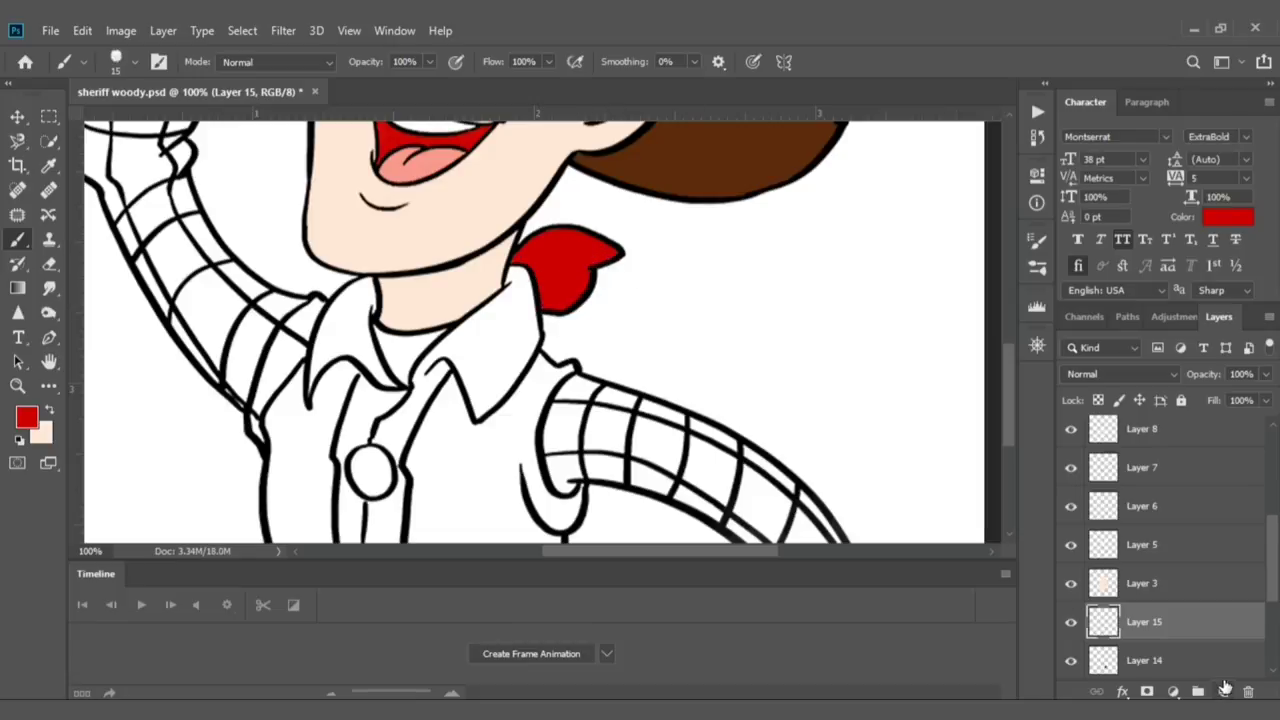
{"action": "key", "text": "ctrl+0"}
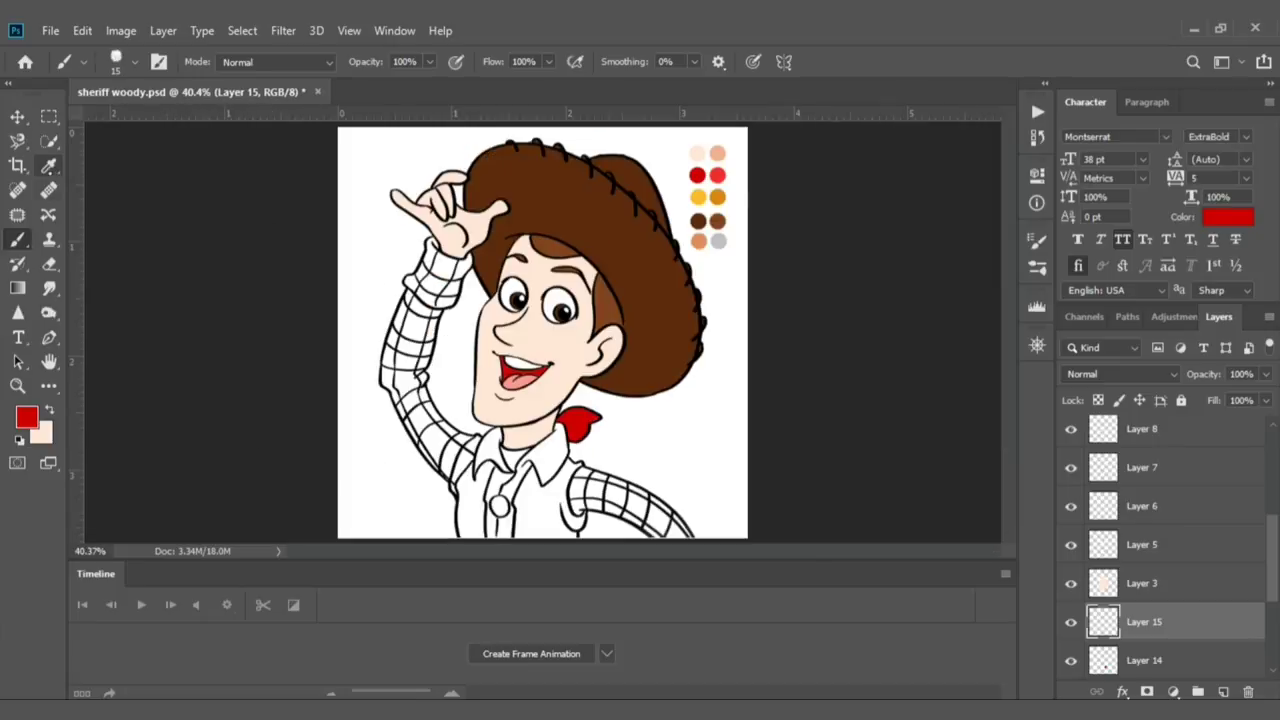
{"action": "key", "text": "i"}
{"action": "left_click", "coordinate": [697, 197]}
Step: Paint both of Woody's checked sleeves yellow, from the raised wrist to the other shoulder
{"action": "key", "text": "b"}
{"action": "scroll", "coordinate": [430, 250], "scroll_direction": "up", "scroll_amount": 3}
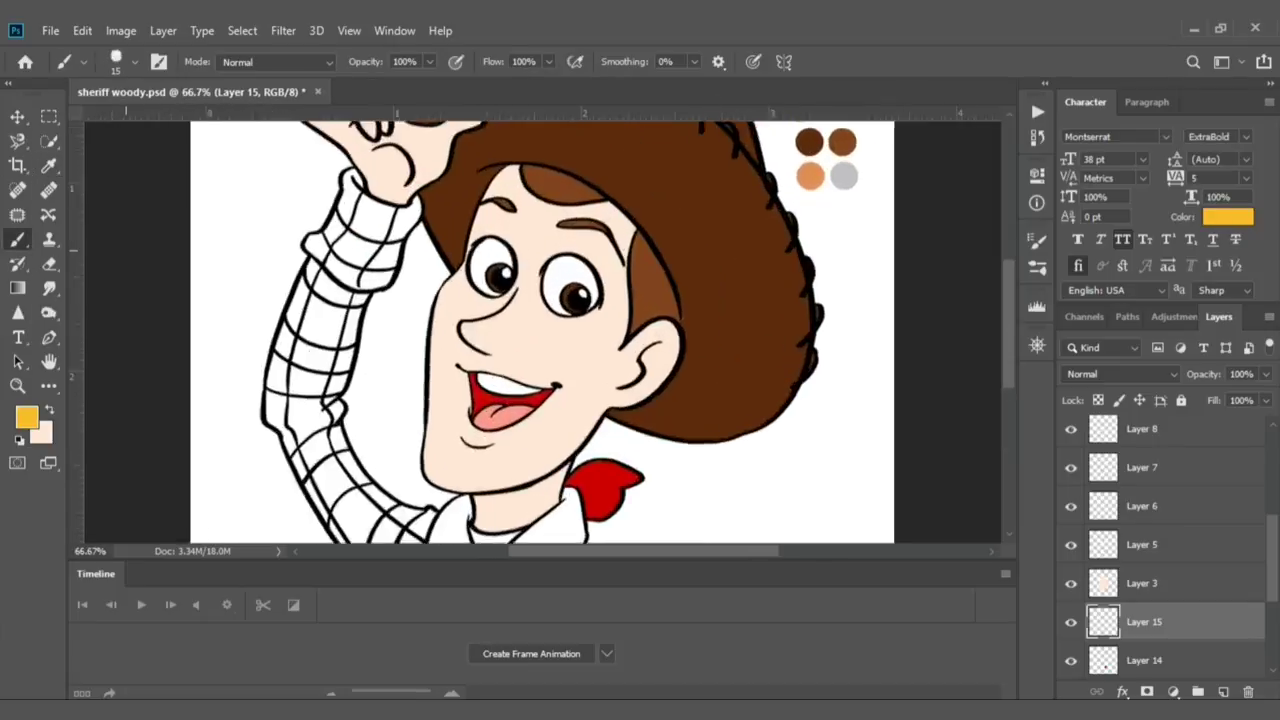
{"action": "mouse_move", "coordinate": [432, 210]}
{"action": "left_mouse_down"}
{"action": "mouse_move", "coordinate": [429, 320]}
{"action": "mouse_move", "coordinate": [445, 258]}
{"action": "mouse_move", "coordinate": [471, 271]}
{"action": "mouse_move", "coordinate": [369, 251]}
{"action": "mouse_move", "coordinate": [455, 340]}
{"action": "mouse_move", "coordinate": [510, 280]}
{"action": "mouse_move", "coordinate": [481, 368]}
{"action": "mouse_move", "coordinate": [418, 410]}
{"action": "mouse_move", "coordinate": [414, 285]}
{"action": "mouse_move", "coordinate": [384, 330]}
{"action": "mouse_move", "coordinate": [400, 325]}
{"action": "mouse_move", "coordinate": [395, 460]}
{"action": "left_mouse_up"}
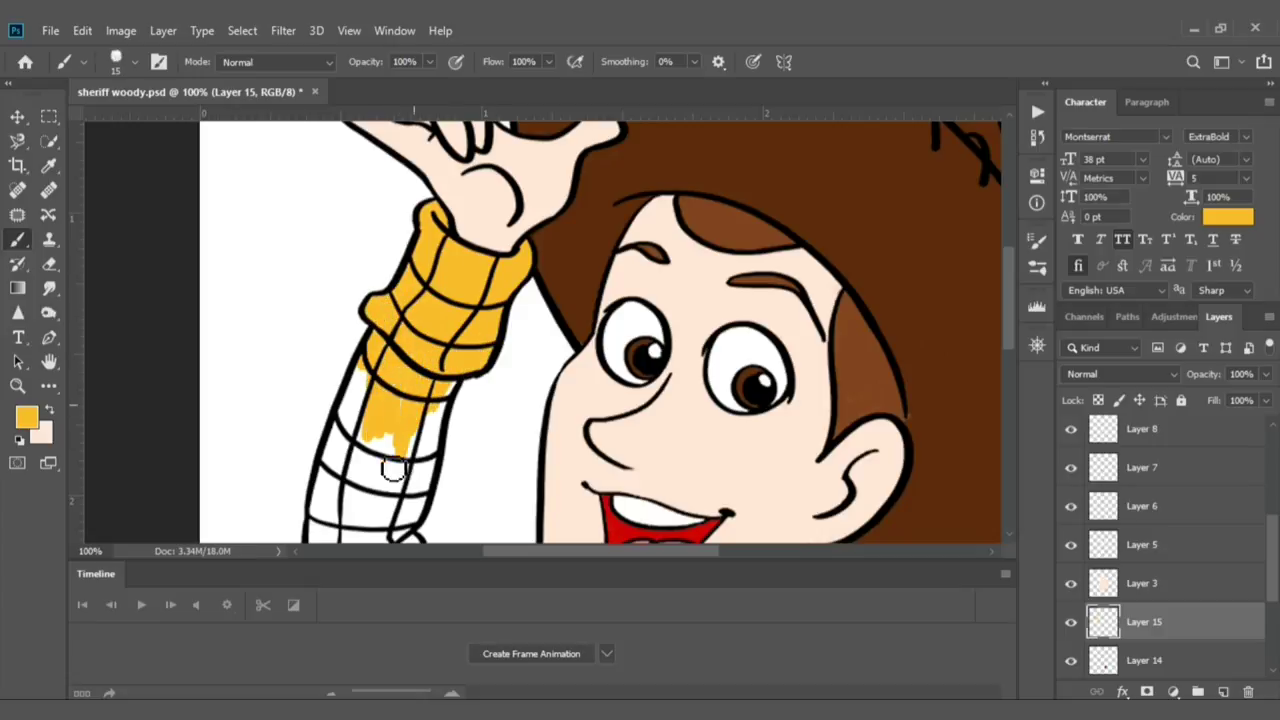
{"action": "left_click_drag", "start_coordinate": [466, 383], "coordinate": [435, 455]}
{"action": "mouse_move", "coordinate": [394, 367]}
{"action": "left_mouse_down"}
{"action": "mouse_move", "coordinate": [350, 450]}
{"action": "mouse_move", "coordinate": [385, 490]}
{"action": "mouse_move", "coordinate": [380, 266]}
{"action": "mouse_move", "coordinate": [340, 345]}
{"action": "mouse_move", "coordinate": [430, 245]}
{"action": "mouse_move", "coordinate": [452, 291]}
{"action": "mouse_move", "coordinate": [412, 358]}
{"action": "mouse_move", "coordinate": [372, 335]}
{"action": "mouse_move", "coordinate": [350, 353]}
{"action": "mouse_move", "coordinate": [400, 460]}
{"action": "mouse_move", "coordinate": [441, 372]}
{"action": "mouse_move", "coordinate": [437, 434]}
{"action": "mouse_move", "coordinate": [423, 434]}
{"action": "mouse_move", "coordinate": [353, 275]}
{"action": "mouse_move", "coordinate": [362, 335]}
{"action": "mouse_move", "coordinate": [446, 437]}
{"action": "mouse_move", "coordinate": [449, 391]}
{"action": "mouse_move", "coordinate": [481, 364]}
{"action": "mouse_move", "coordinate": [430, 385]}
{"action": "mouse_move", "coordinate": [385, 330]}
{"action": "mouse_move", "coordinate": [350, 260]}
{"action": "mouse_move", "coordinate": [387, 232]}
{"action": "mouse_move", "coordinate": [443, 329]}
{"action": "mouse_move", "coordinate": [423, 286]}
{"action": "mouse_move", "coordinate": [452, 313]}
{"action": "mouse_move", "coordinate": [440, 345]}
{"action": "mouse_move", "coordinate": [495, 318]}
{"action": "mouse_move", "coordinate": [484, 360]}
{"action": "left_mouse_up"}
{"action": "left_click_drag", "start_coordinate": [430, 418], "coordinate": [164, 288]}
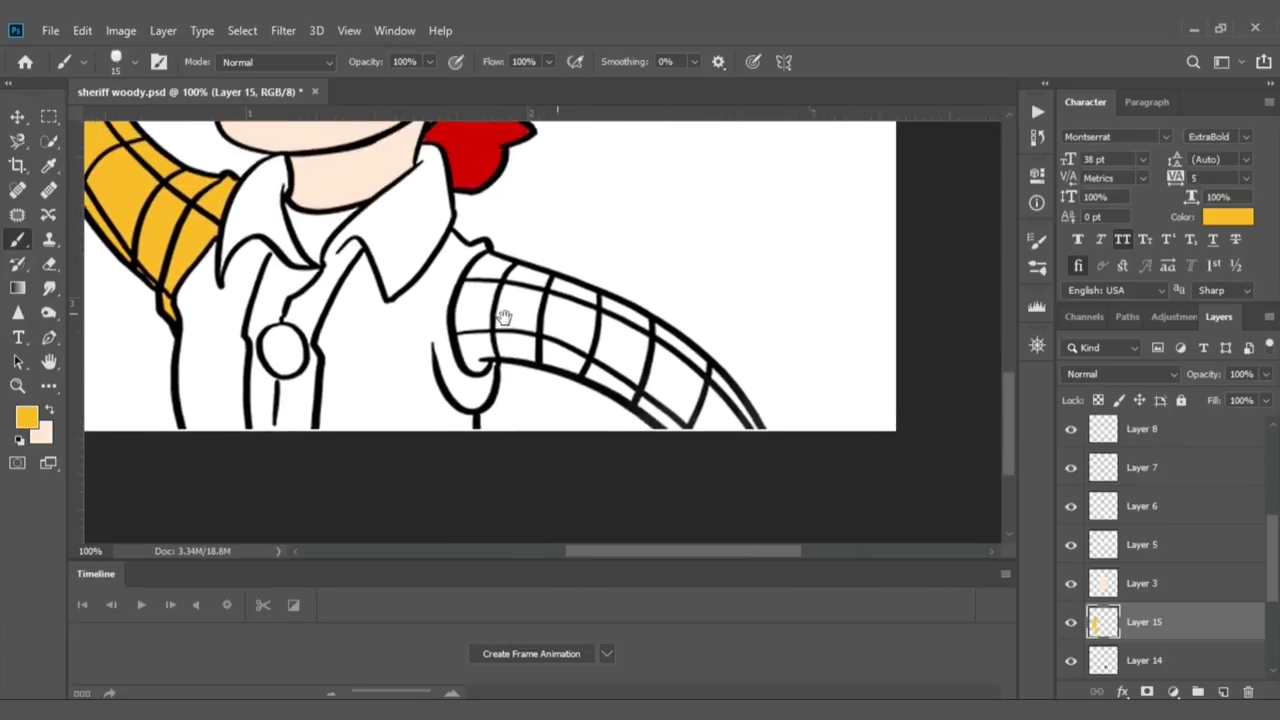
{"action": "mouse_move", "coordinate": [478, 262]}
{"action": "left_mouse_down"}
{"action": "mouse_move", "coordinate": [466, 352]}
{"action": "mouse_move", "coordinate": [480, 372]}
{"action": "mouse_move", "coordinate": [497, 340]}
{"action": "mouse_move", "coordinate": [523, 363]}
{"action": "mouse_move", "coordinate": [563, 349]}
{"action": "mouse_move", "coordinate": [505, 280]}
{"action": "mouse_move", "coordinate": [483, 320]}
{"action": "mouse_move", "coordinate": [504, 272]}
{"action": "mouse_move", "coordinate": [674, 394]}
{"action": "mouse_move", "coordinate": [640, 395]}
{"action": "mouse_move", "coordinate": [583, 367]}
{"action": "mouse_move", "coordinate": [475, 250]}
{"action": "mouse_move", "coordinate": [510, 200]}
{"action": "mouse_move", "coordinate": [580, 245]}
{"action": "mouse_move", "coordinate": [562, 289]}
{"action": "mouse_move", "coordinate": [577, 320]}
{"action": "mouse_move", "coordinate": [614, 311]}
{"action": "mouse_move", "coordinate": [611, 271]}
{"action": "mouse_move", "coordinate": [631, 306]}
{"action": "left_mouse_up"}
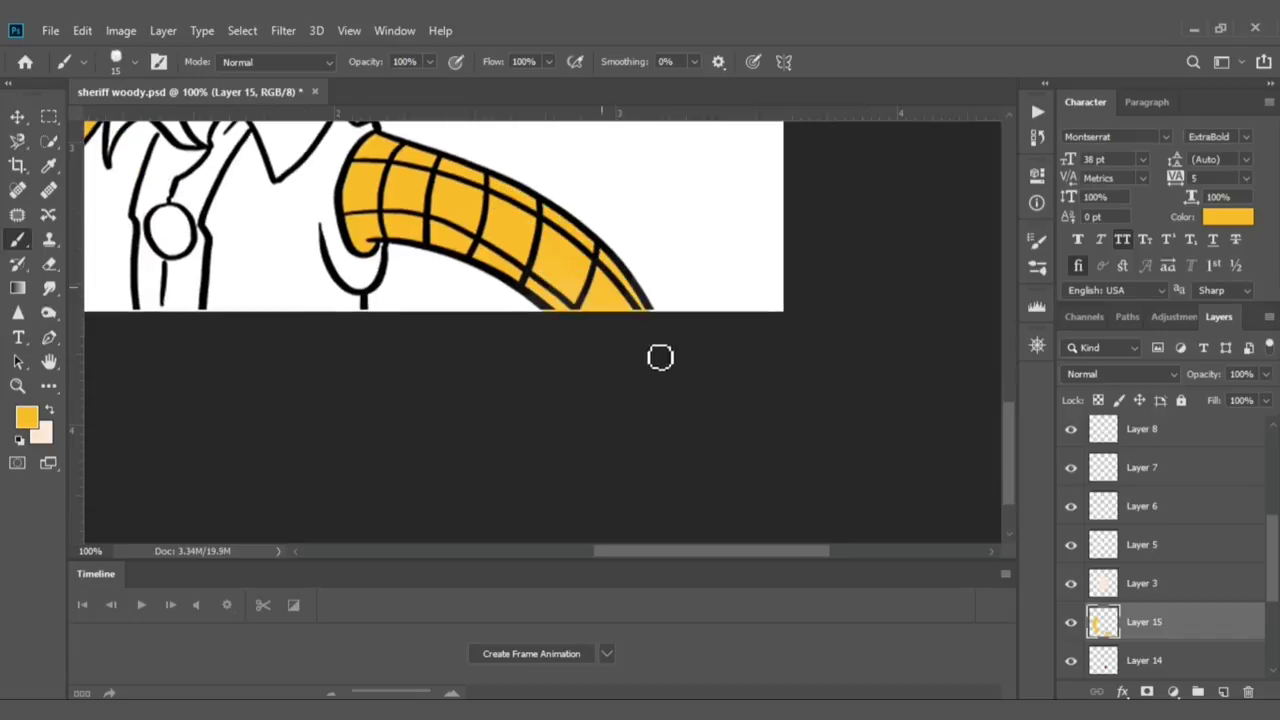
Step: Paint the left collar and the shirt-front strip beside the button yellow
{"action": "key", "text": "ctrl+0"}
{"action": "scroll", "coordinate": [1160, 550], "scroll_direction": "down", "scroll_amount": 4}
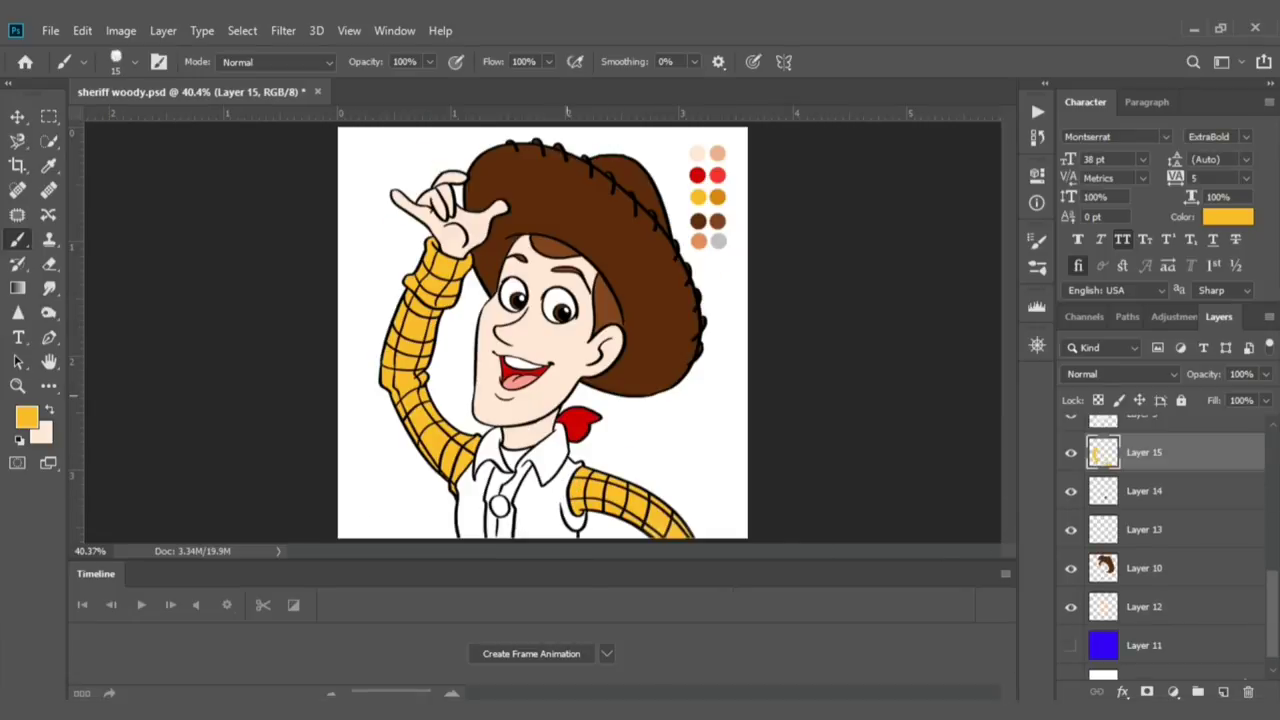
{"action": "key", "text": "ctrl+plus"}
{"action": "key", "text": "ctrl+plus"}
{"action": "scroll", "coordinate": [446, 288], "scroll_direction": "down", "scroll_amount": 2}
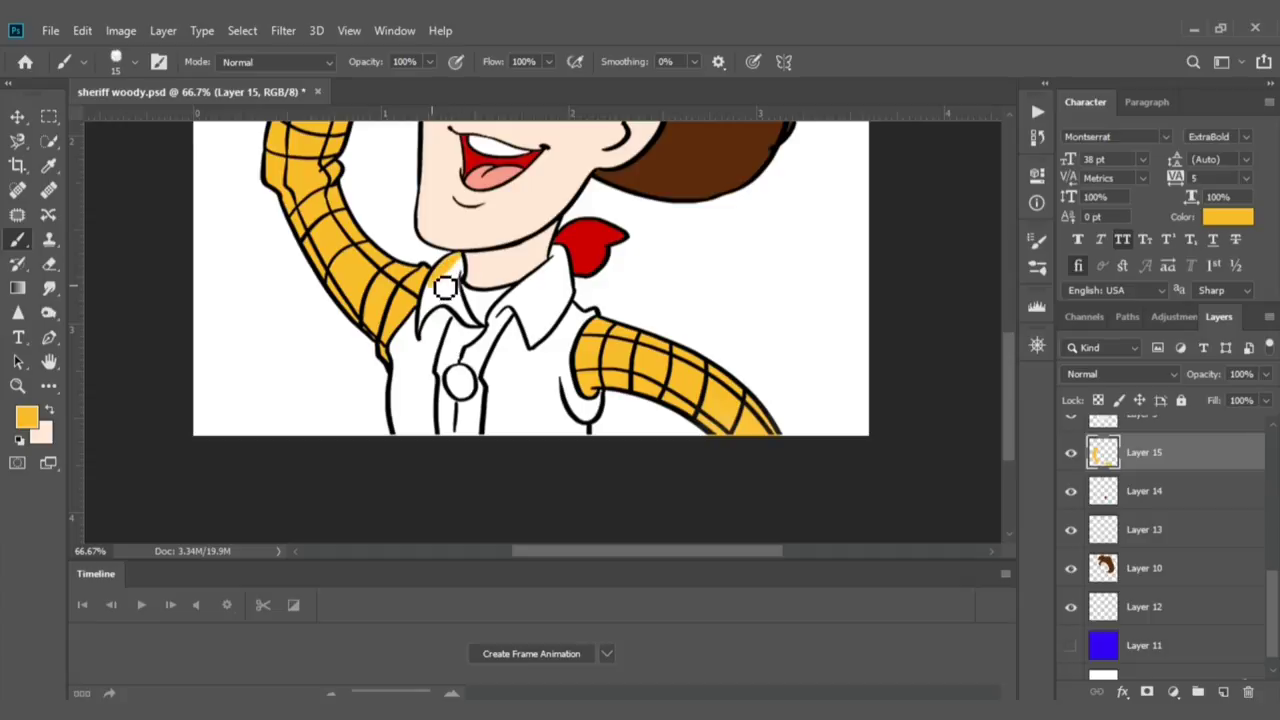
{"action": "mouse_move", "coordinate": [446, 288]}
{"action": "left_mouse_down"}
{"action": "mouse_move", "coordinate": [430, 334]}
{"action": "mouse_move", "coordinate": [465, 287]}
{"action": "left_mouse_up"}
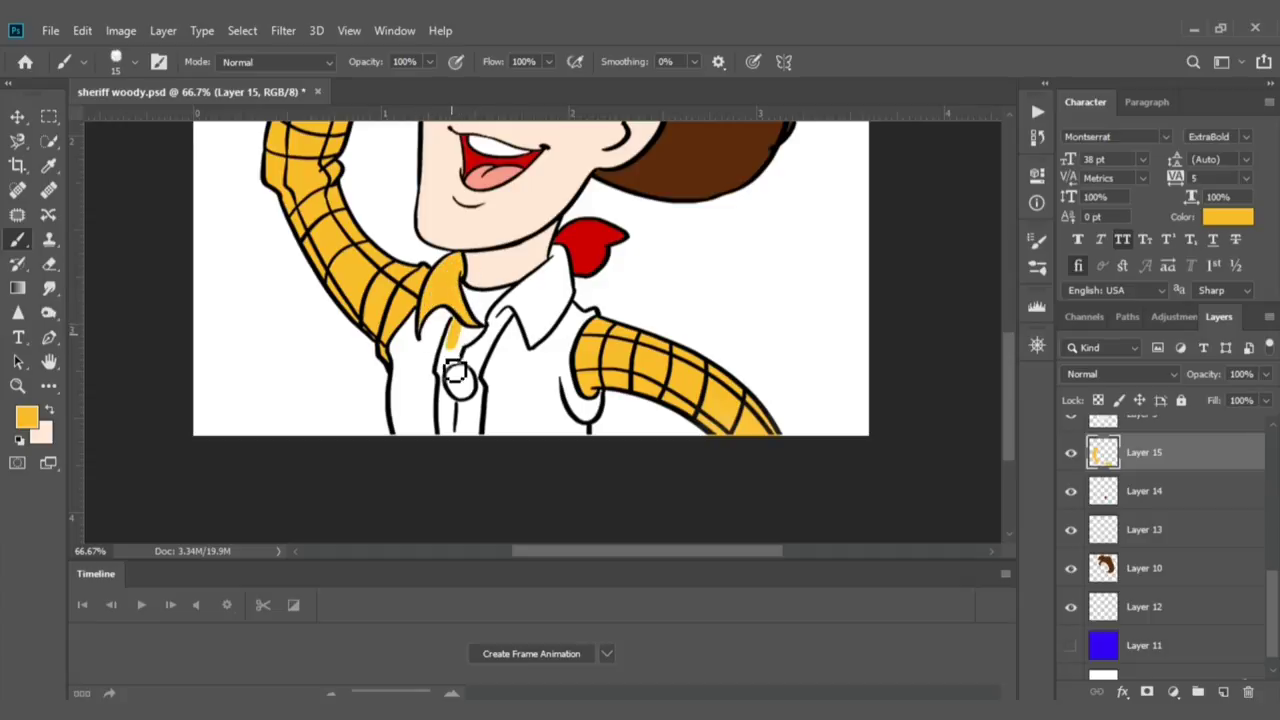
{"action": "left_click_drag", "start_coordinate": [465, 335], "coordinate": [489, 402]}
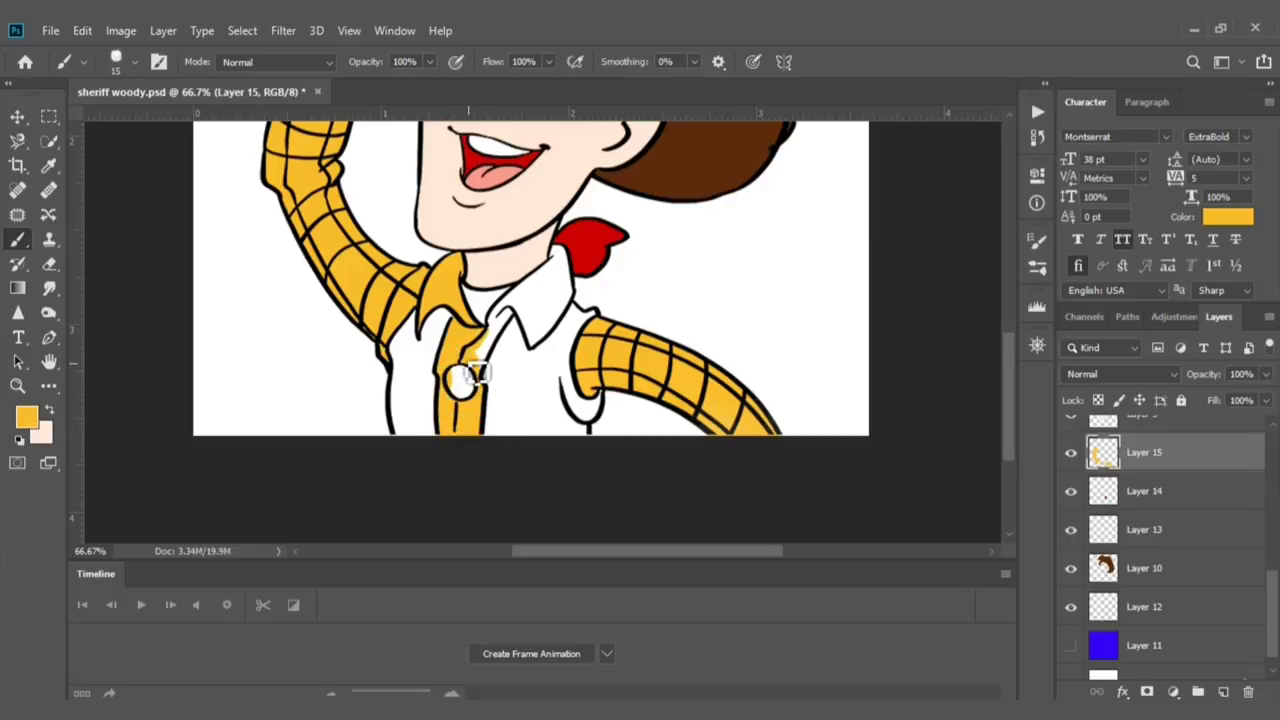
{"action": "mouse_move", "coordinate": [471, 371]}
{"action": "left_mouse_down"}
{"action": "mouse_move", "coordinate": [561, 262]}
{"action": "mouse_move", "coordinate": [586, 286]}
{"action": "mouse_move", "coordinate": [586, 309]}
{"action": "mouse_move", "coordinate": [537, 303]}
{"action": "mouse_move", "coordinate": [538, 316]}
{"action": "mouse_move", "coordinate": [557, 286]}
{"action": "mouse_move", "coordinate": [540, 324]}
{"action": "left_mouse_up"}
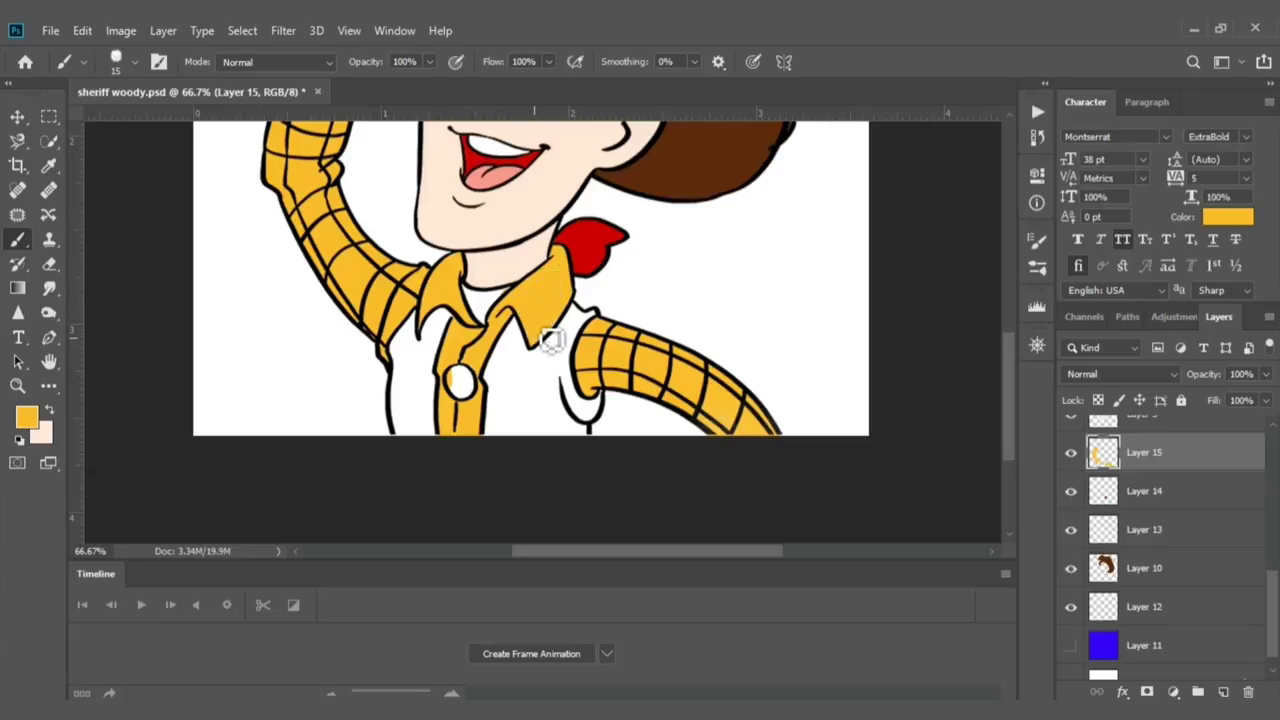
Step: On the bandana's layer, paint red across the neck under the collar
{"action": "key", "text": "v"}
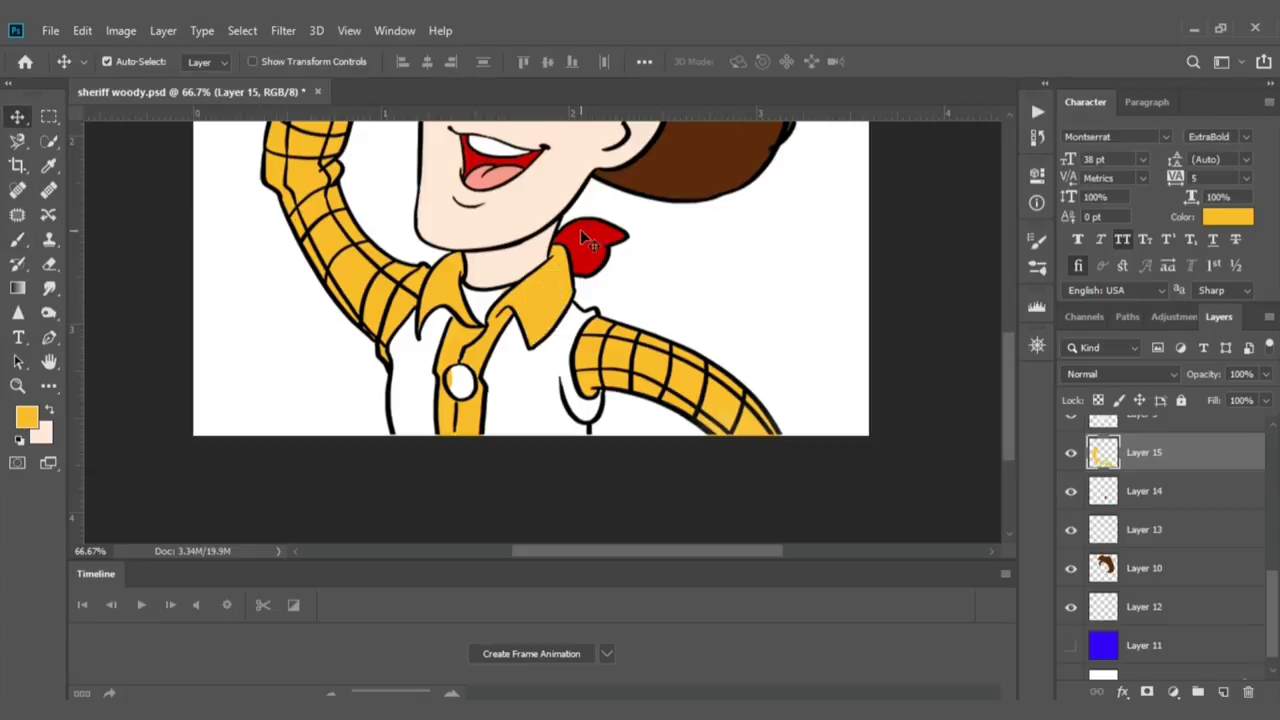
{"action": "key", "text": "alt+bracketleft"}
{"action": "key", "text": "i"}
{"action": "left_click", "coordinate": [598, 238]}
{"action": "key", "text": "b"}
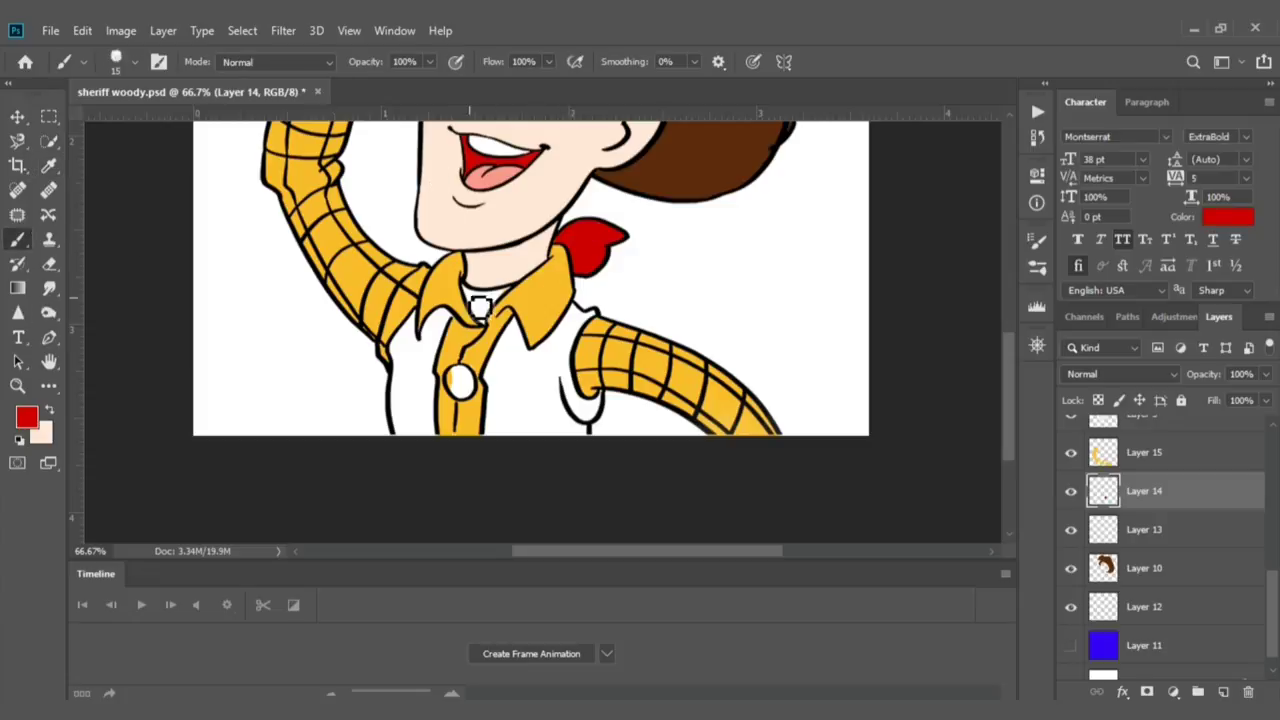
{"action": "mouse_move", "coordinate": [478, 300]}
{"action": "left_mouse_down"}
{"action": "mouse_move", "coordinate": [505, 303]}
{"action": "mouse_move", "coordinate": [483, 310]}
{"action": "left_mouse_up"}
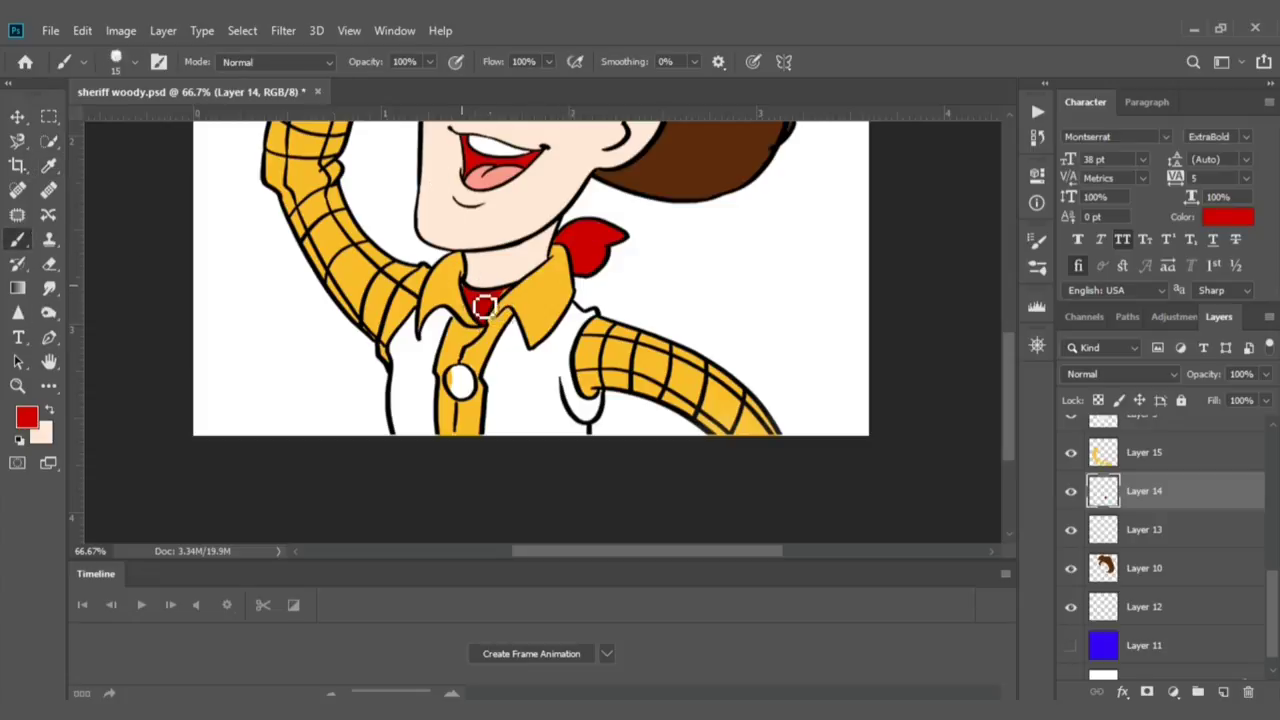
Step: Return to the yellow shirt layer and resample the vest's yellow as paint colour
{"action": "key", "text": "v"}
{"action": "key", "text": "alt+bracketright"}
{"action": "key", "text": "e"}
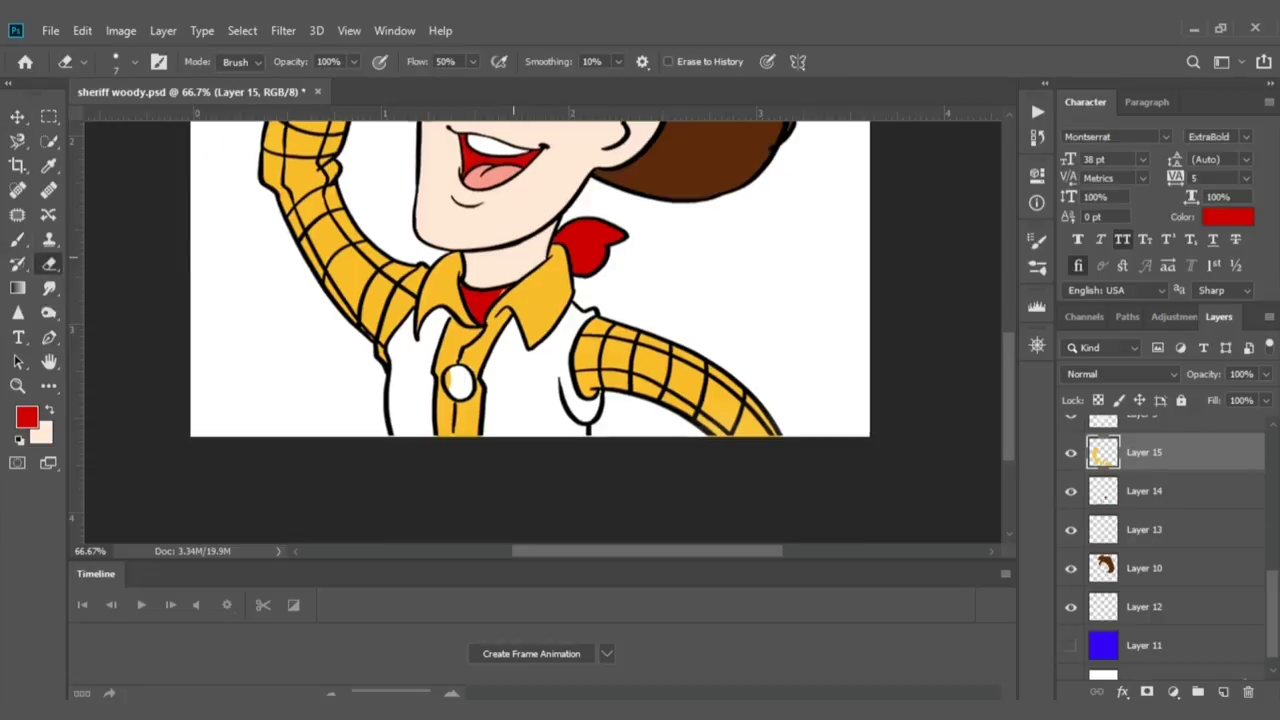
{"action": "scroll", "coordinate": [323, 321], "scroll_direction": "up", "scroll_amount": 3}
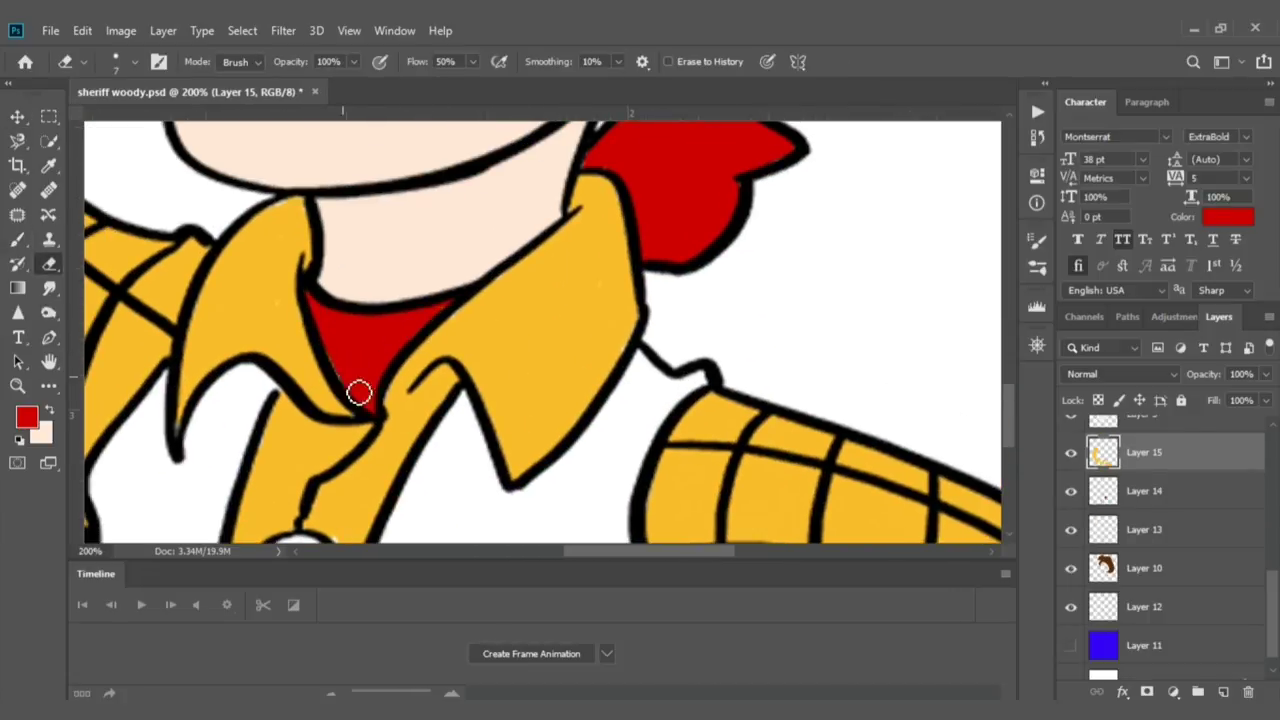
{"action": "key", "text": "b"}
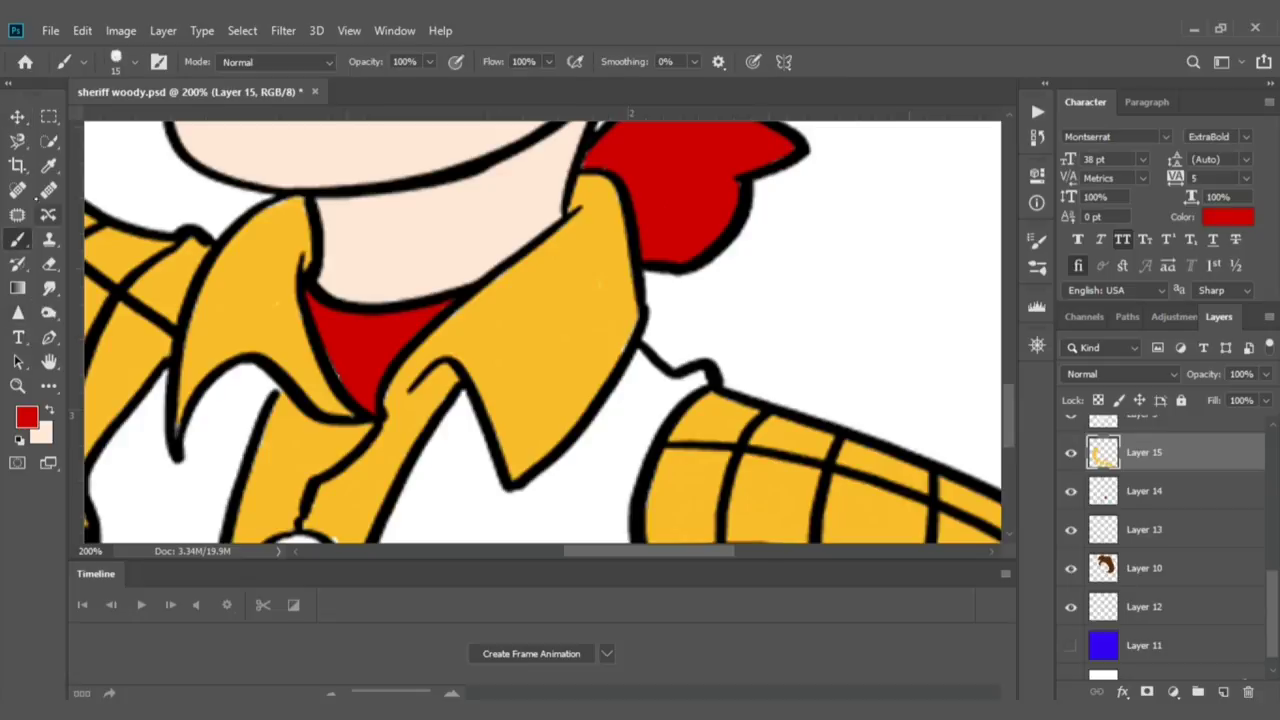
{"action": "left_click", "coordinate": [172, 230], "text": "alt"}
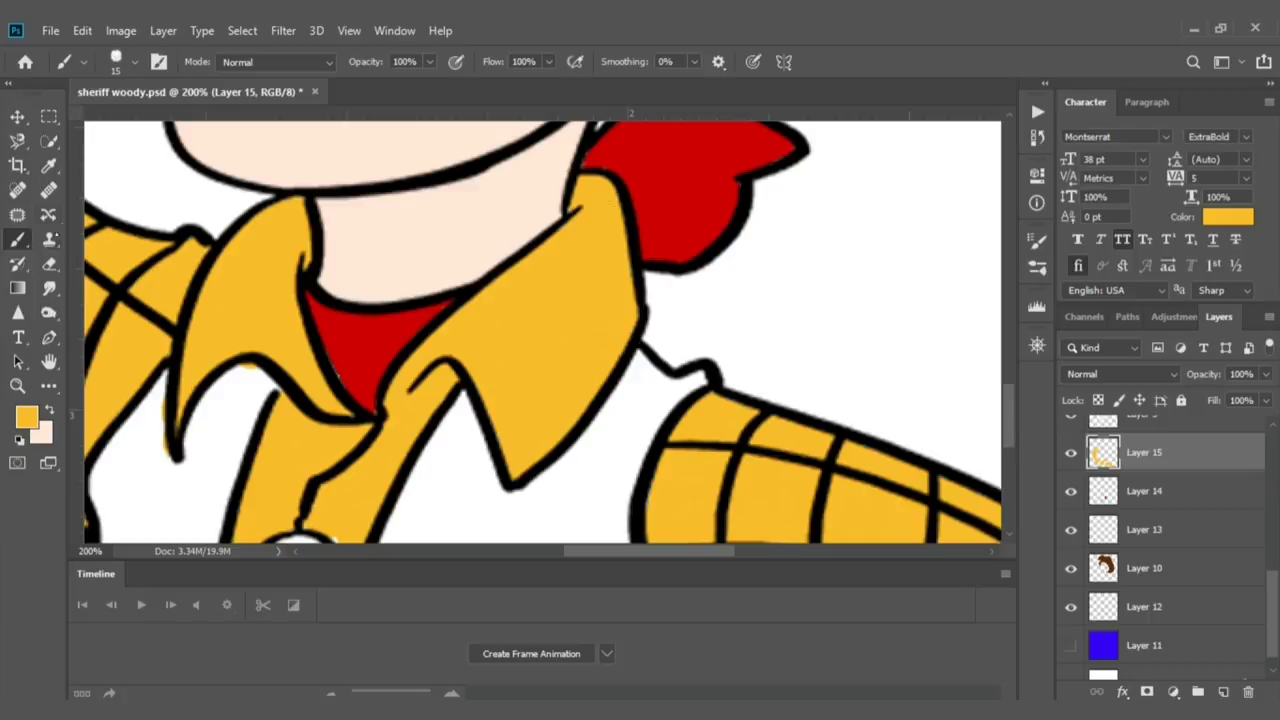
{"action": "scroll", "coordinate": [540, 330], "scroll_direction": "down", "scroll_amount": 5}
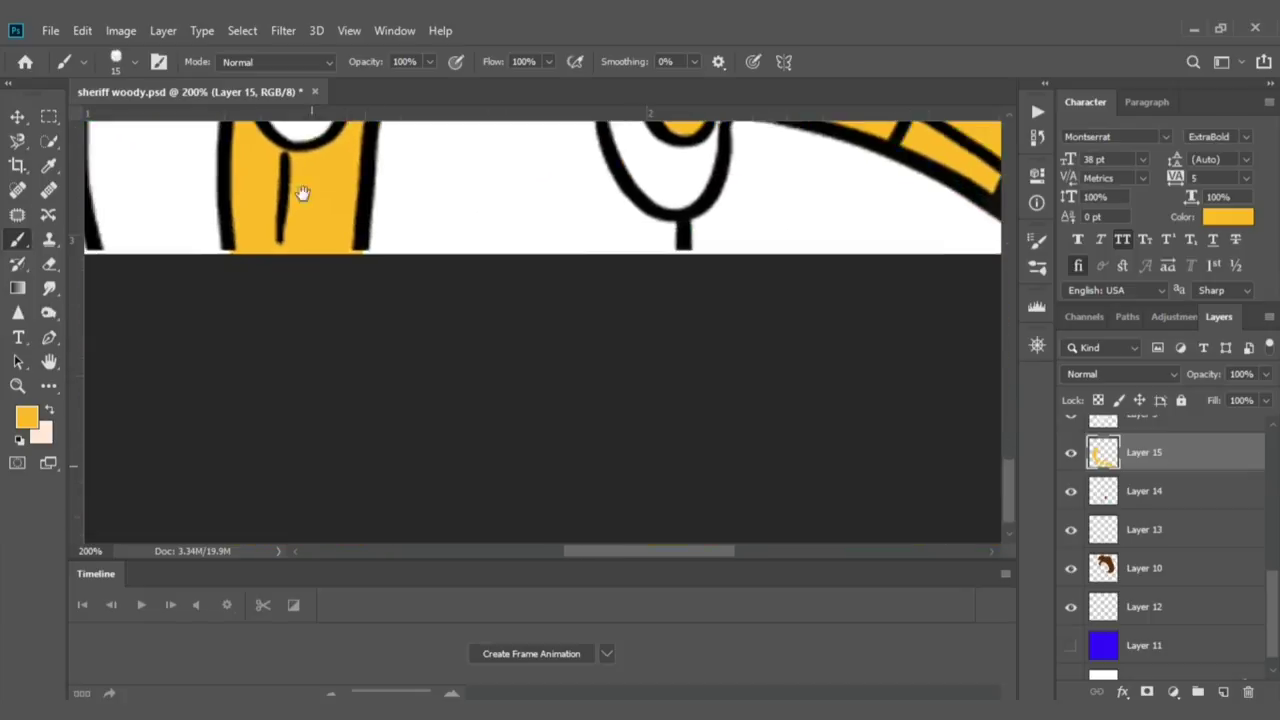
Step: Erase the yellow spill inside the shirt button and fit the drawing on screen
{"action": "left_click_drag", "start_coordinate": [277, 500], "coordinate": [208, 327]}
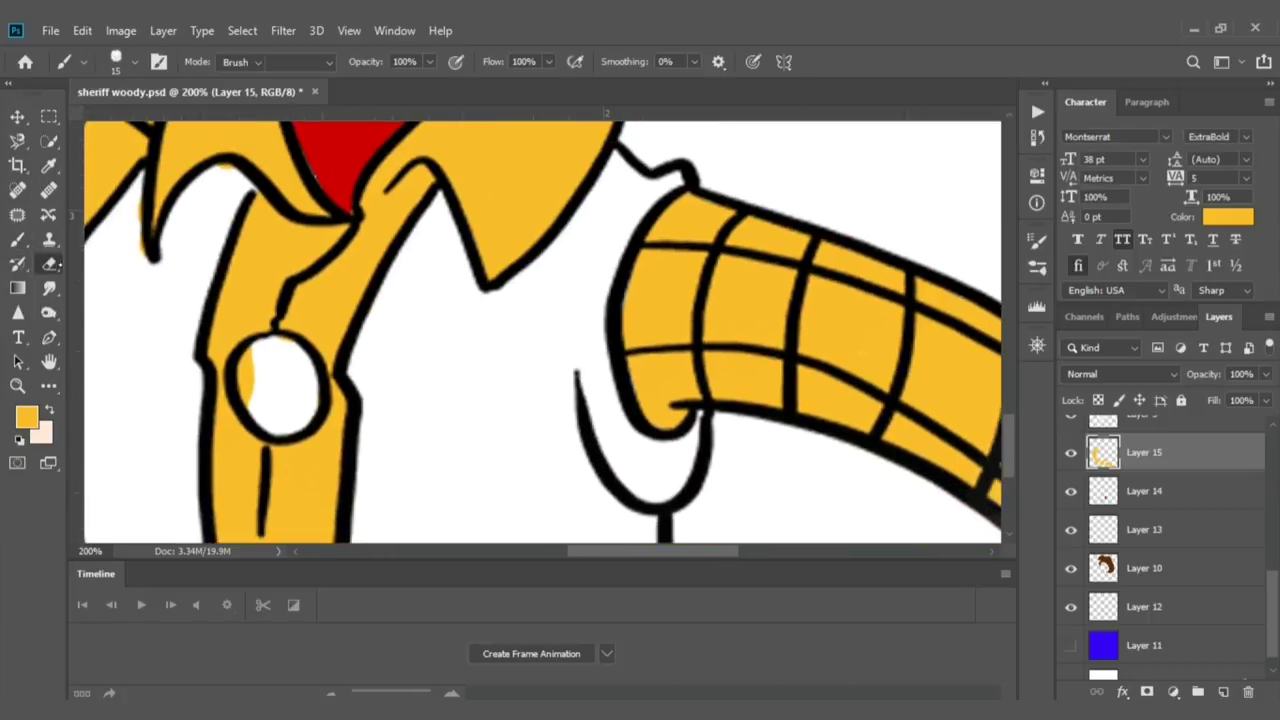
{"action": "key", "text": "e"}
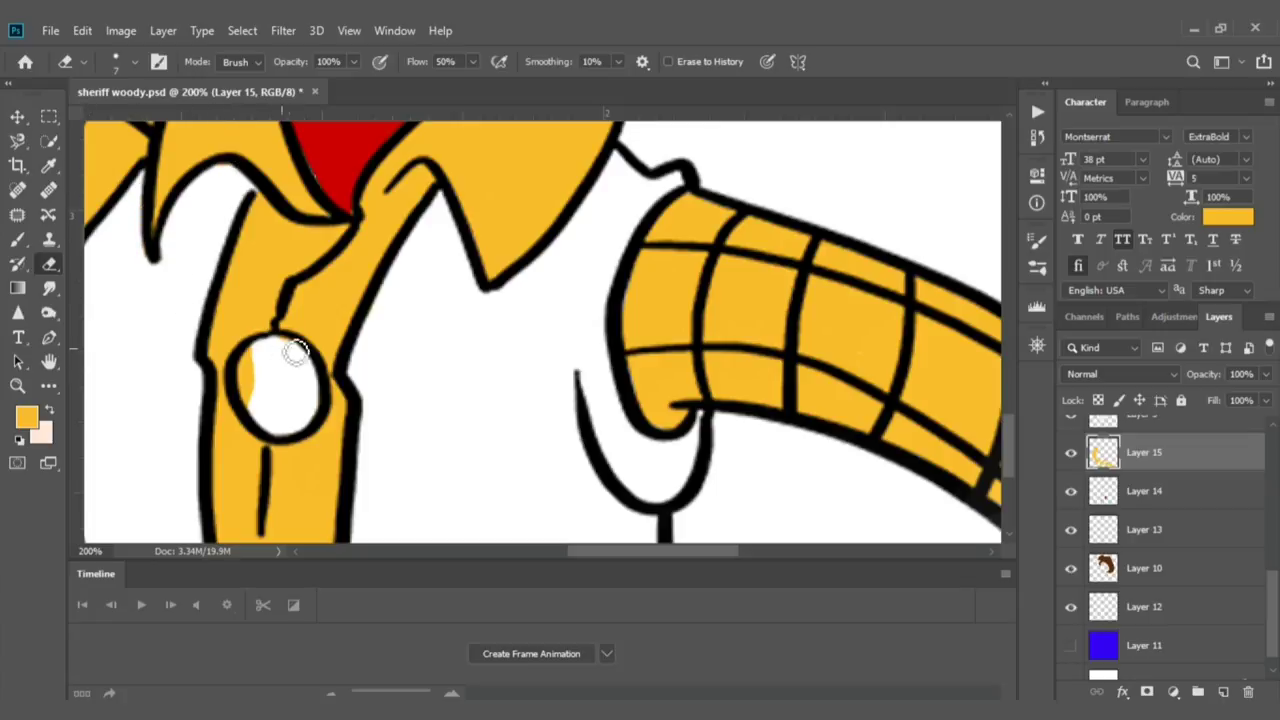
{"action": "left_click_drag", "start_coordinate": [296, 353], "coordinate": [258, 398]}
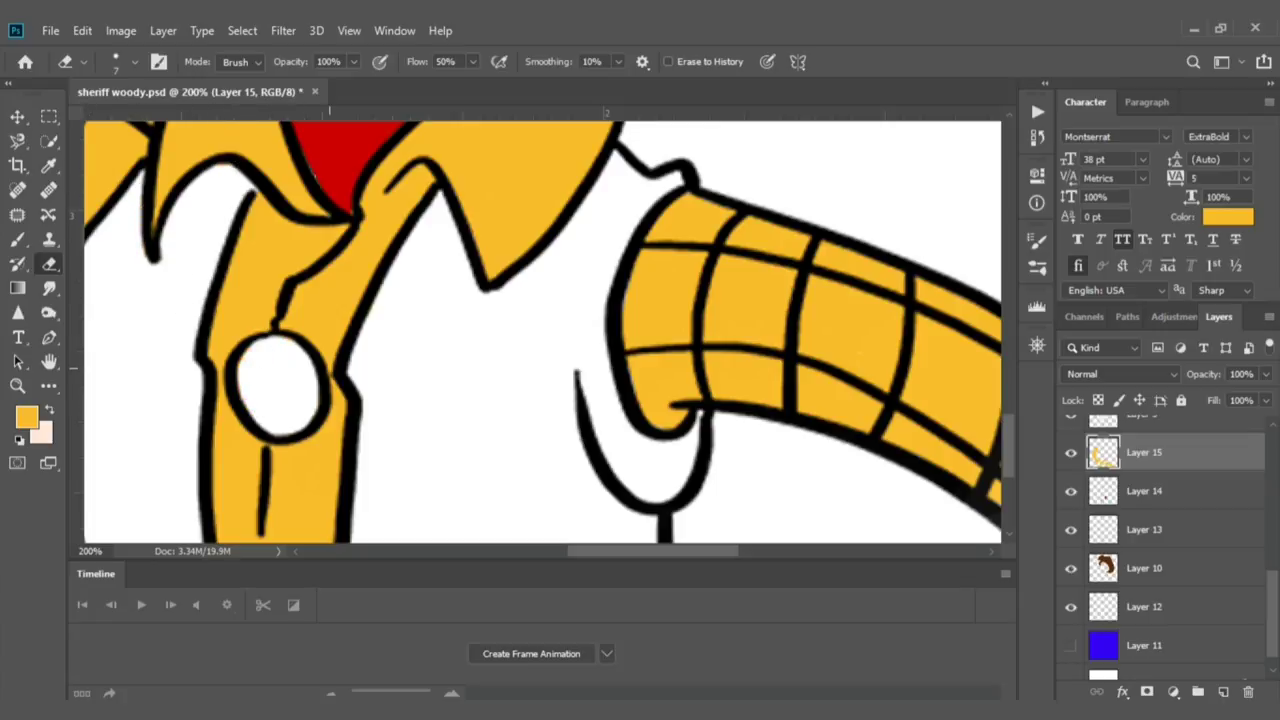
{"action": "key", "text": "ctrl+0"}
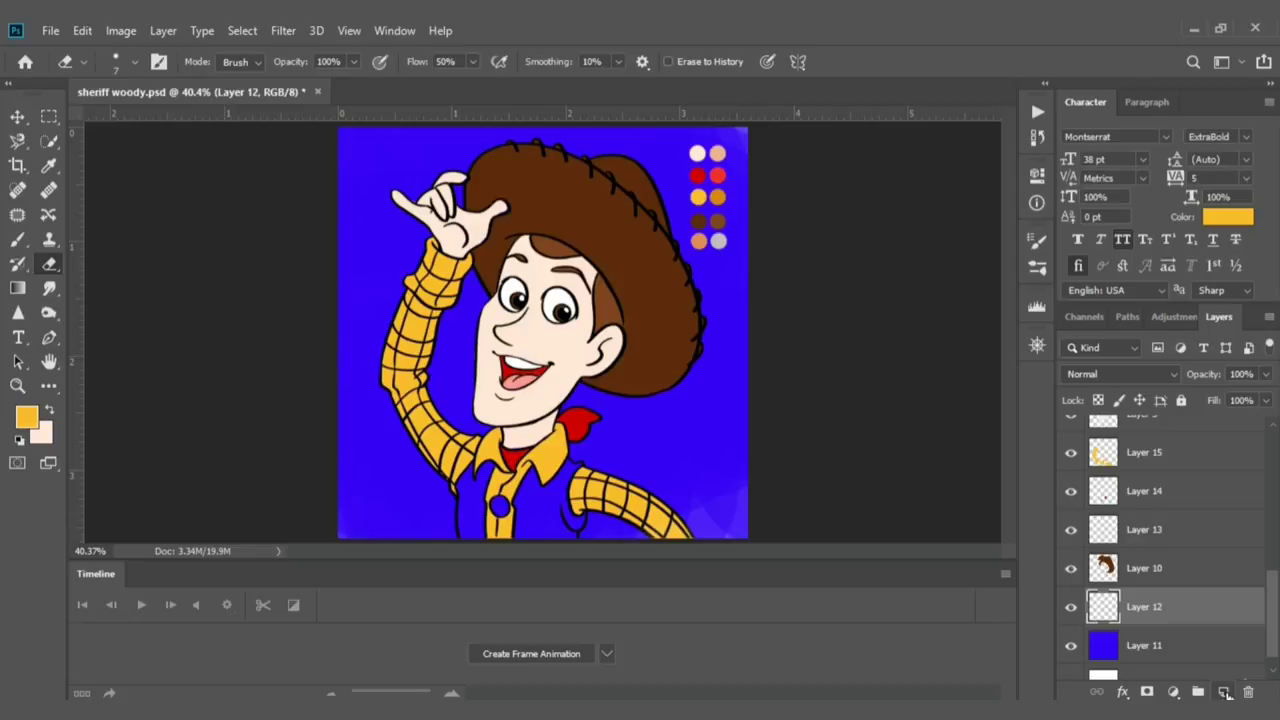
Step: Add a new layer for the shirt and set the foreground colour to white
{"action": "left_click", "coordinate": [1225, 692]}
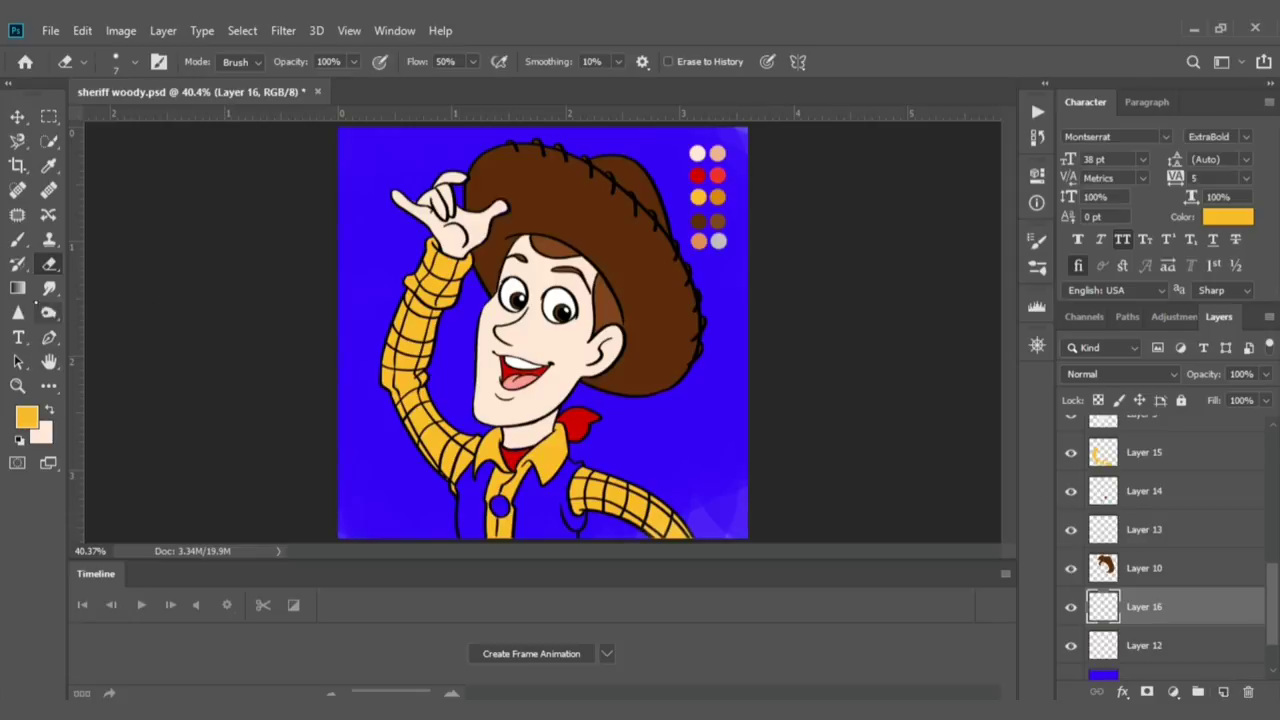
{"action": "left_click", "coordinate": [26, 418]}
{"action": "left_click", "coordinate": [697, 152]}
{"action": "left_click", "coordinate": [1205, 288]}
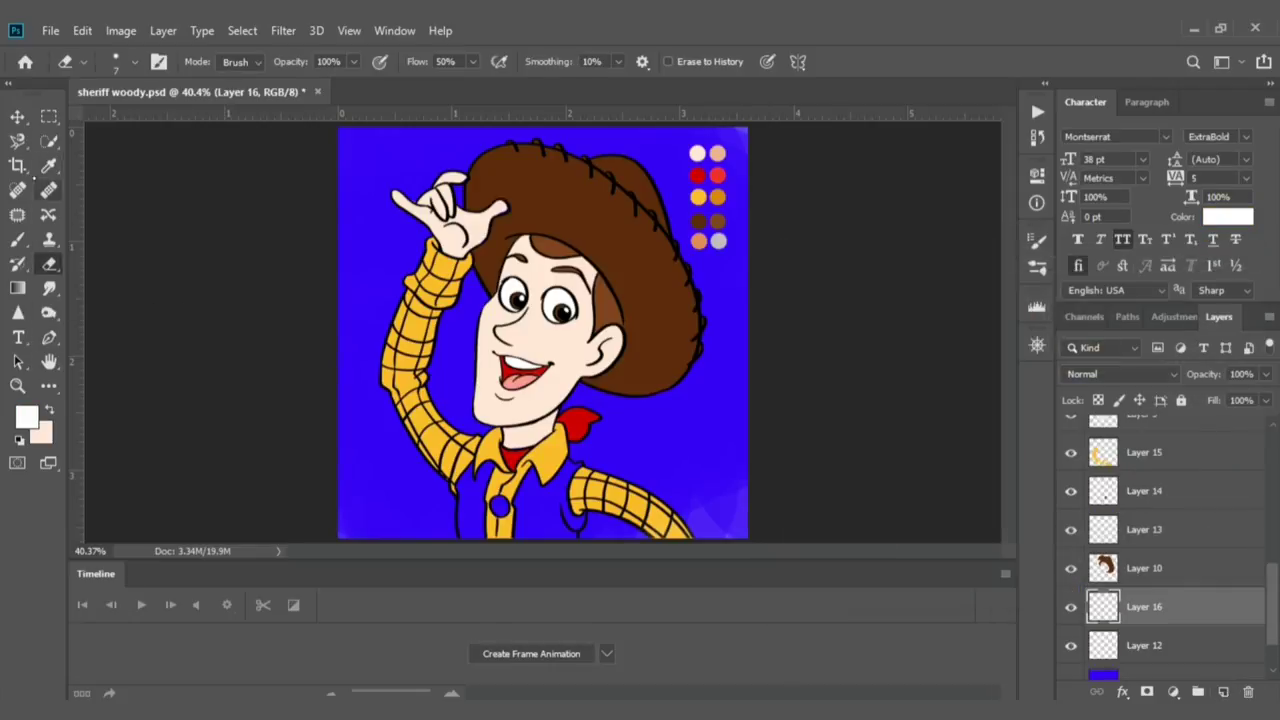
Step: At 100% zoom, paint Woody's shirt white beside the collar and down the front
{"action": "key", "text": "b"}
{"action": "key", "text": "ctrl+1"}
{"action": "left_click_drag", "start_coordinate": [560, 535], "coordinate": [498, 195]}
{"action": "mouse_move", "coordinate": [420, 165]}
{"action": "left_mouse_down"}
{"action": "mouse_move", "coordinate": [414, 200]}
{"action": "mouse_move", "coordinate": [429, 171]}
{"action": "mouse_move", "coordinate": [447, 185]}
{"action": "mouse_move", "coordinate": [480, 172]}
{"action": "mouse_move", "coordinate": [445, 235]}
{"action": "mouse_move", "coordinate": [410, 195]}
{"action": "mouse_move", "coordinate": [420, 349]}
{"action": "mouse_move", "coordinate": [426, 199]}
{"action": "mouse_move", "coordinate": [451, 271]}
{"action": "mouse_move", "coordinate": [434, 279]}
{"action": "left_mouse_up"}
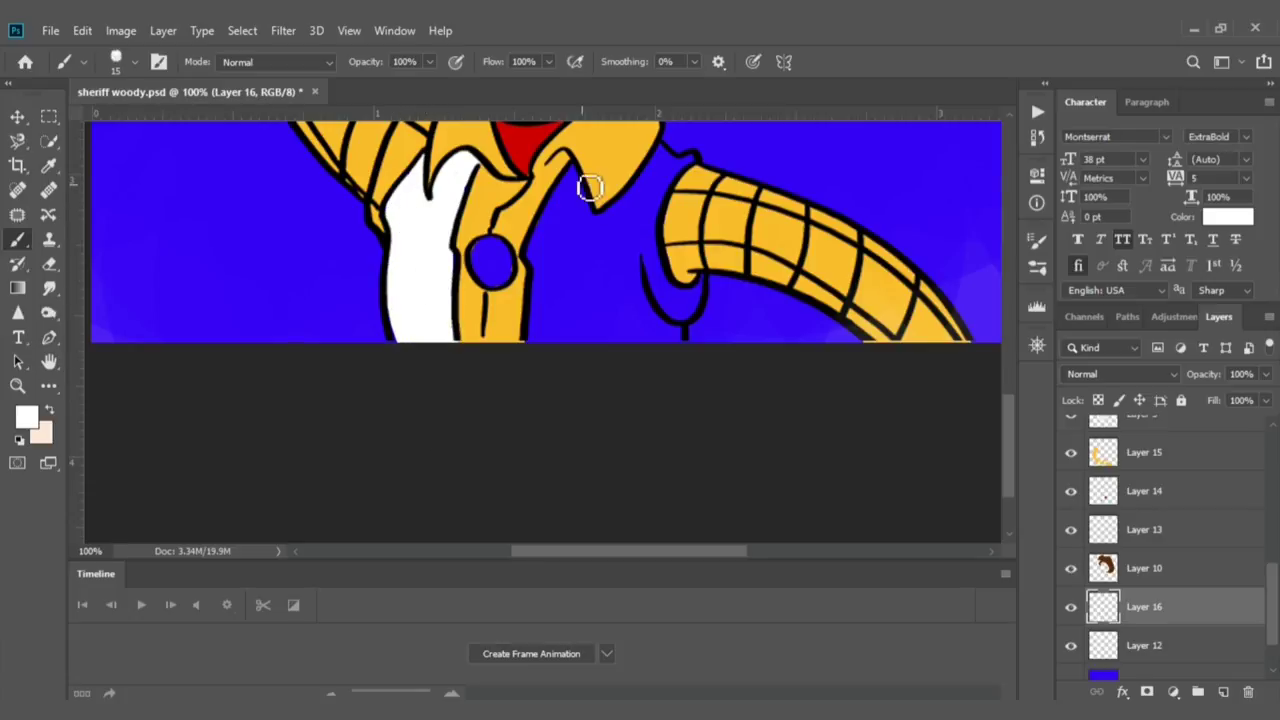
{"action": "mouse_move", "coordinate": [590, 188]}
{"action": "left_mouse_down"}
{"action": "mouse_move", "coordinate": [586, 209]}
{"action": "mouse_move", "coordinate": [620, 229]}
{"action": "mouse_move", "coordinate": [668, 160]}
{"action": "mouse_move", "coordinate": [694, 171]}
{"action": "mouse_move", "coordinate": [623, 257]}
{"action": "mouse_move", "coordinate": [691, 314]}
{"action": "mouse_move", "coordinate": [678, 304]}
{"action": "mouse_move", "coordinate": [660, 377]}
{"action": "mouse_move", "coordinate": [623, 320]}
{"action": "mouse_move", "coordinate": [628, 244]}
{"action": "mouse_move", "coordinate": [609, 289]}
{"action": "mouse_move", "coordinate": [569, 280]}
{"action": "mouse_move", "coordinate": [537, 240]}
{"action": "mouse_move", "coordinate": [541, 391]}
{"action": "left_mouse_up"}
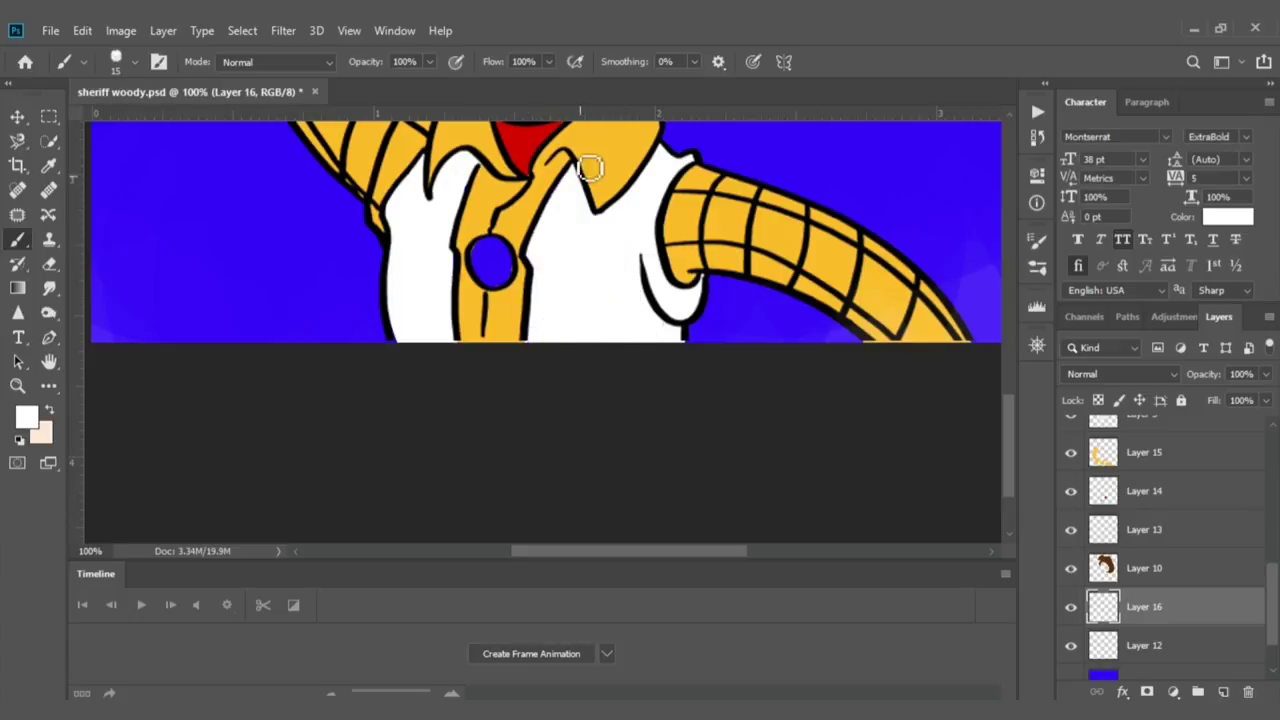
{"action": "key", "text": "ctrl+0"}
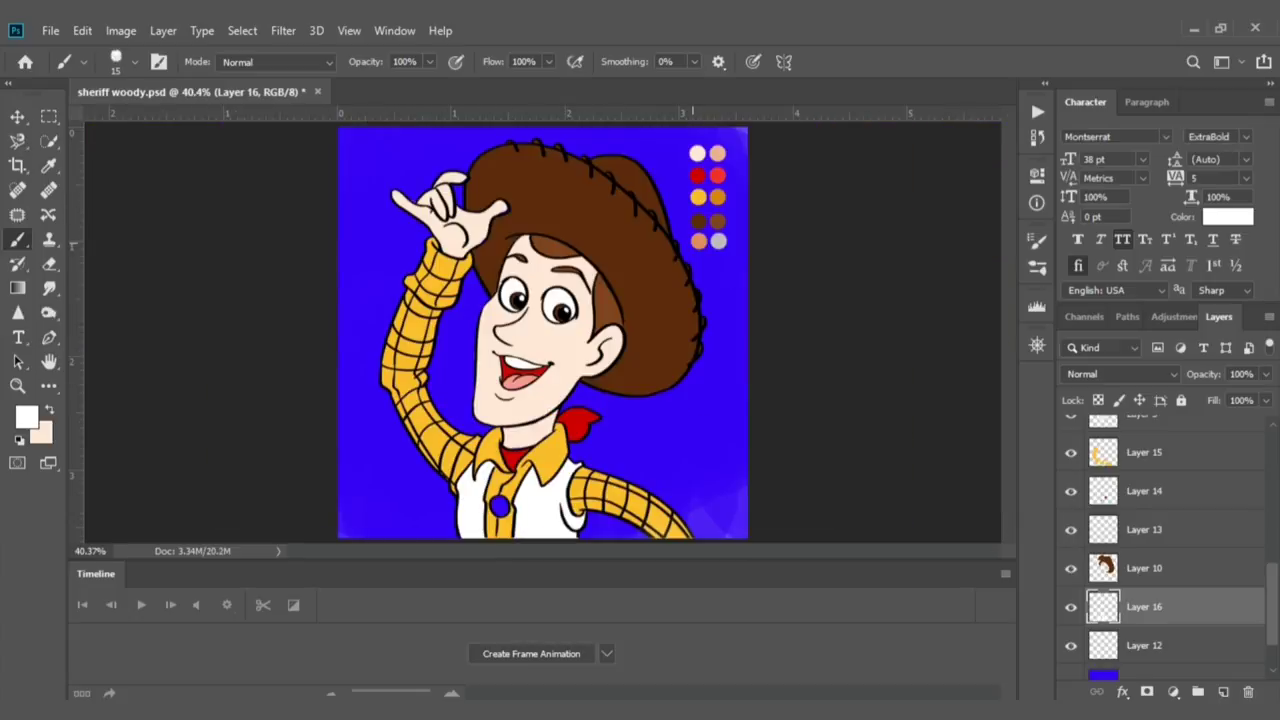
Step: Add a new layer for the cow spots and set the foreground colour to 202020
{"action": "left_click", "coordinate": [1224, 691]}
{"action": "left_click", "coordinate": [26, 416]}
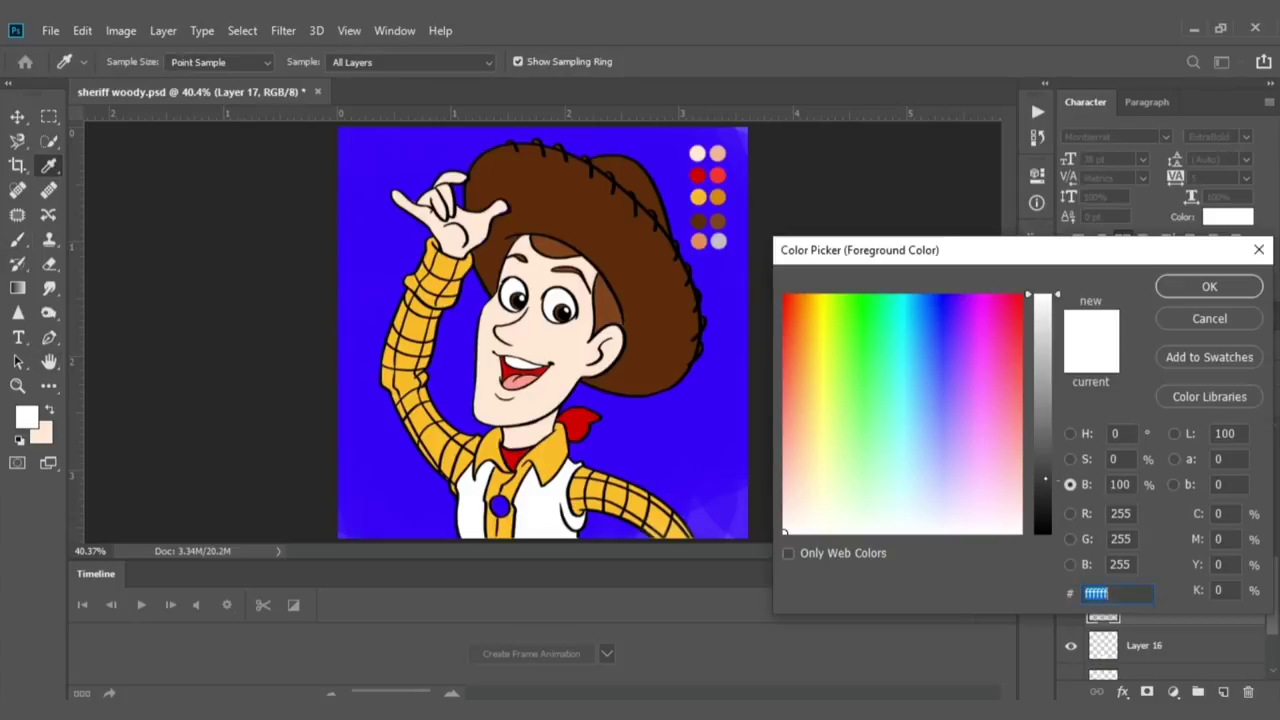
{"action": "type", "text": "202020"}
{"action": "key", "text": "Return"}
Step: Paint four dark grey cow spots across the shirt on both sides of the vest
{"action": "key", "text": "b"}
{"action": "key", "text": "ctrl+1"}
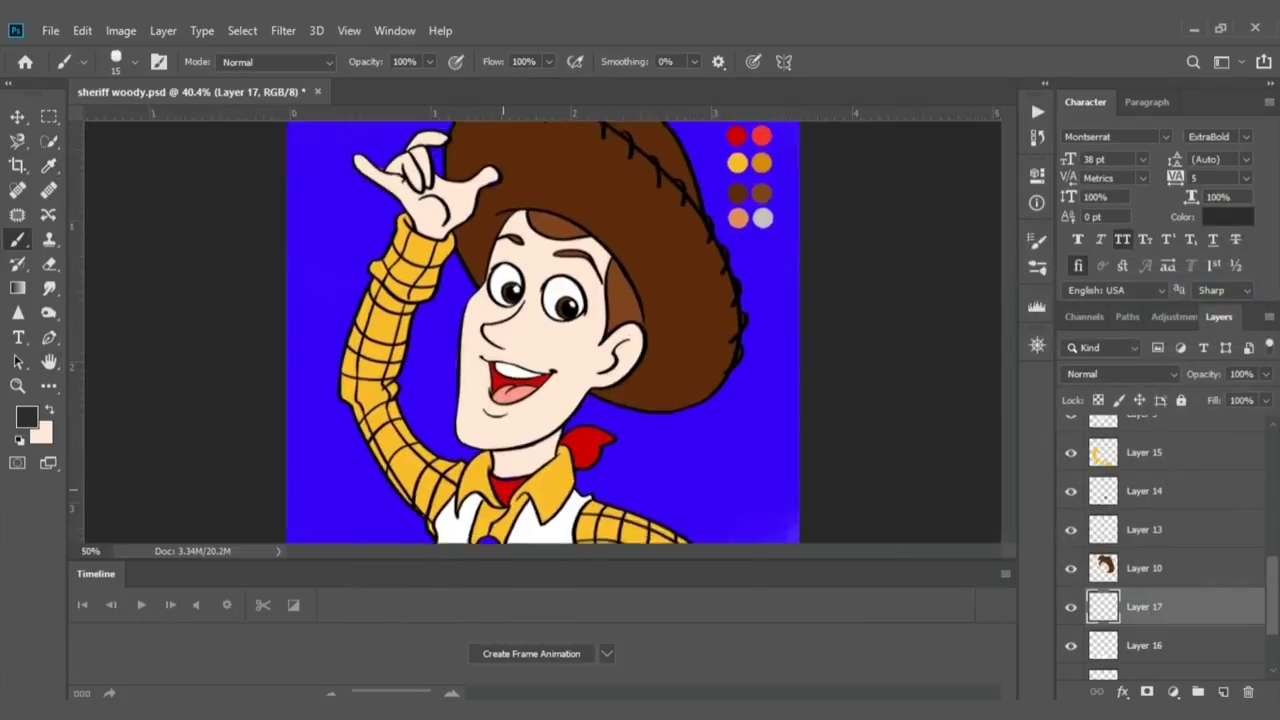
{"action": "left_click_drag", "start_coordinate": [410, 416], "coordinate": [365, 60]}
{"action": "mouse_move", "coordinate": [501, 358]}
{"action": "left_mouse_down"}
{"action": "mouse_move", "coordinate": [429, 386]}
{"action": "mouse_move", "coordinate": [470, 318]}
{"action": "mouse_move", "coordinate": [477, 346]}
{"action": "mouse_move", "coordinate": [463, 368]}
{"action": "left_mouse_up"}
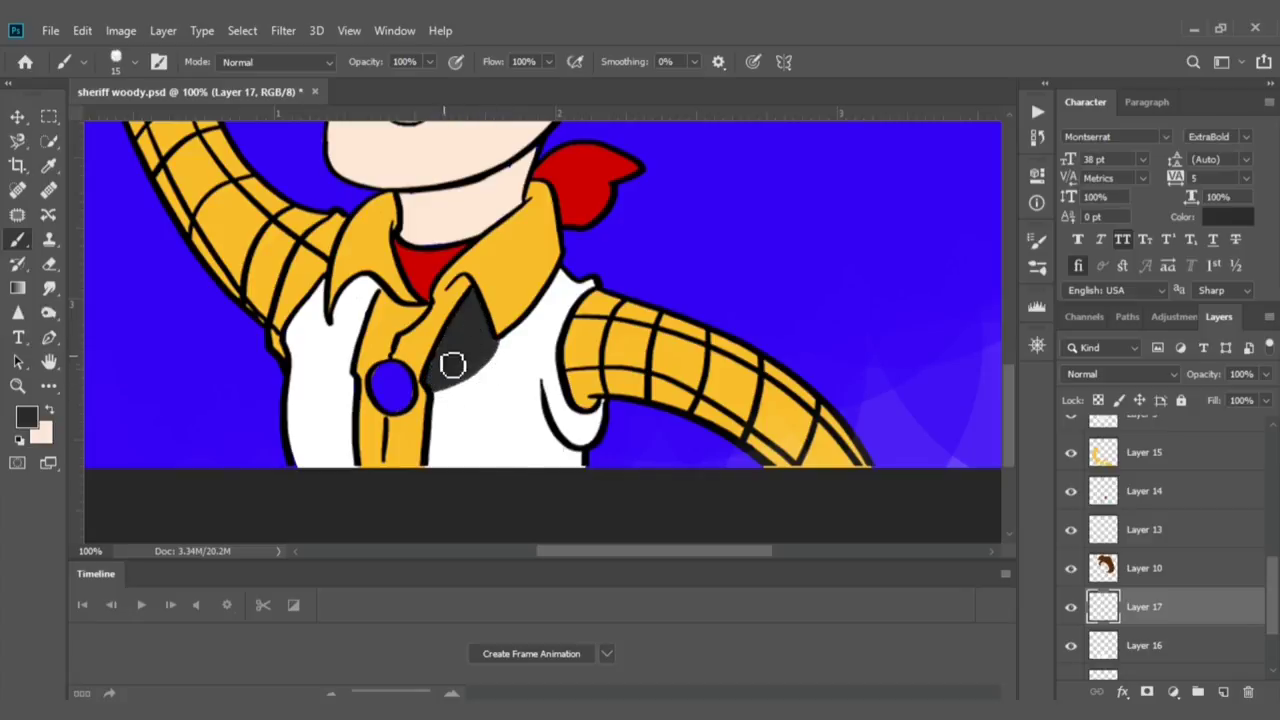
{"action": "mouse_move", "coordinate": [481, 455]}
{"action": "left_mouse_down"}
{"action": "mouse_move", "coordinate": [543, 460]}
{"action": "mouse_move", "coordinate": [485, 465]}
{"action": "mouse_move", "coordinate": [496, 478]}
{"action": "left_mouse_up"}
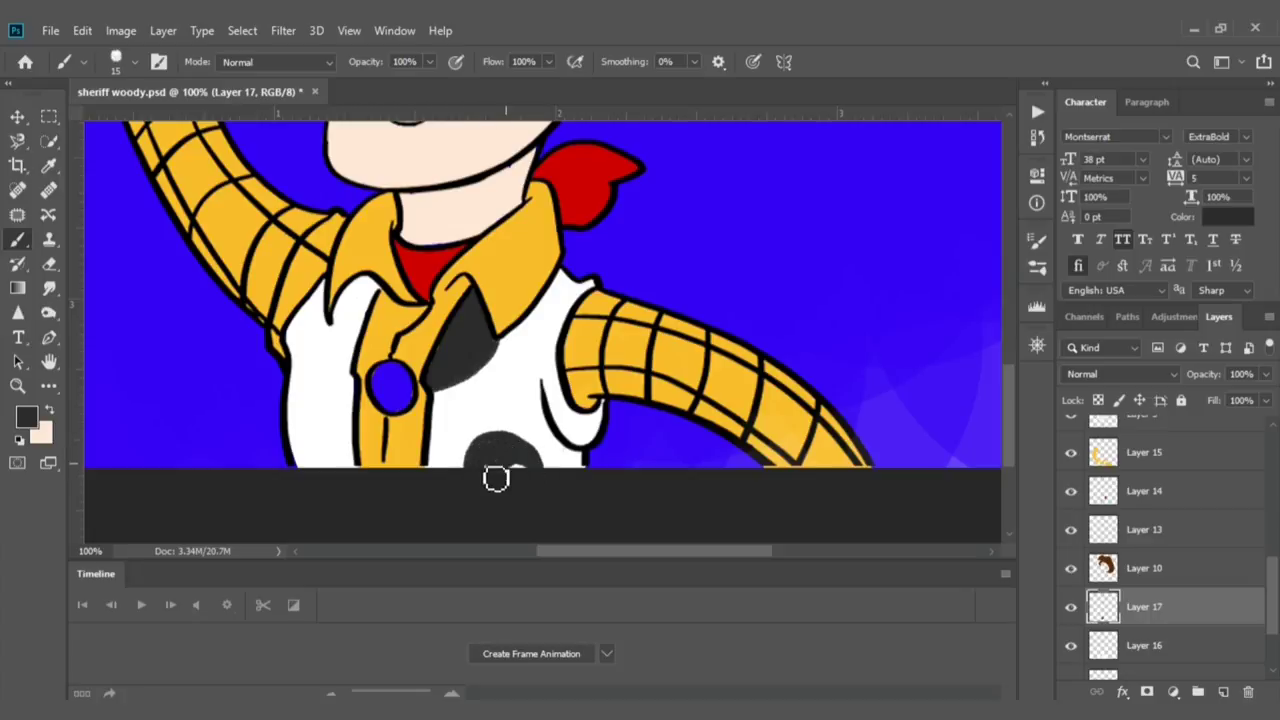
{"action": "mouse_move", "coordinate": [306, 363]}
{"action": "left_mouse_down"}
{"action": "mouse_move", "coordinate": [320, 437]}
{"action": "mouse_move", "coordinate": [290, 390]}
{"action": "mouse_move", "coordinate": [300, 414]}
{"action": "mouse_move", "coordinate": [308, 398]}
{"action": "left_mouse_up"}
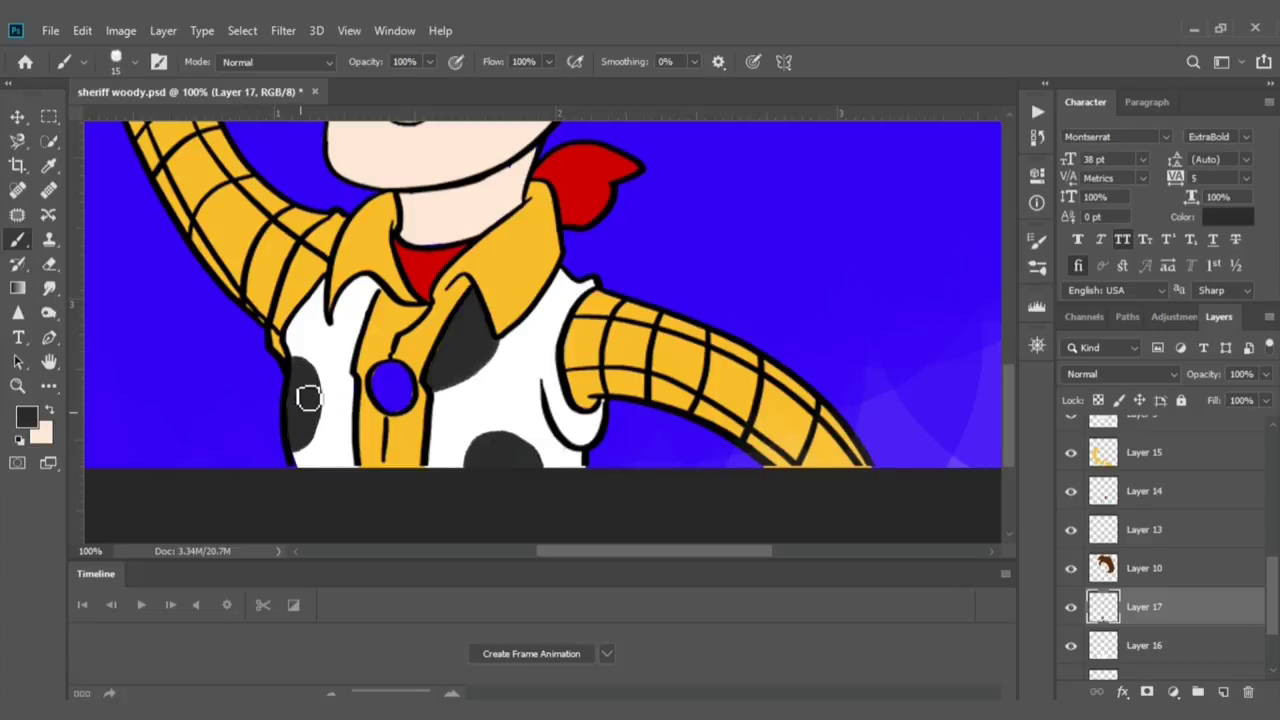
{"action": "mouse_move", "coordinate": [366, 344]}
{"action": "left_mouse_down"}
{"action": "mouse_move", "coordinate": [354, 337]}
{"action": "mouse_move", "coordinate": [343, 372]}
{"action": "mouse_move", "coordinate": [371, 320]}
{"action": "mouse_move", "coordinate": [352, 390]}
{"action": "left_mouse_up"}
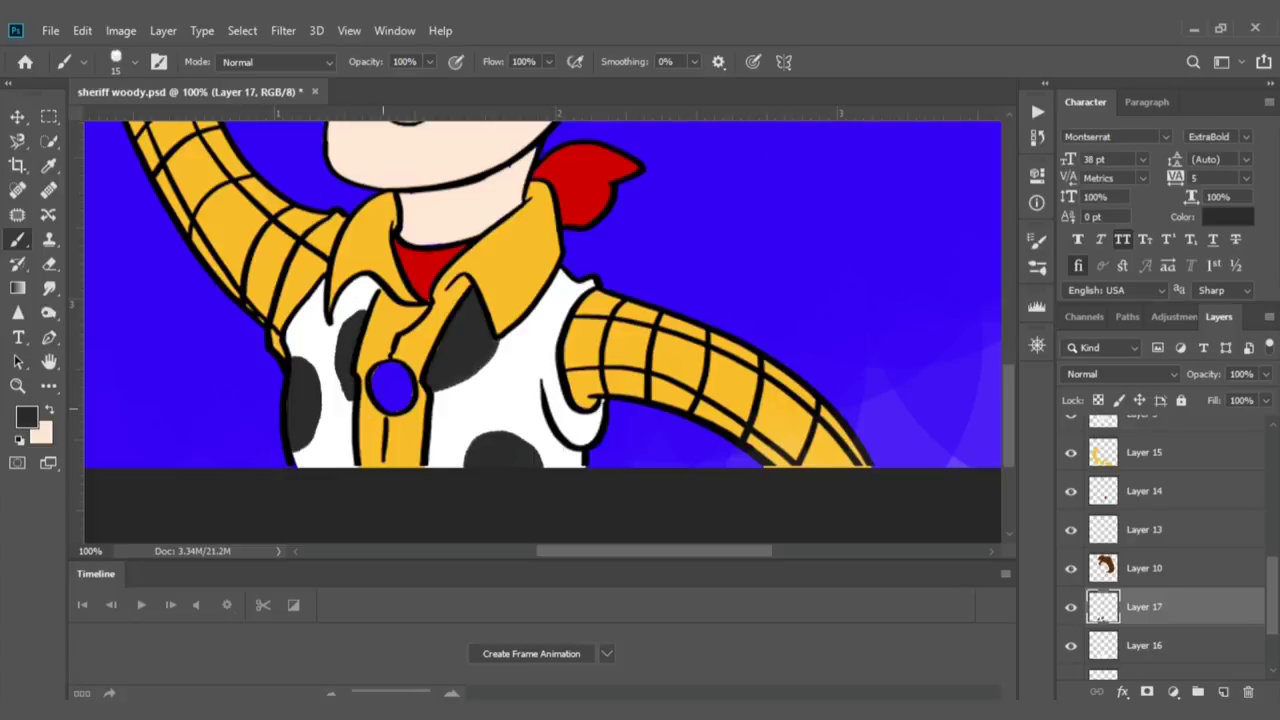
{"action": "key", "text": "ctrl+0"}
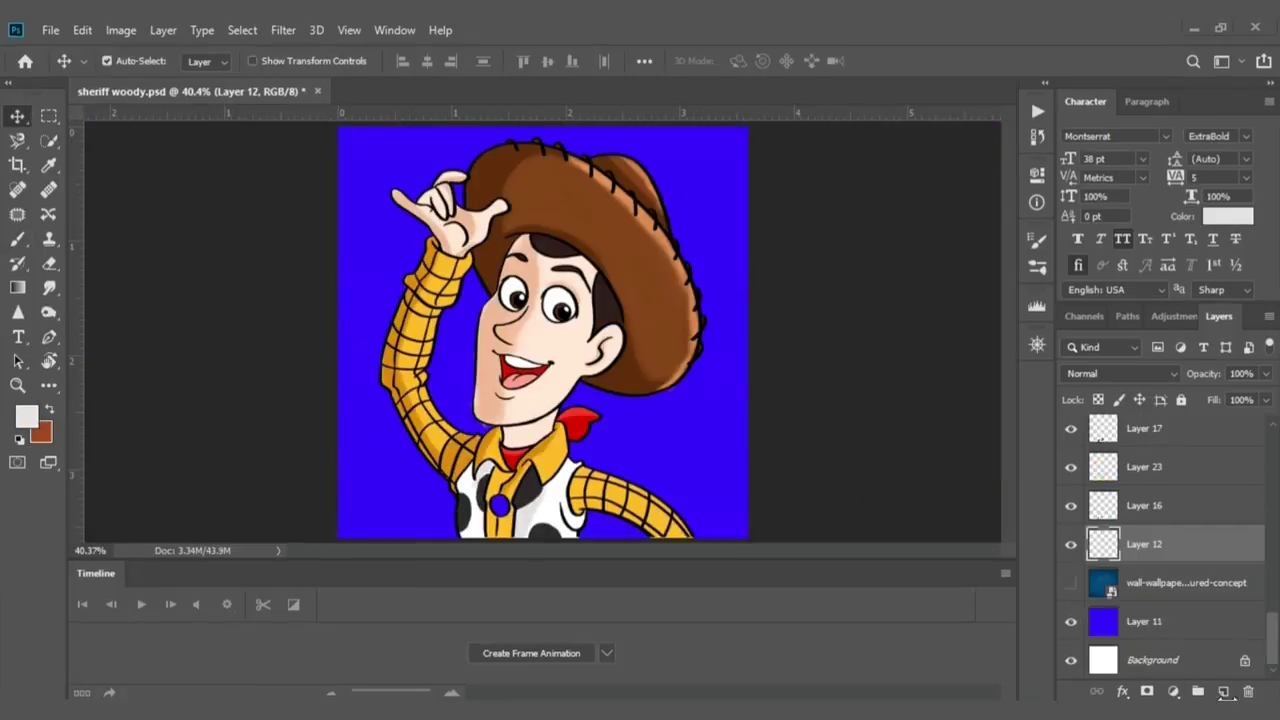
Step: Sample white and paint the shirt button white at 100% zoom
{"action": "key", "text": "i"}
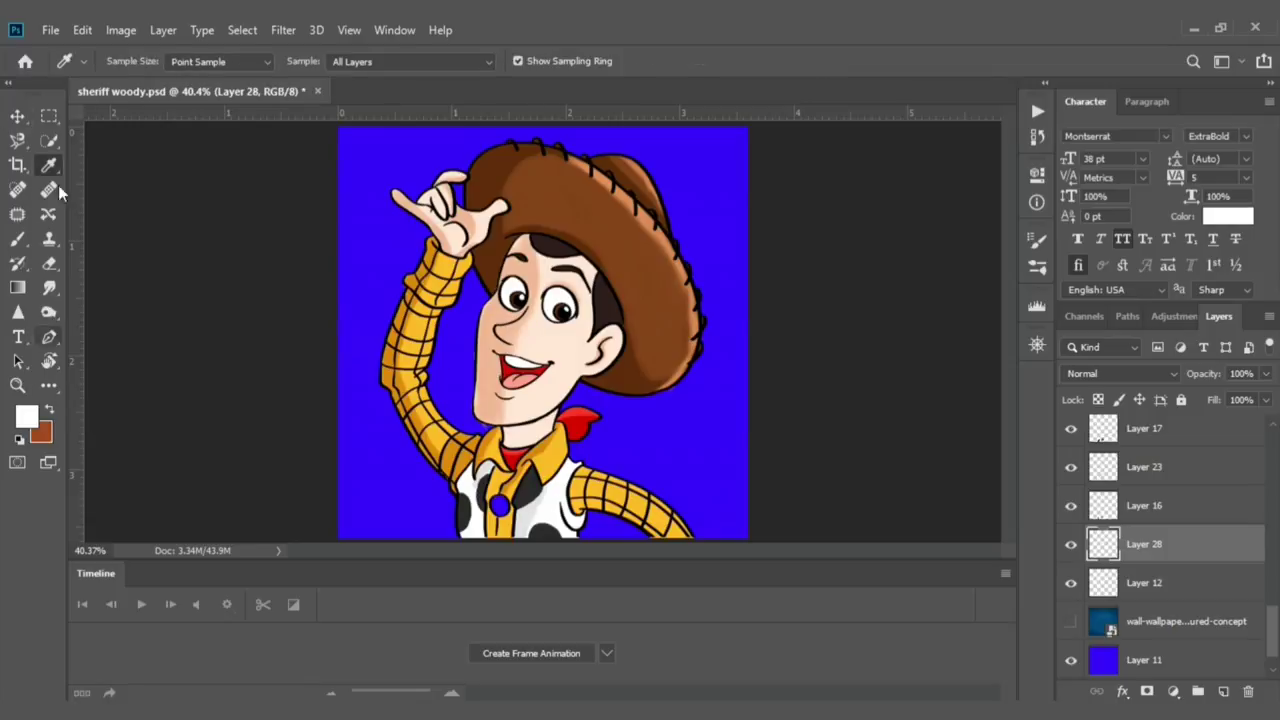
{"action": "key", "text": "b"}
{"action": "key", "text": "ctrl+1"}
{"action": "scroll", "coordinate": [520, 306], "scroll_direction": "down", "scroll_amount": 5}
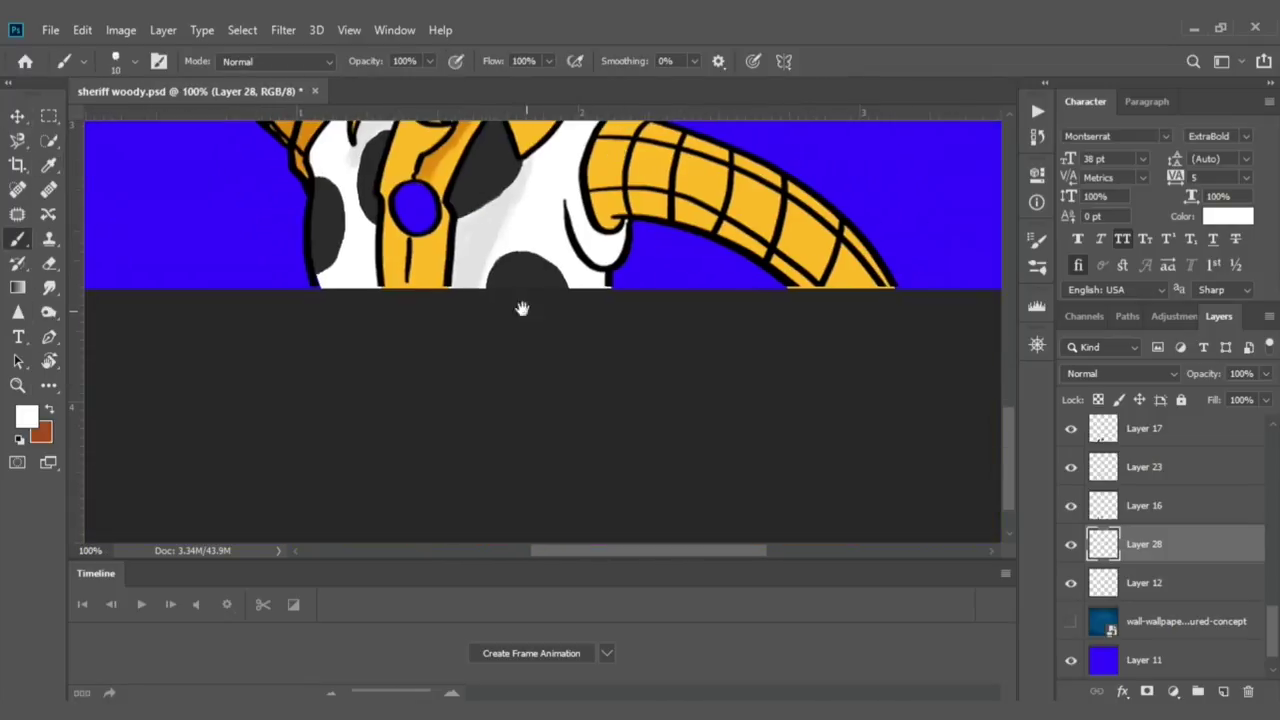
{"action": "scroll", "coordinate": [493, 325], "scroll_direction": "up", "scroll_amount": 1}
{"action": "mouse_move", "coordinate": [487, 333]}
{"action": "left_mouse_down"}
{"action": "mouse_move", "coordinate": [491, 358]}
{"action": "mouse_move", "coordinate": [491, 337]}
{"action": "left_mouse_up"}
Step: On a new layer, shade the button's inner left edge with sampled light grey
{"action": "left_click", "coordinate": [1223, 691]}
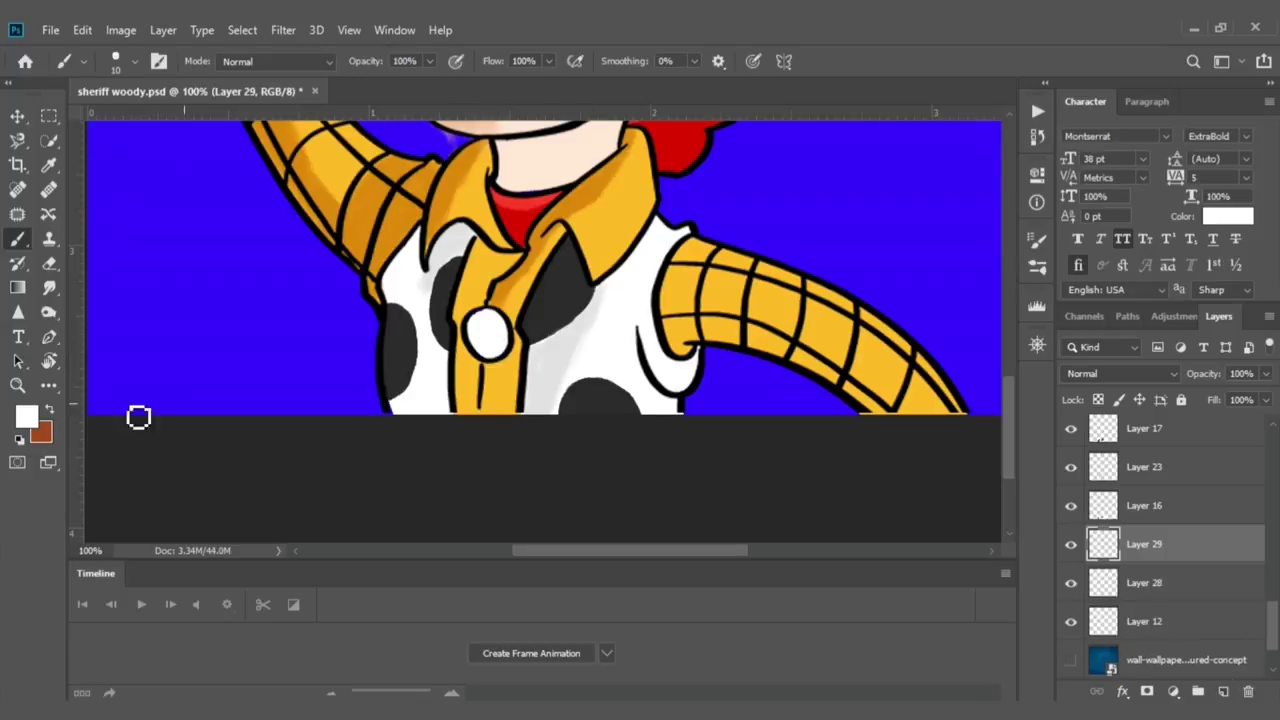
{"action": "left_click", "coordinate": [49, 165]}
{"action": "left_click", "coordinate": [563, 357]}
{"action": "key", "text": "b"}
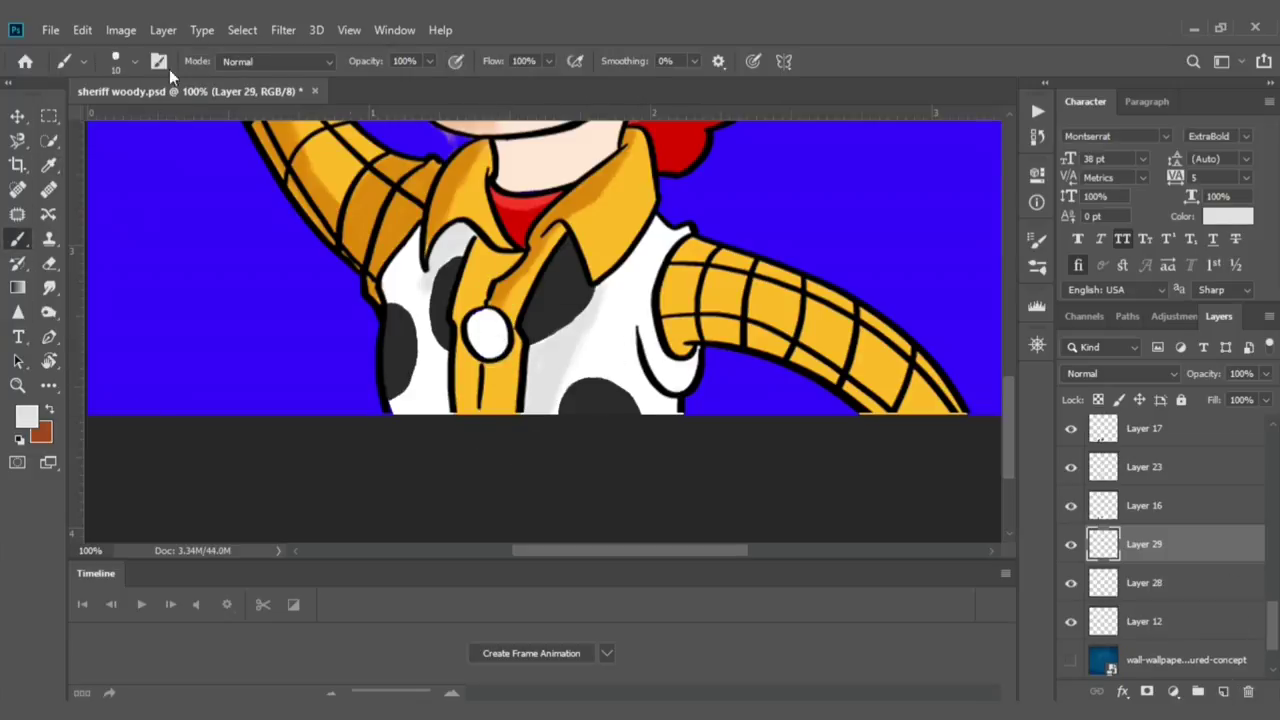
{"action": "scroll", "coordinate": [492, 337], "scroll_direction": "up", "scroll_amount": 1}
{"action": "scroll", "coordinate": [470, 300], "scroll_direction": "up", "scroll_amount": 1}
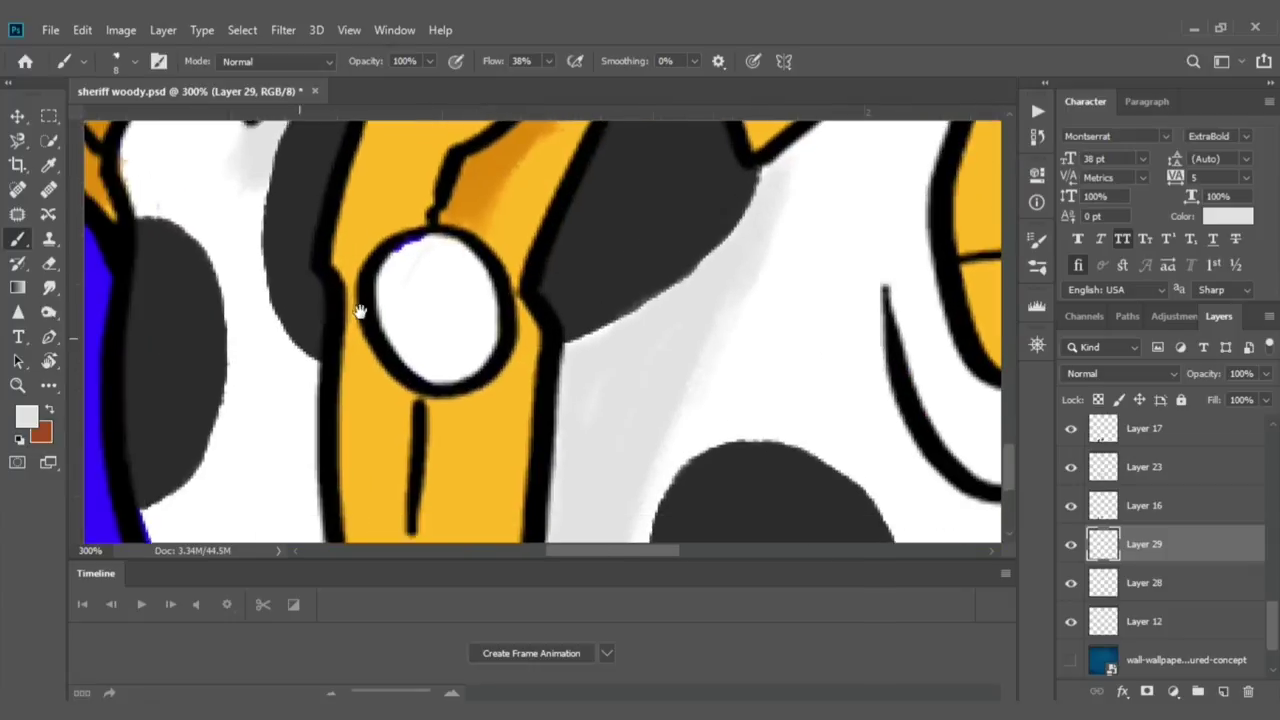
{"action": "mouse_move", "coordinate": [453, 247]}
{"action": "left_mouse_down"}
{"action": "mouse_move", "coordinate": [380, 277]}
{"action": "mouse_move", "coordinate": [412, 365]}
{"action": "mouse_move", "coordinate": [437, 257]}
{"action": "mouse_move", "coordinate": [468, 362]}
{"action": "left_mouse_up"}
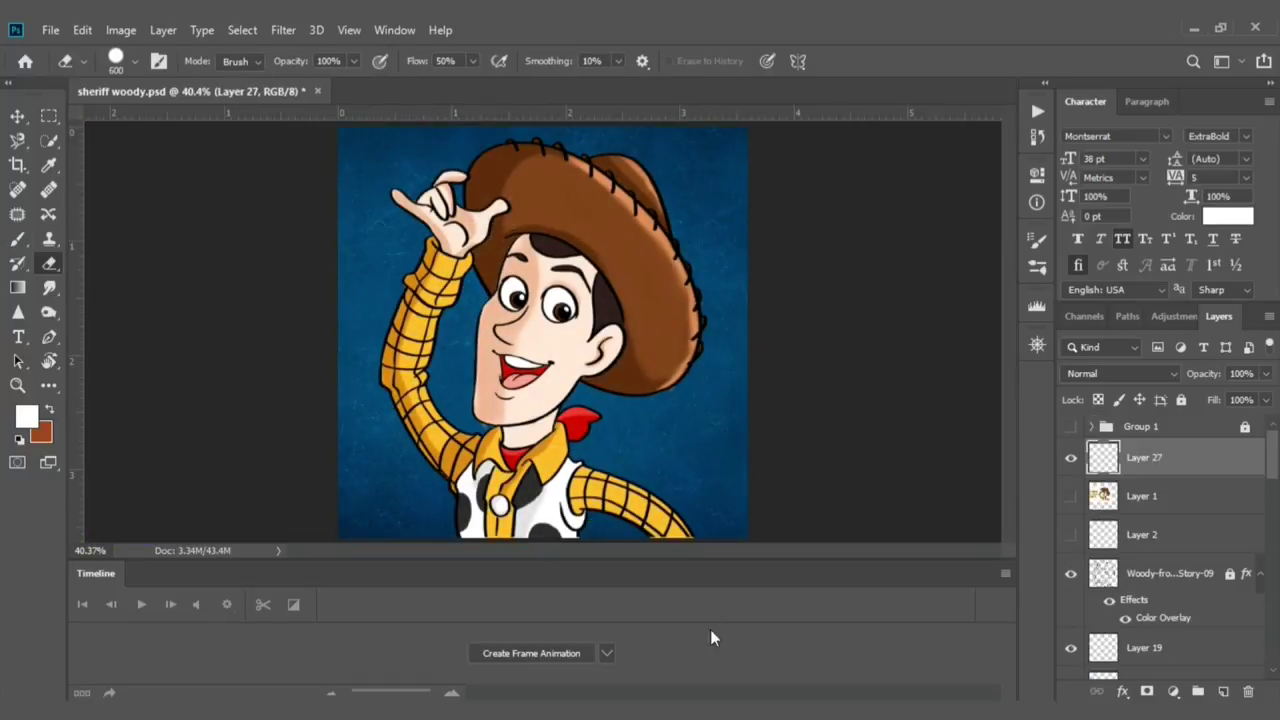
{"action": "key", "text": "v"}
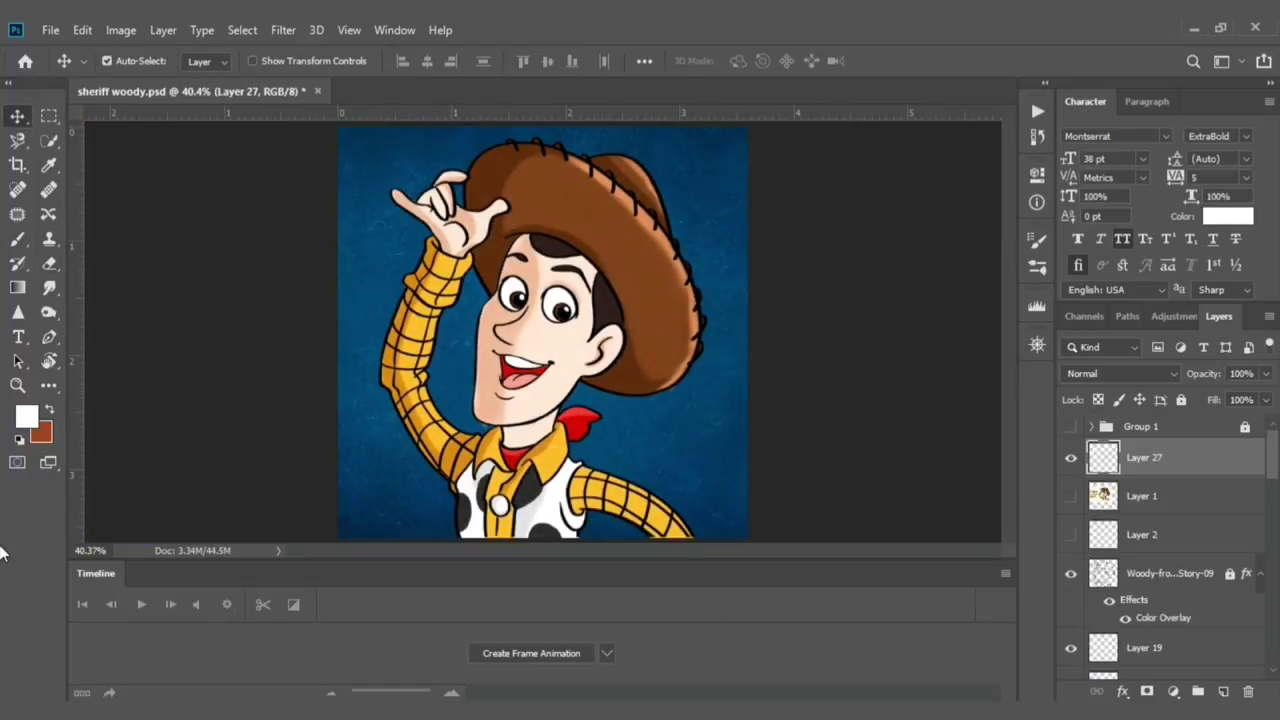